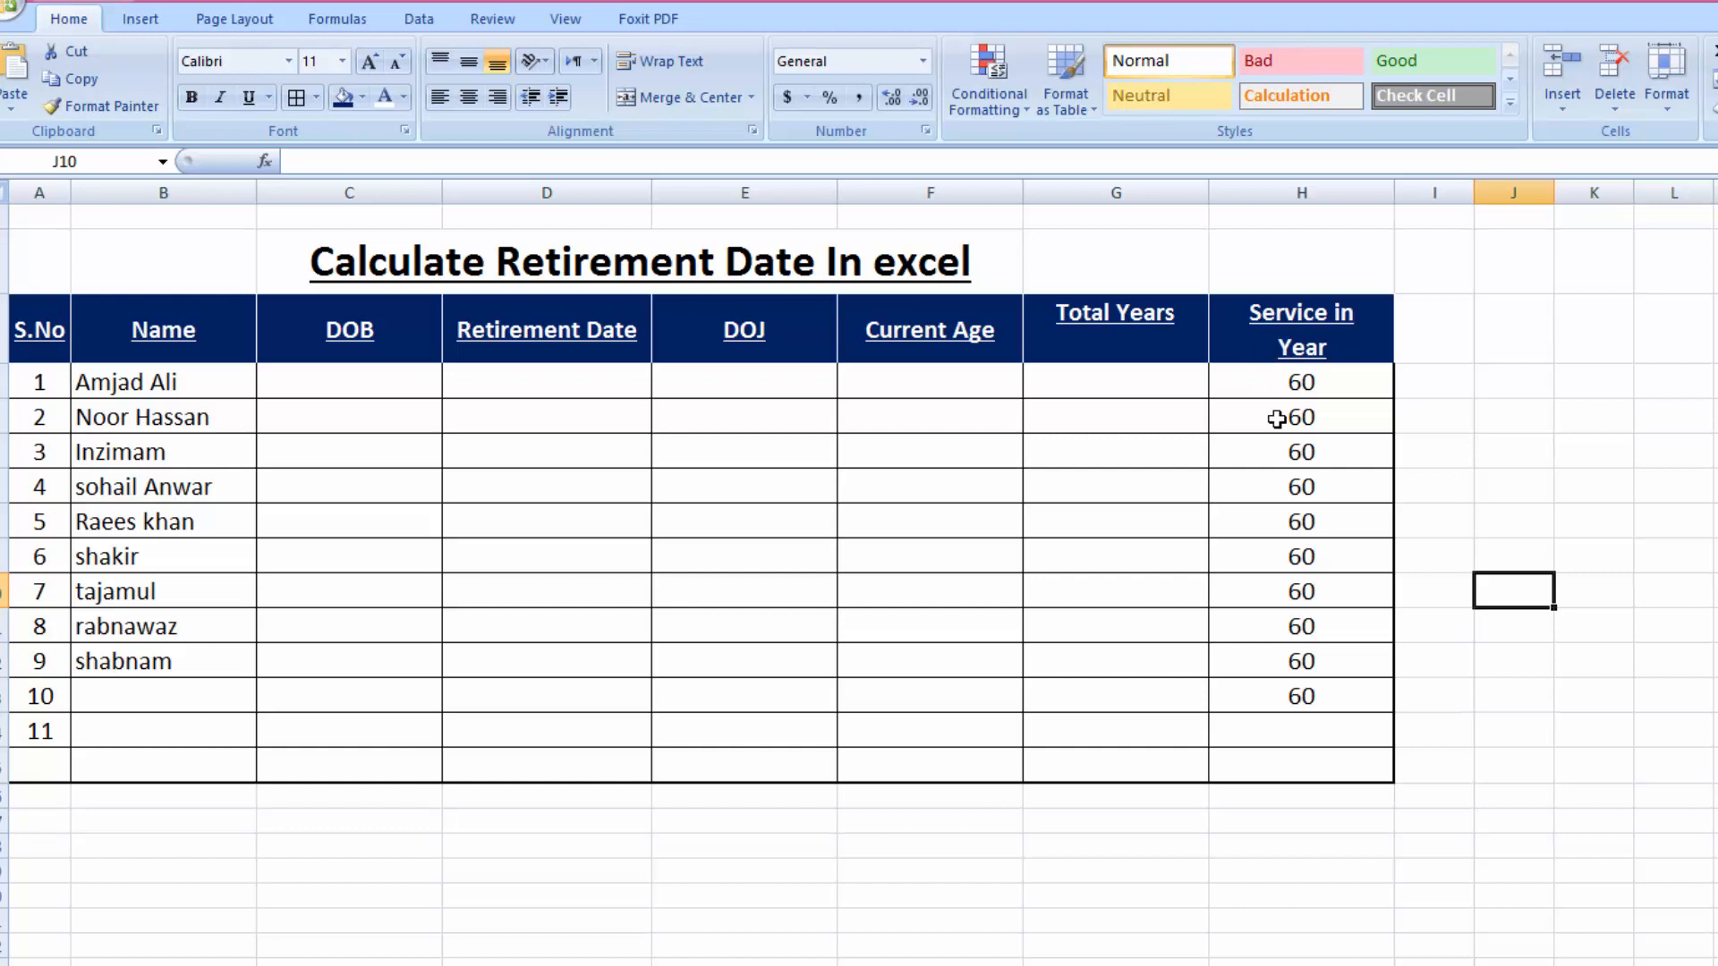
Enter the first employee's date of birth in cell C4 of the DOB column
{"action": "left_click", "coordinate": [412, 387]}
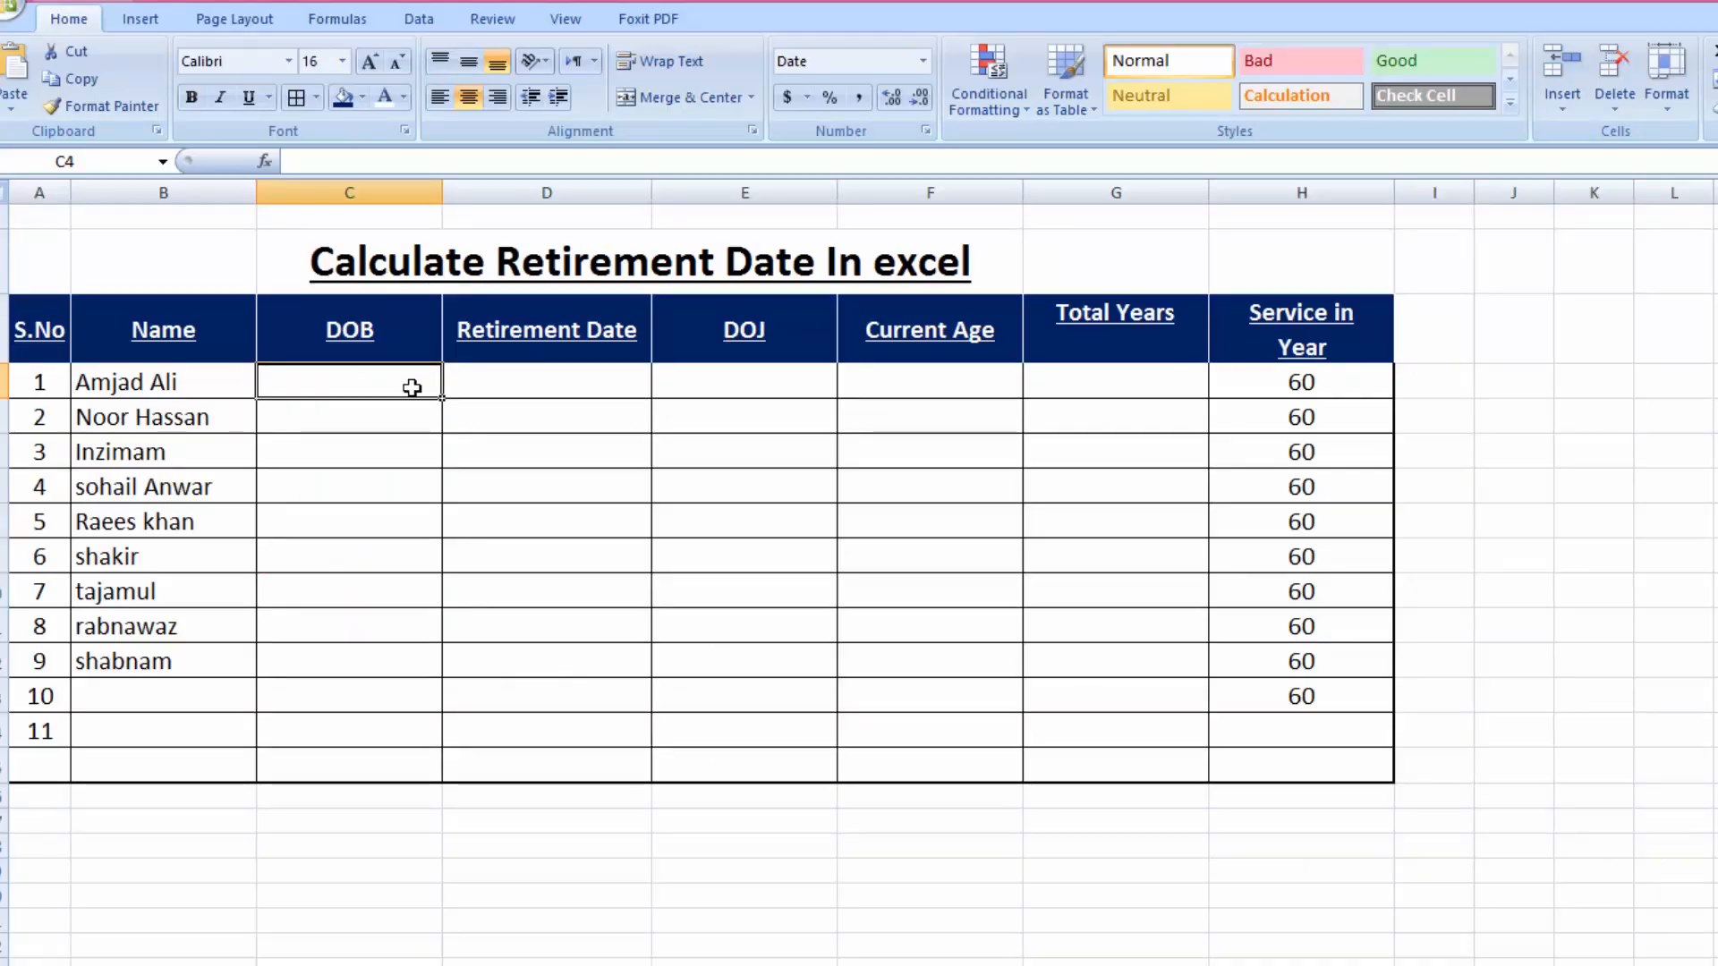
{"action": "type", "text": "20-"}
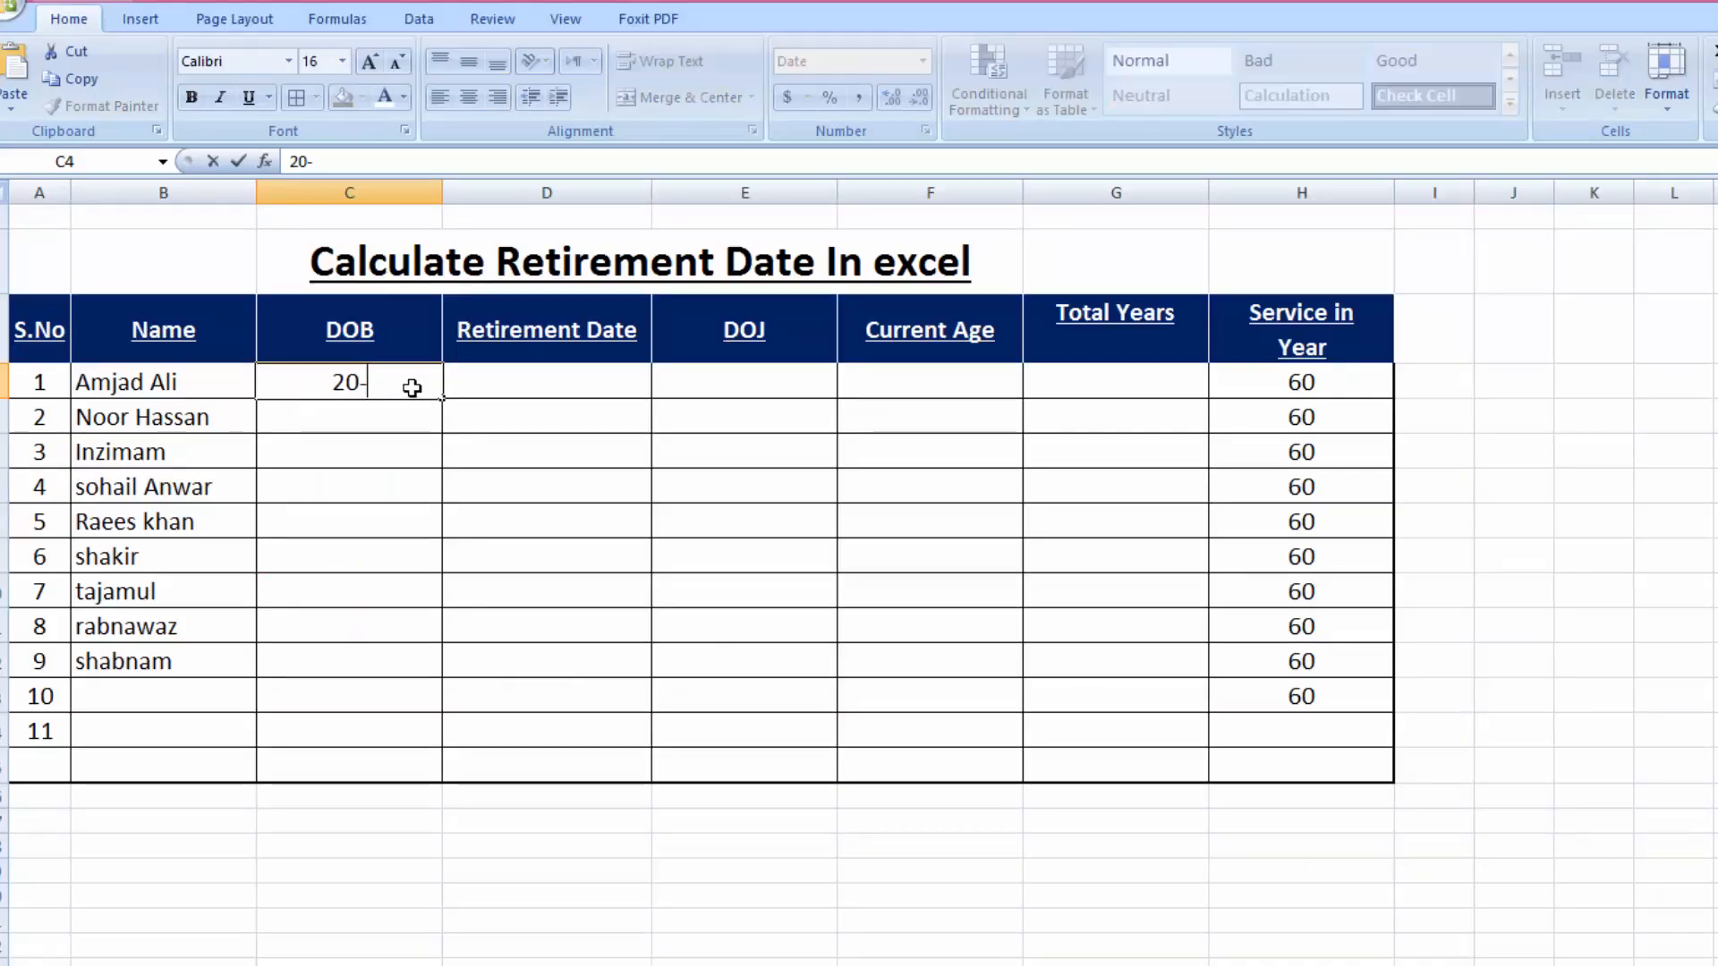
{"action": "type", "text": "12-1"}
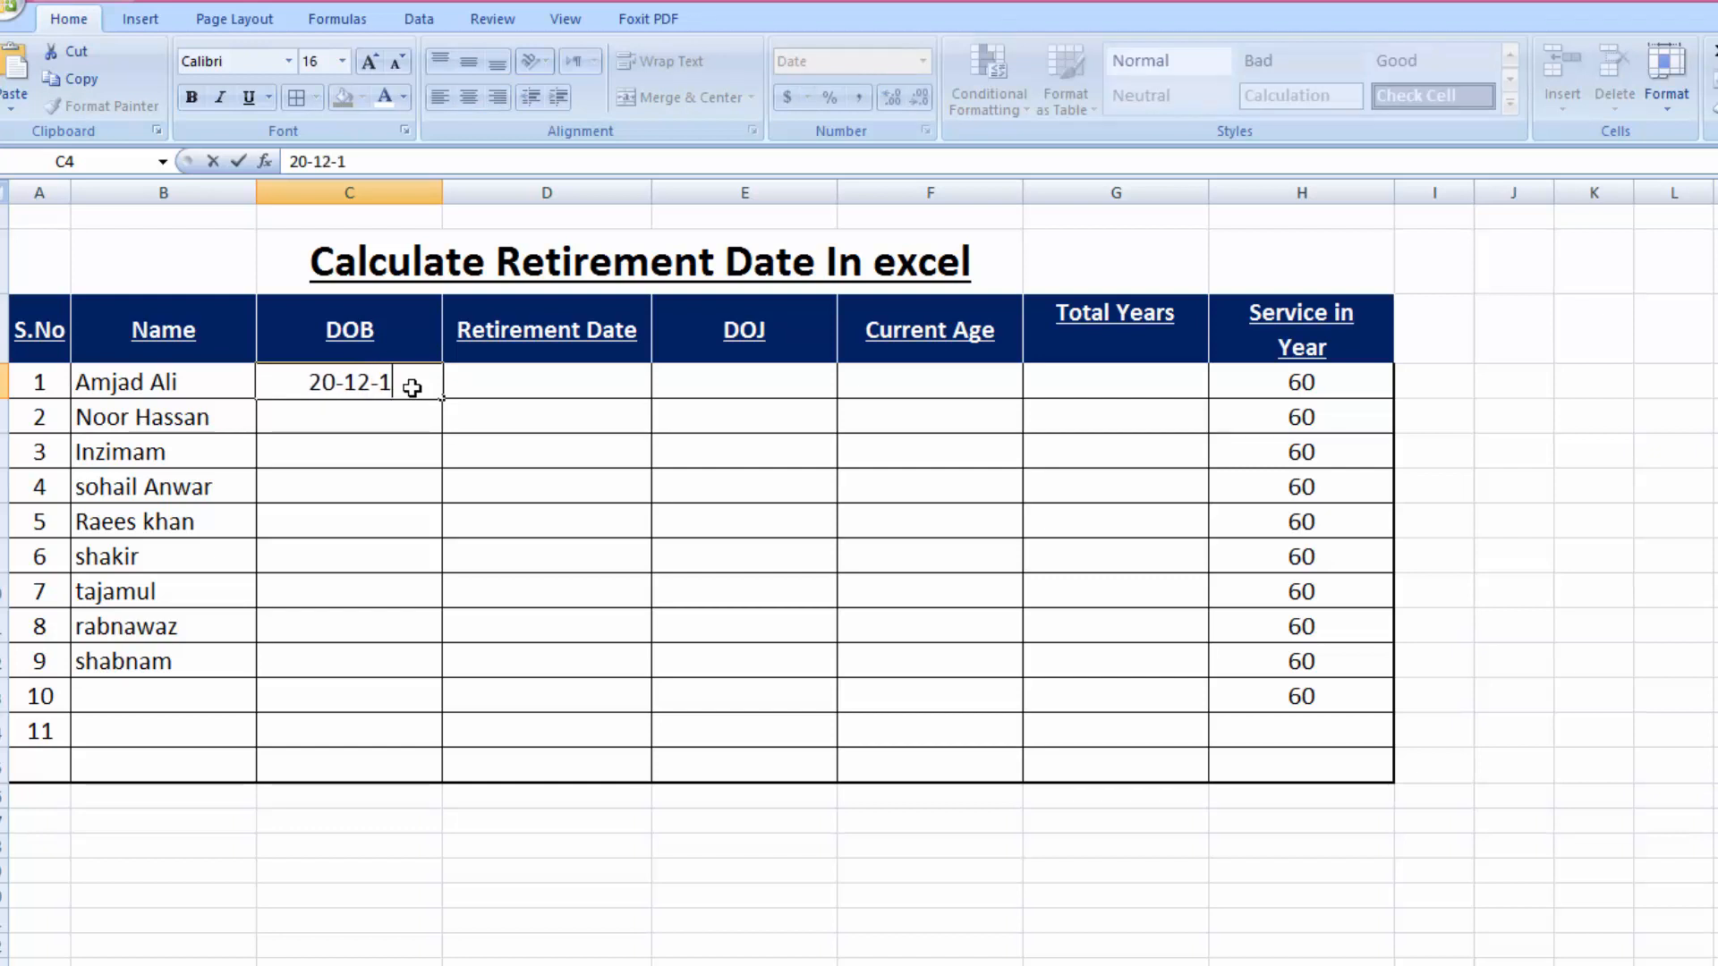
{"action": "type", "text": "980"}
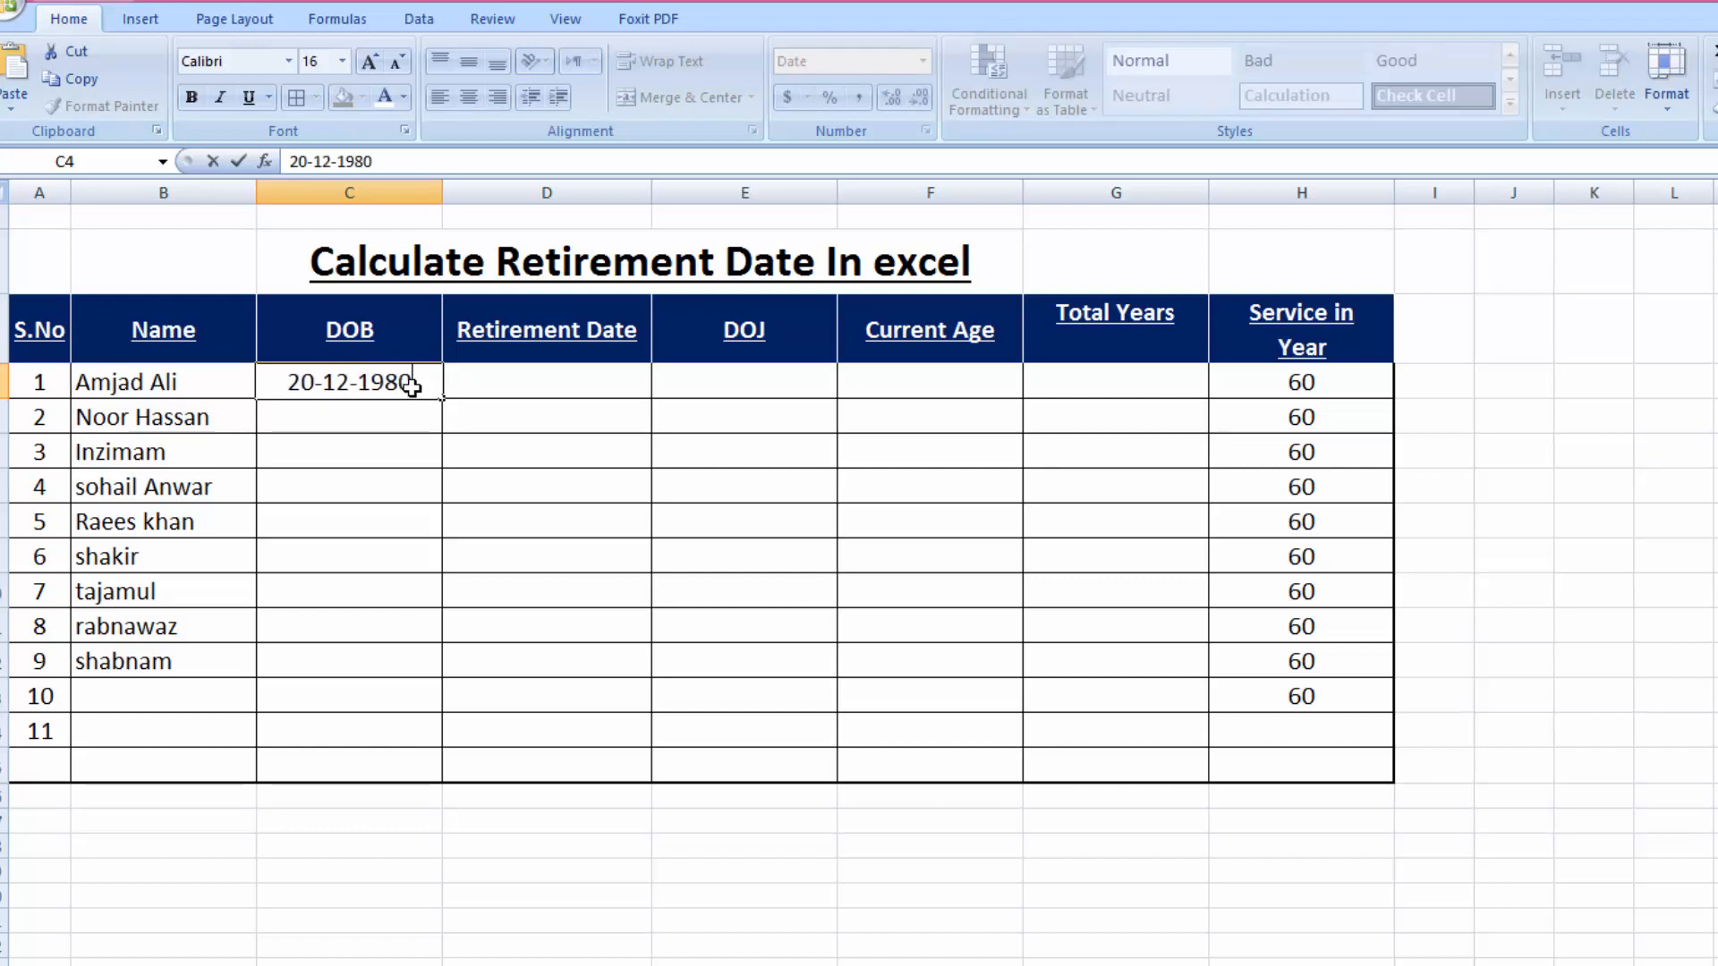
{"action": "key", "text": "Return"}
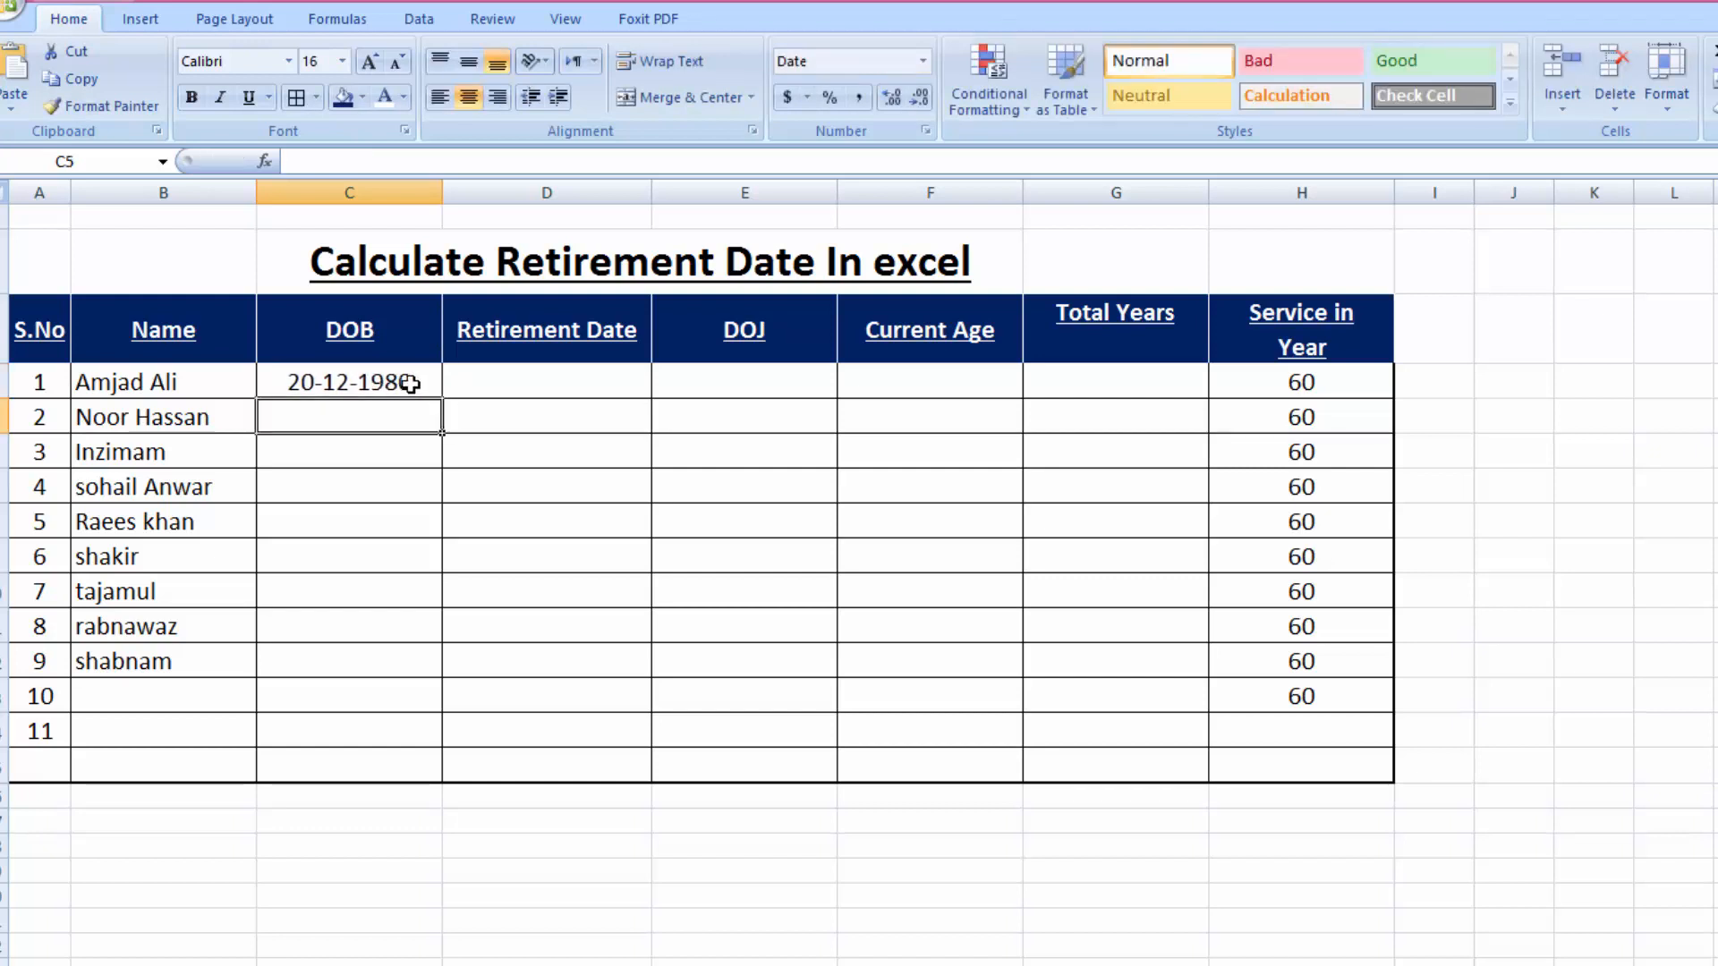
Enter the second employee's date of birth in C5 and fill the date series down to C7
{"action": "left_click", "coordinate": [405, 385]}
{"action": "left_click", "coordinate": [396, 421]}
{"action": "type", "text": "12"}
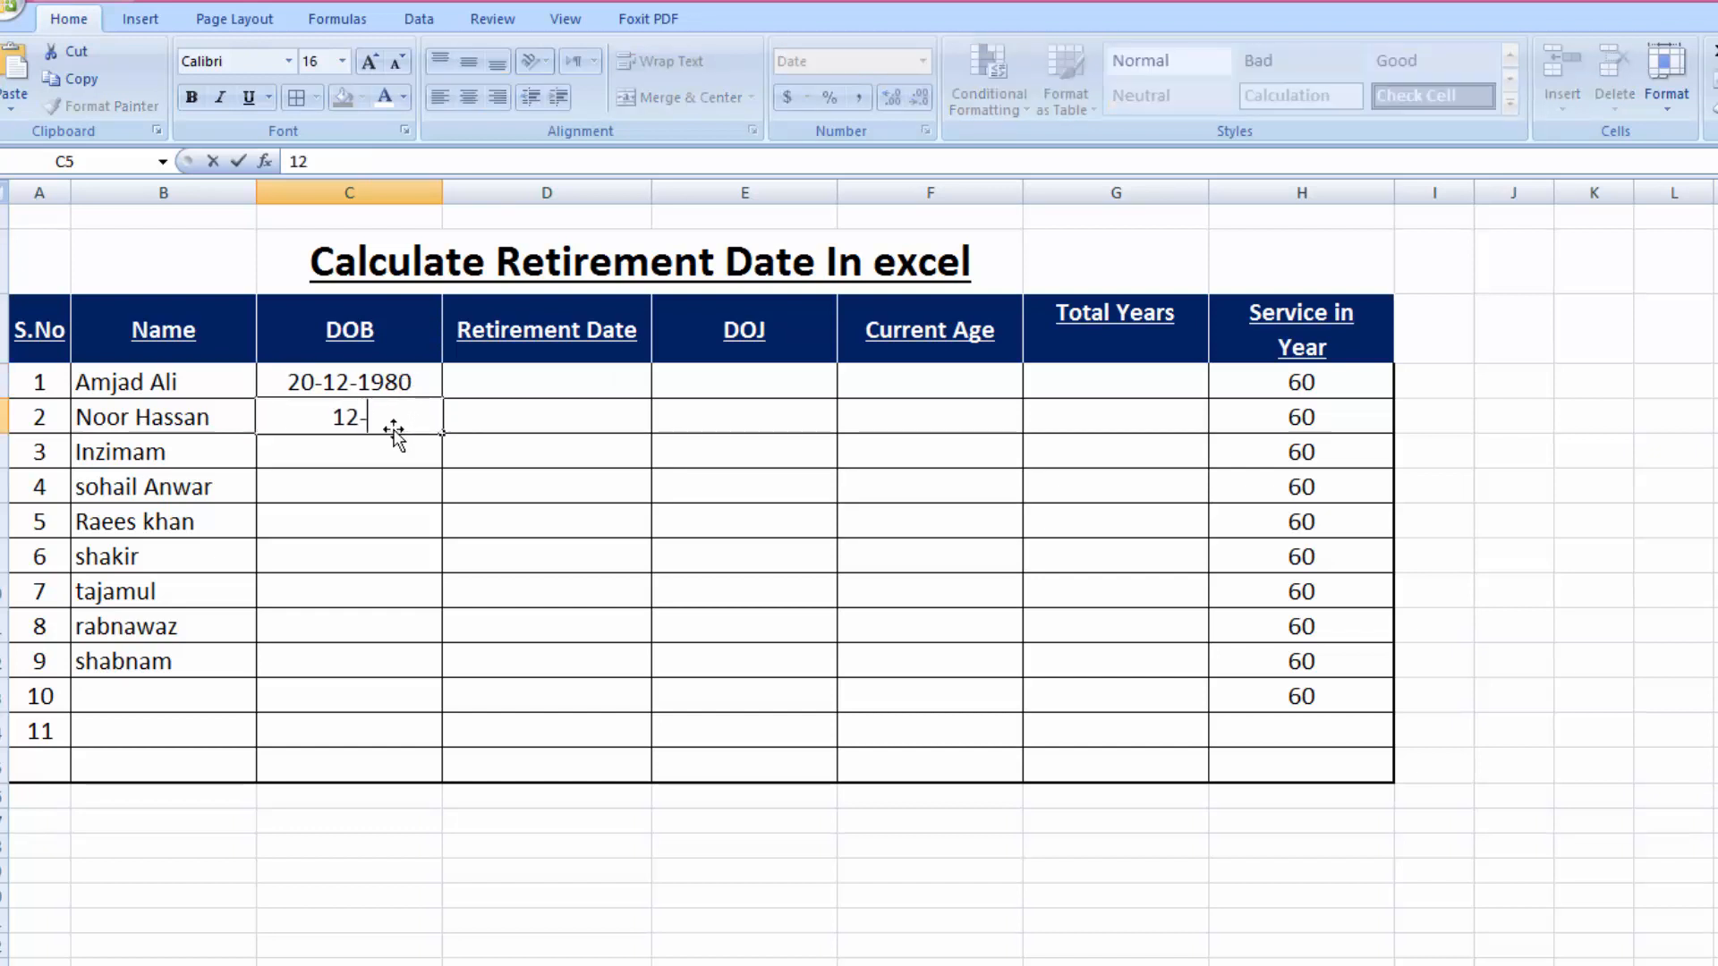
{"action": "type", "text": "-3-1"}
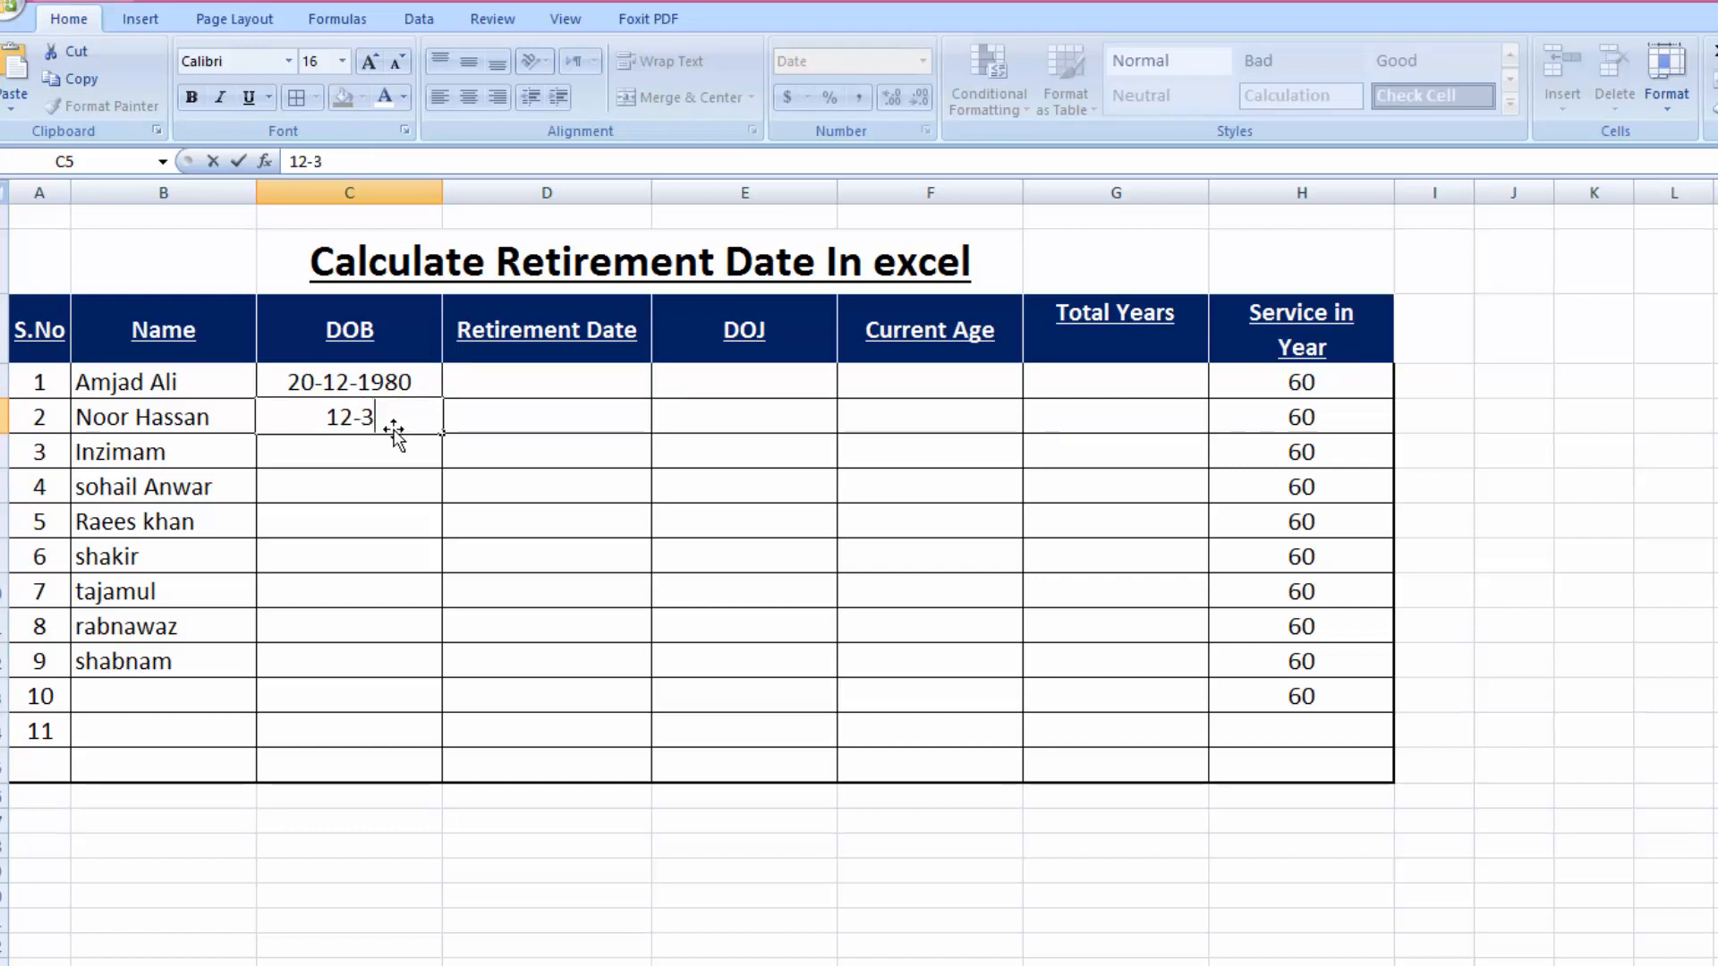
{"action": "type", "text": "982"}
{"action": "key", "text": "Return"}
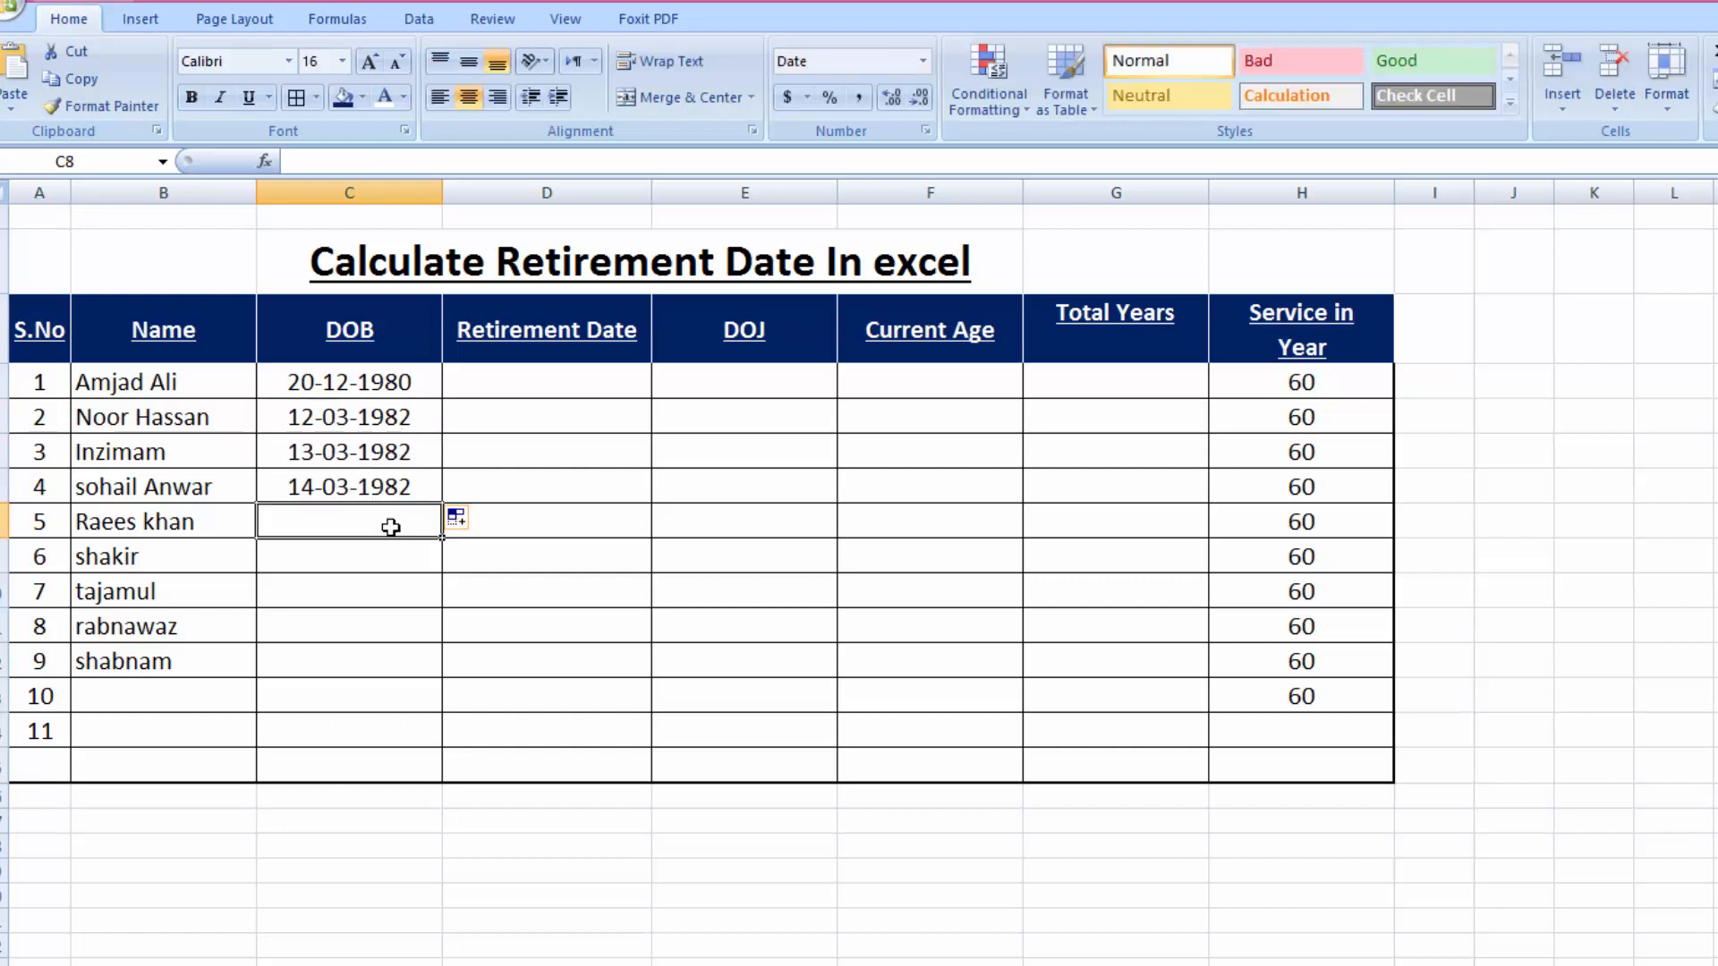
Enter the fifth employee's date of birth in C8 and fill the date series down to C11
{"action": "type", "text": "3-3-"}
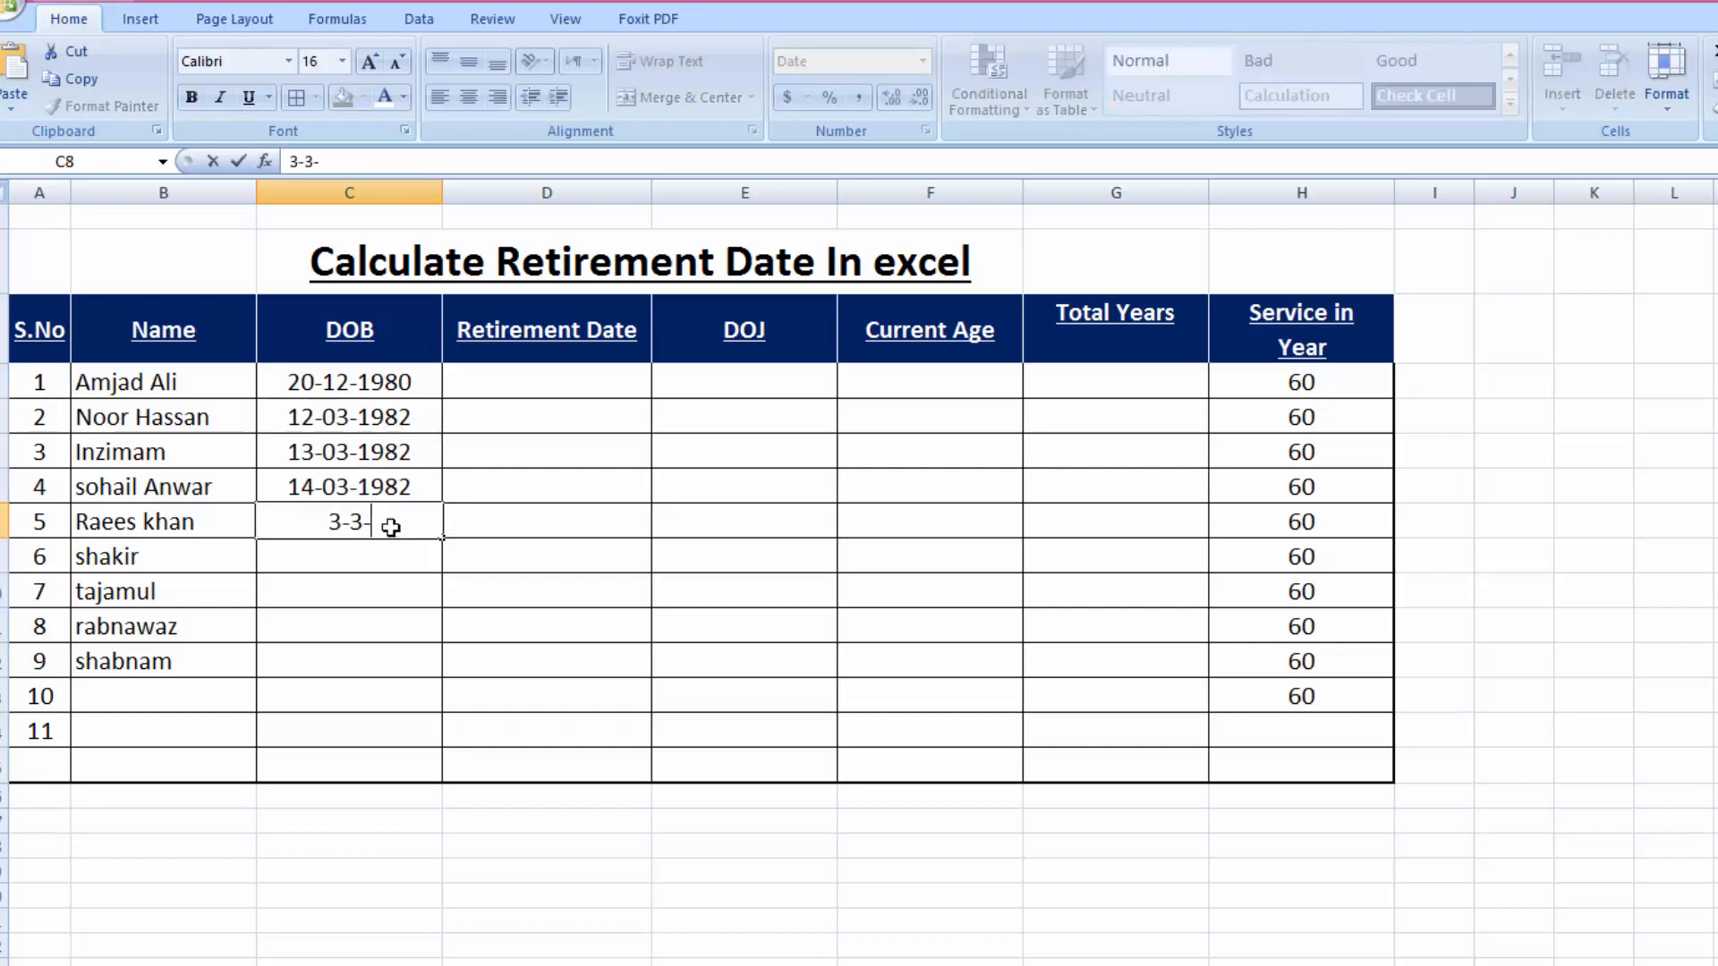
{"action": "type", "text": "198"}
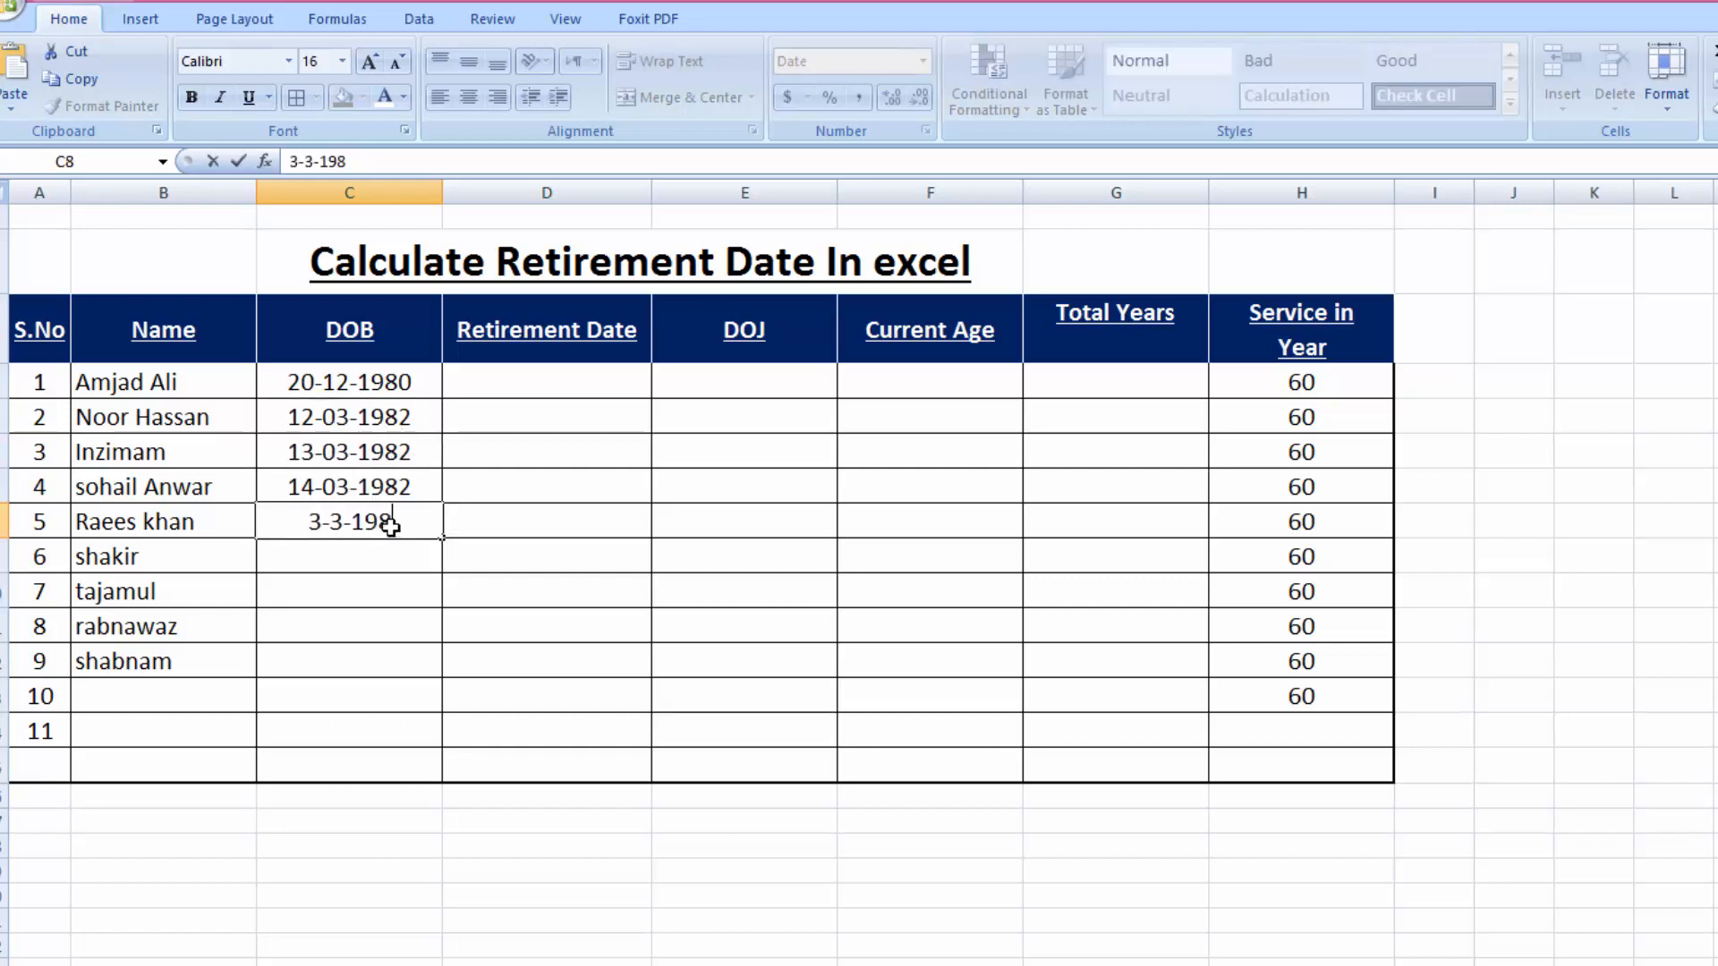
{"action": "type", "text": "4"}
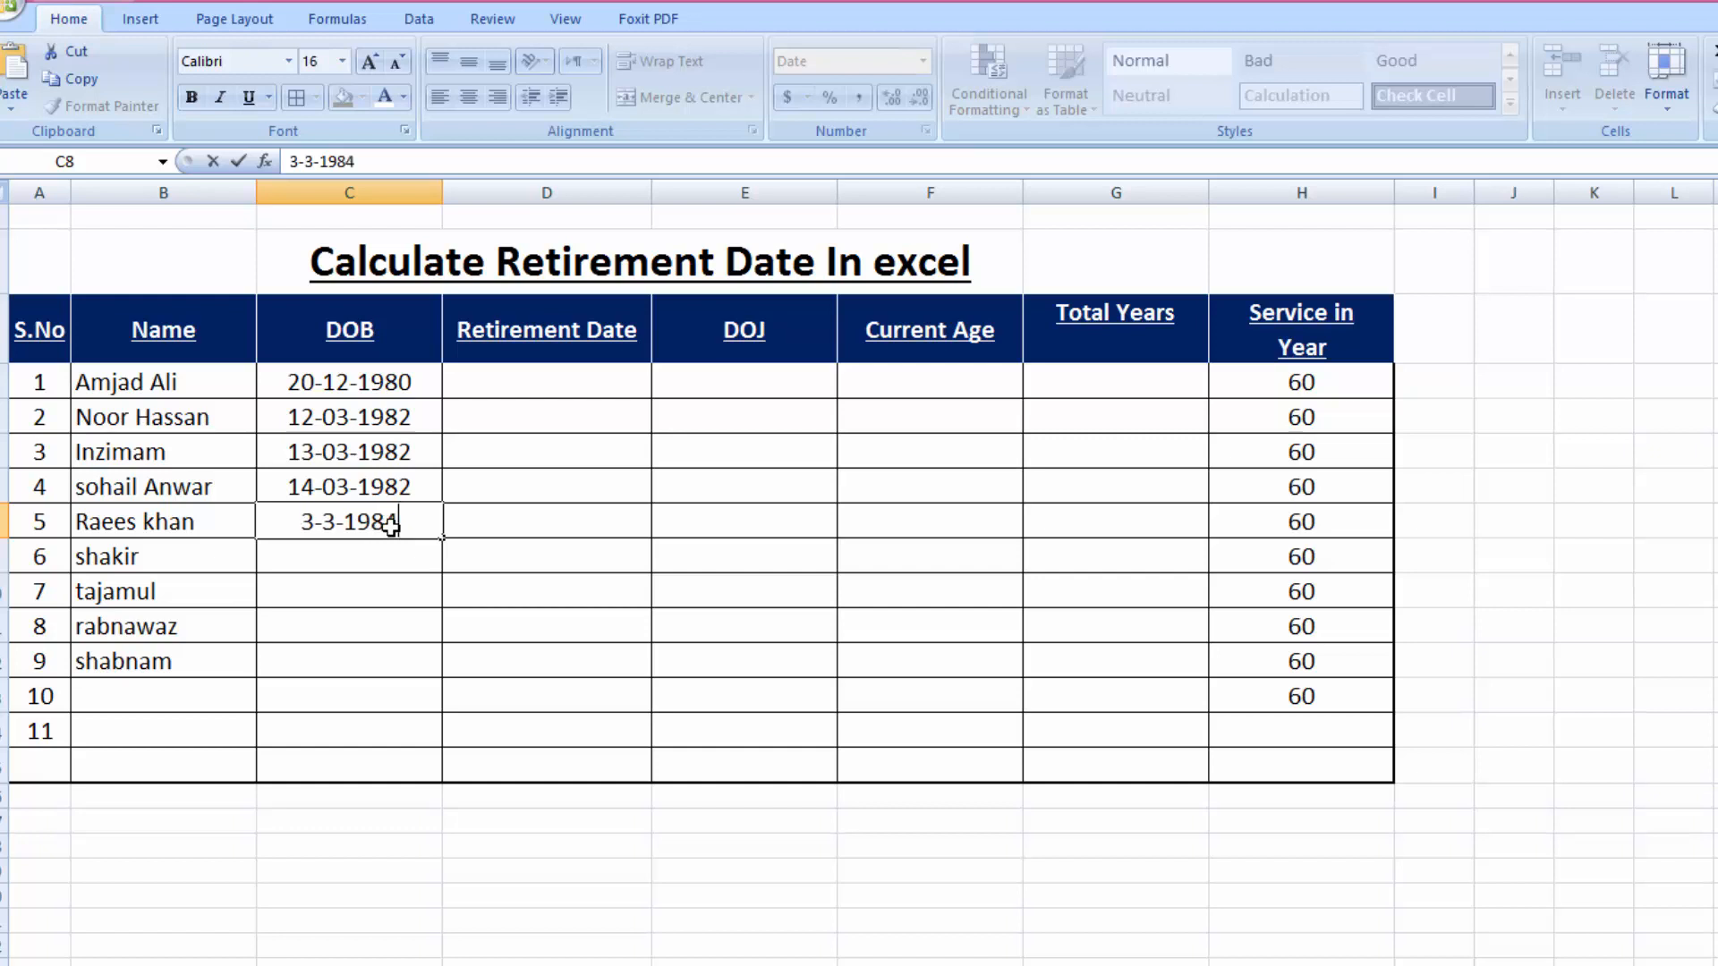
{"action": "key", "text": "Return"}
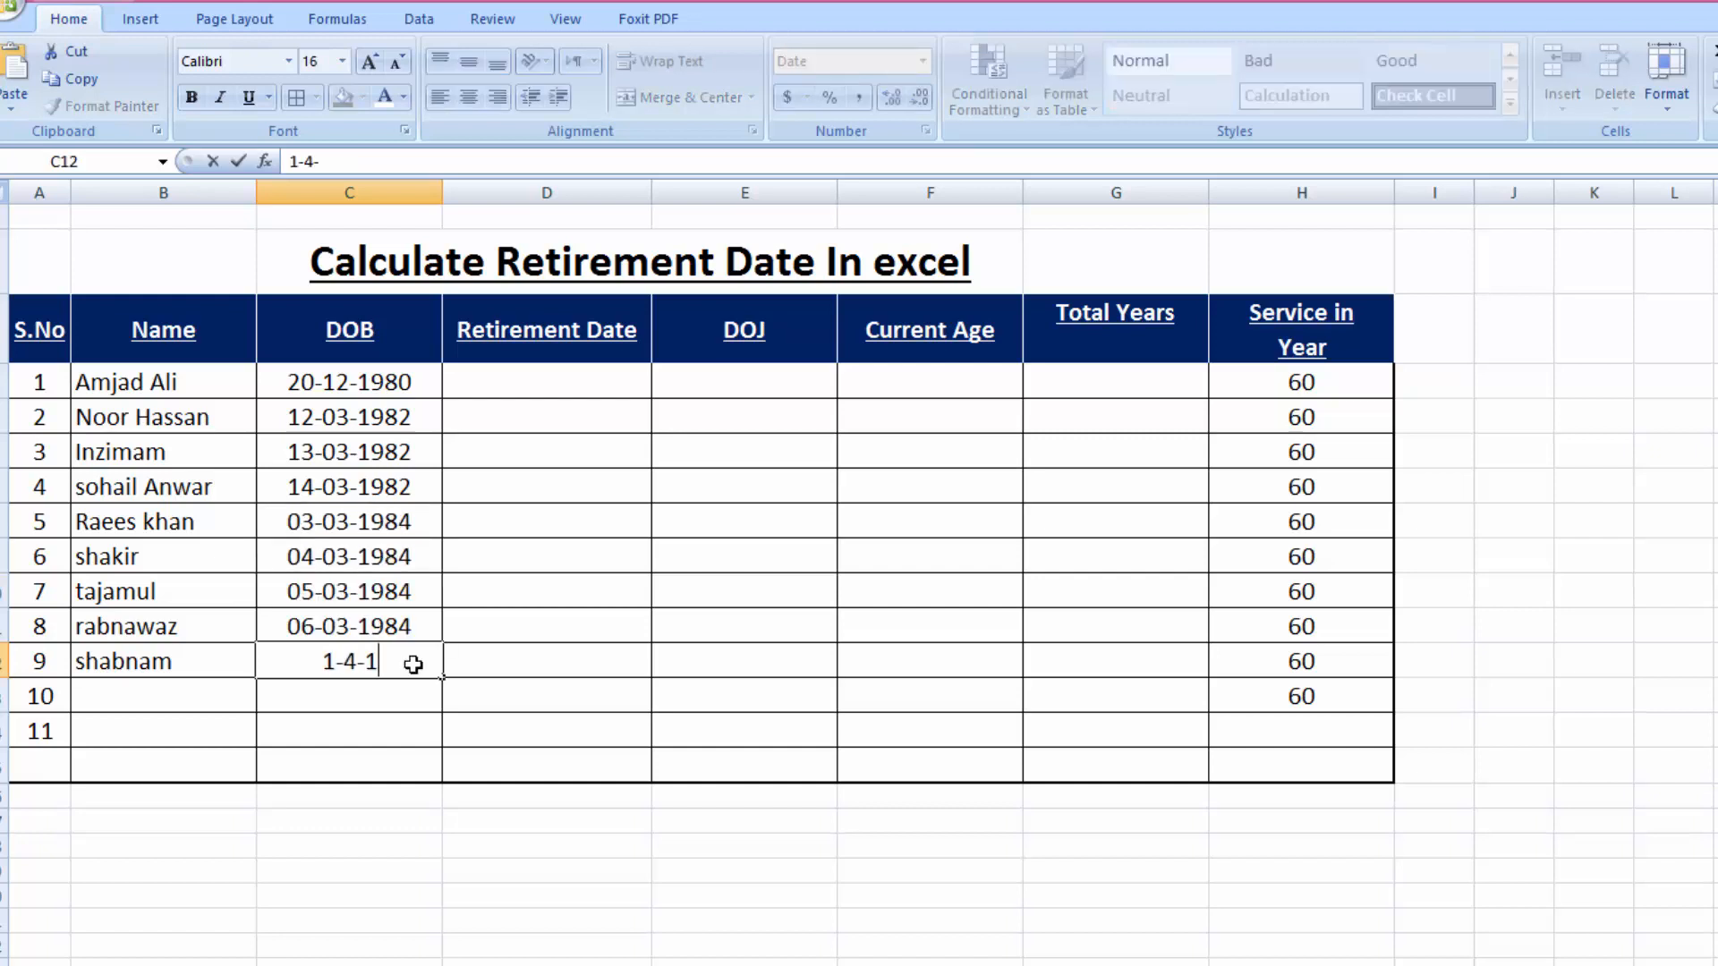
Enter the ninth employee's date of birth in C12 and fill the date series down to C14
{"action": "type", "text": "1978"}
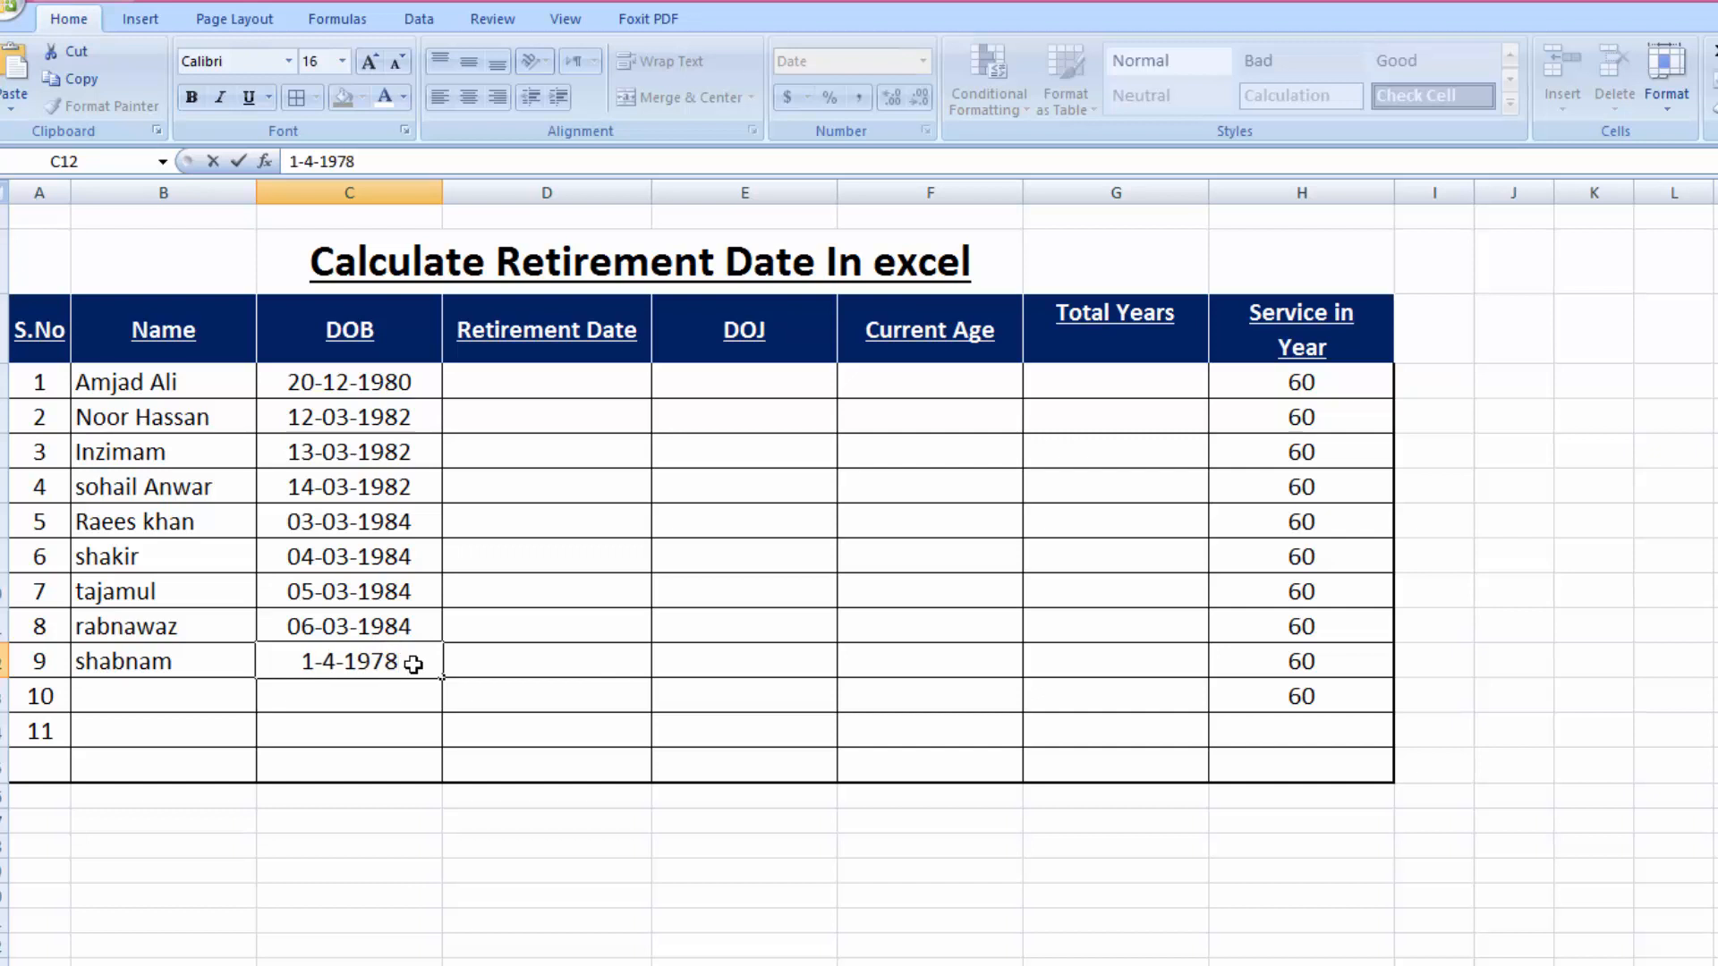
{"action": "key", "text": "Return"}
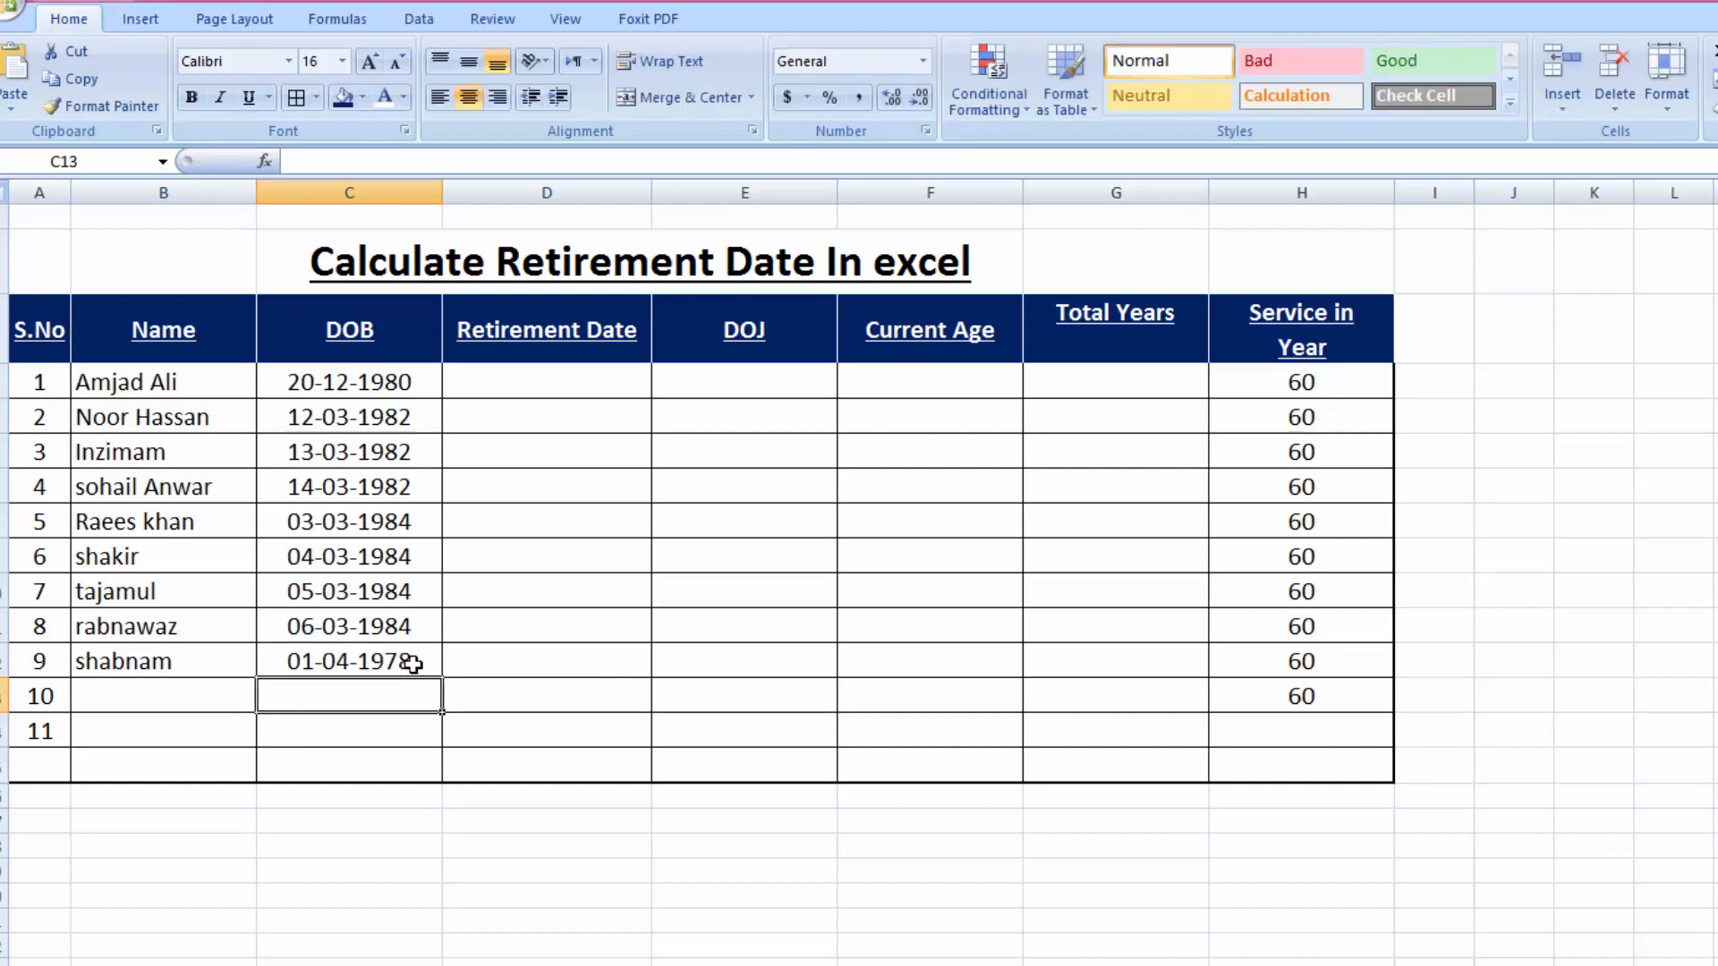
{"action": "left_click", "coordinate": [421, 667]}
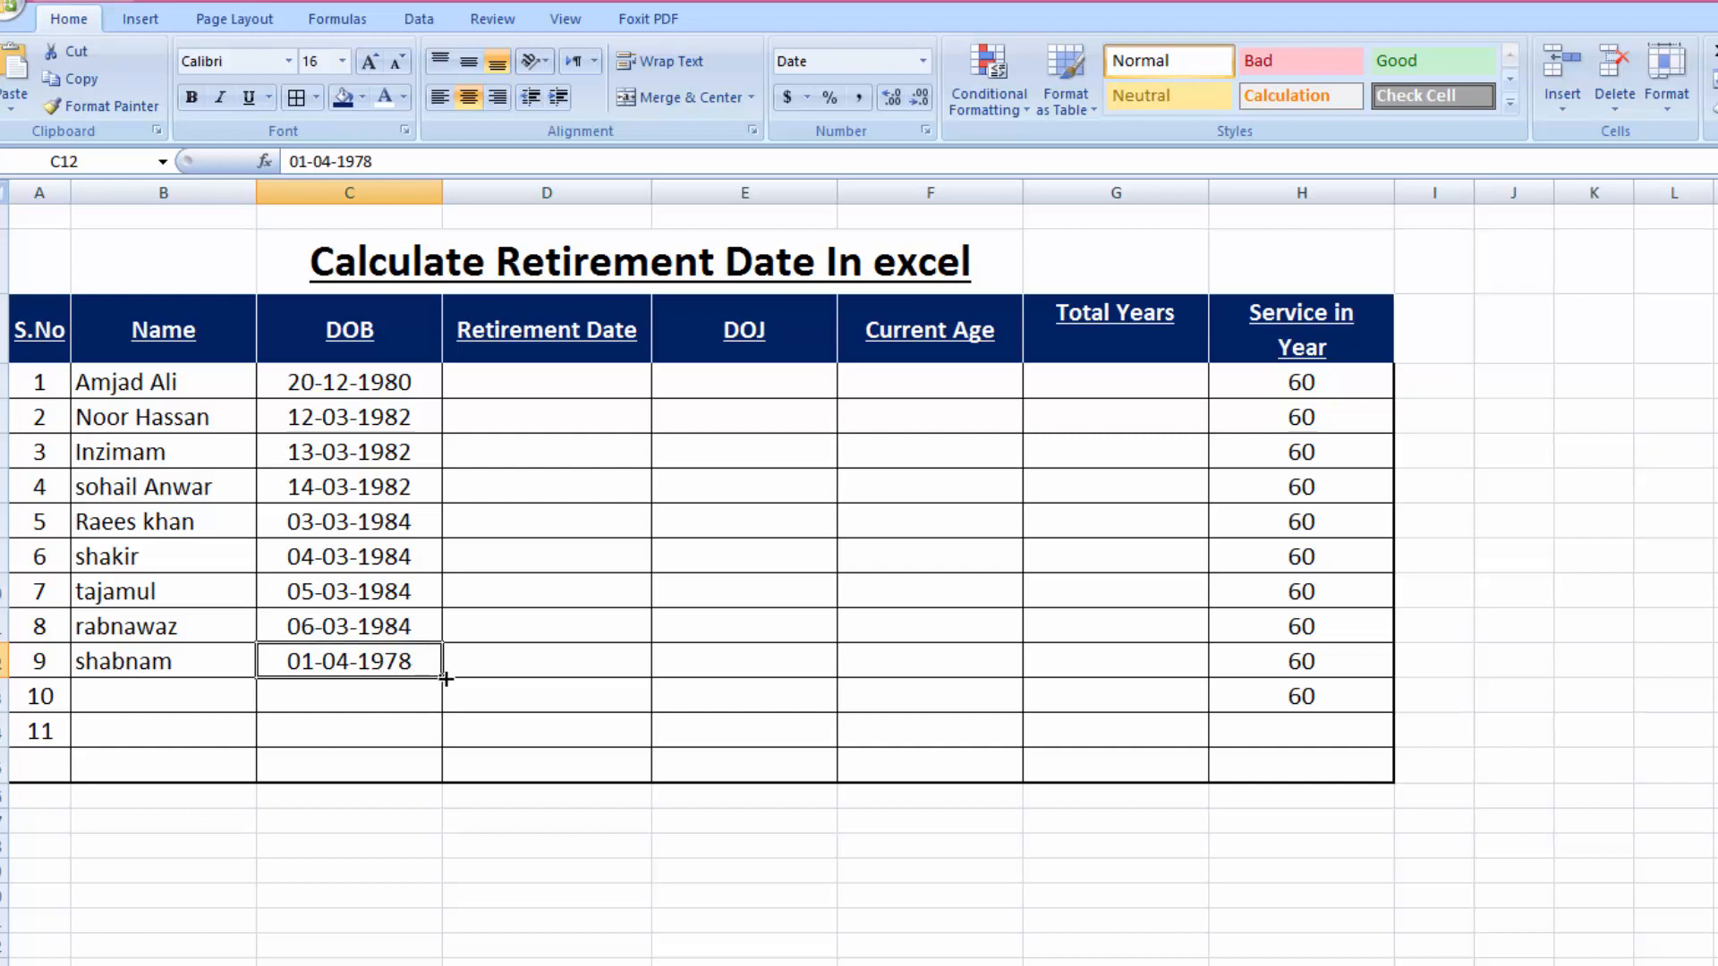
{"action": "left_click_drag", "start_coordinate": [445, 679], "coordinate": [444, 733]}
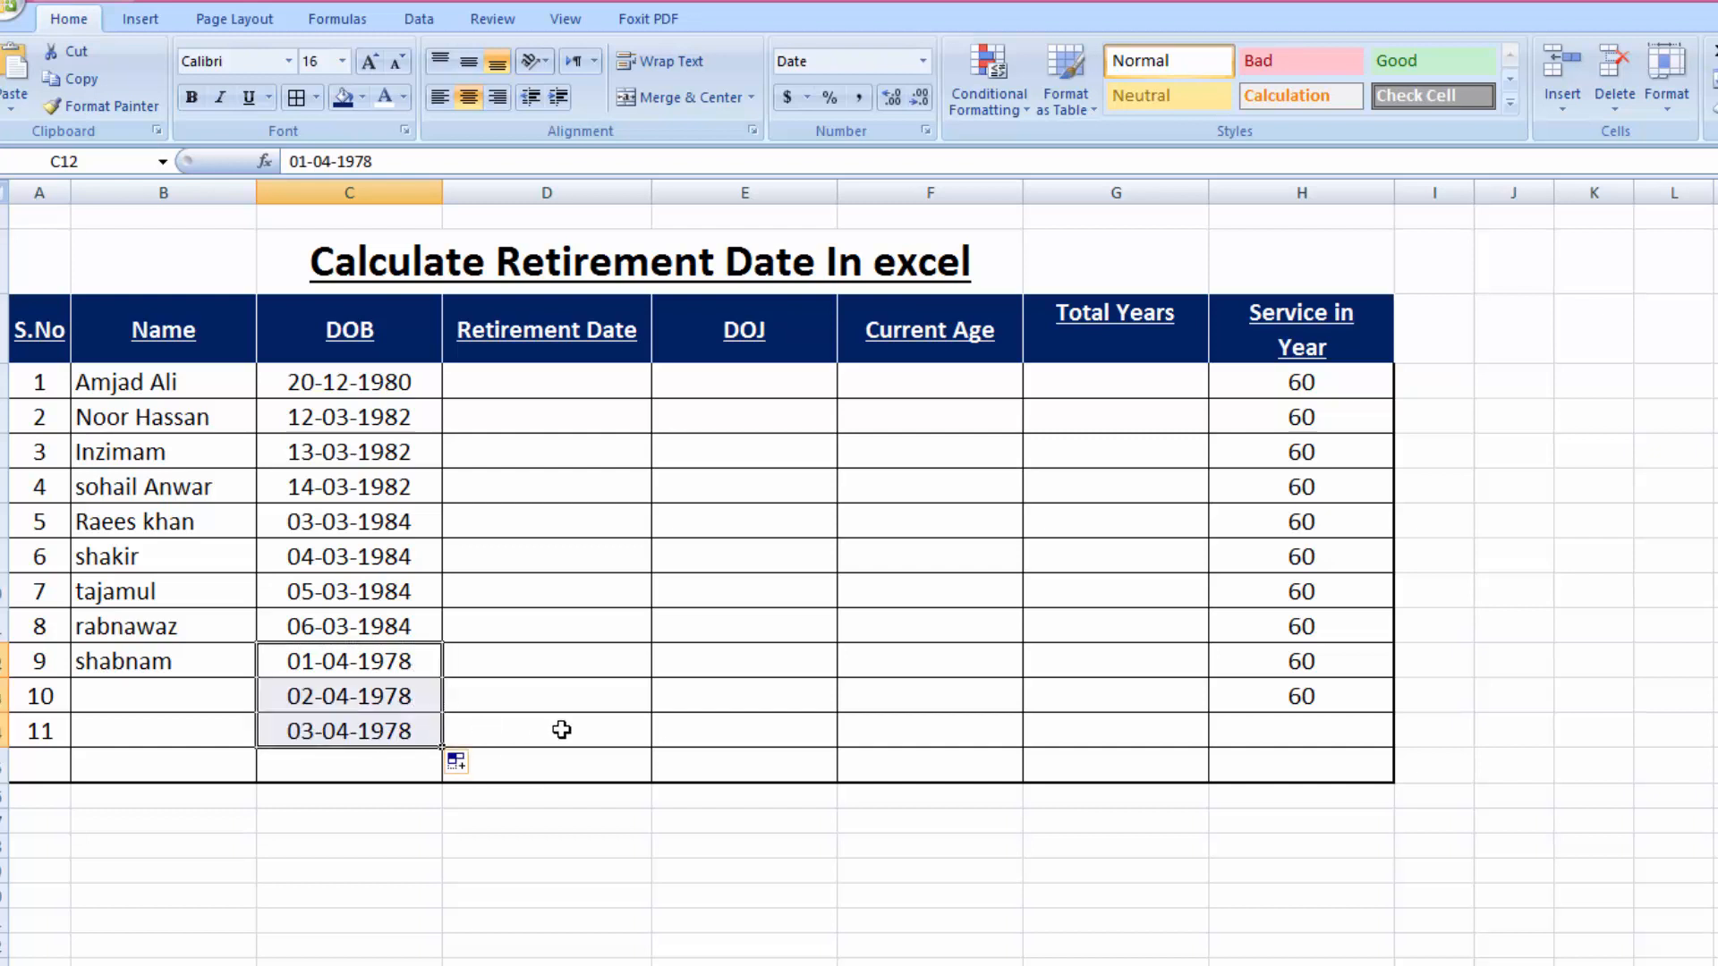
Begin a formula in D4, the first cell under Retirement Date
{"action": "left_click", "coordinate": [549, 385]}
{"action": "type", "text": "="}
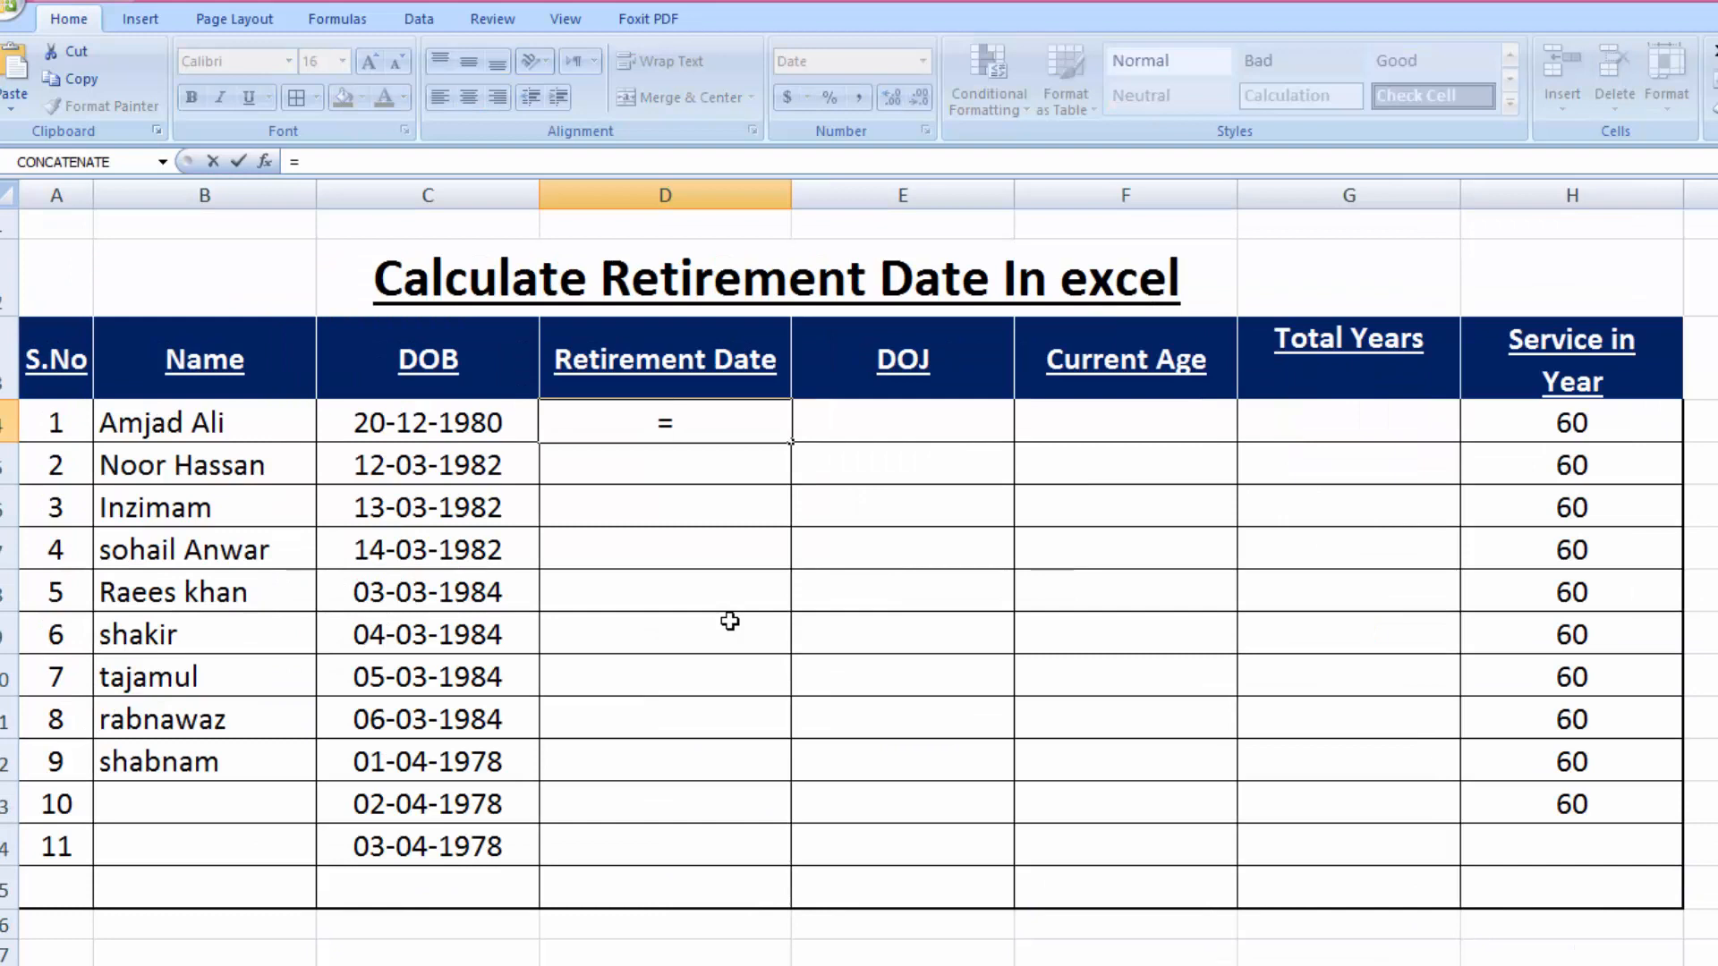
{"action": "type", "text": "edate"}
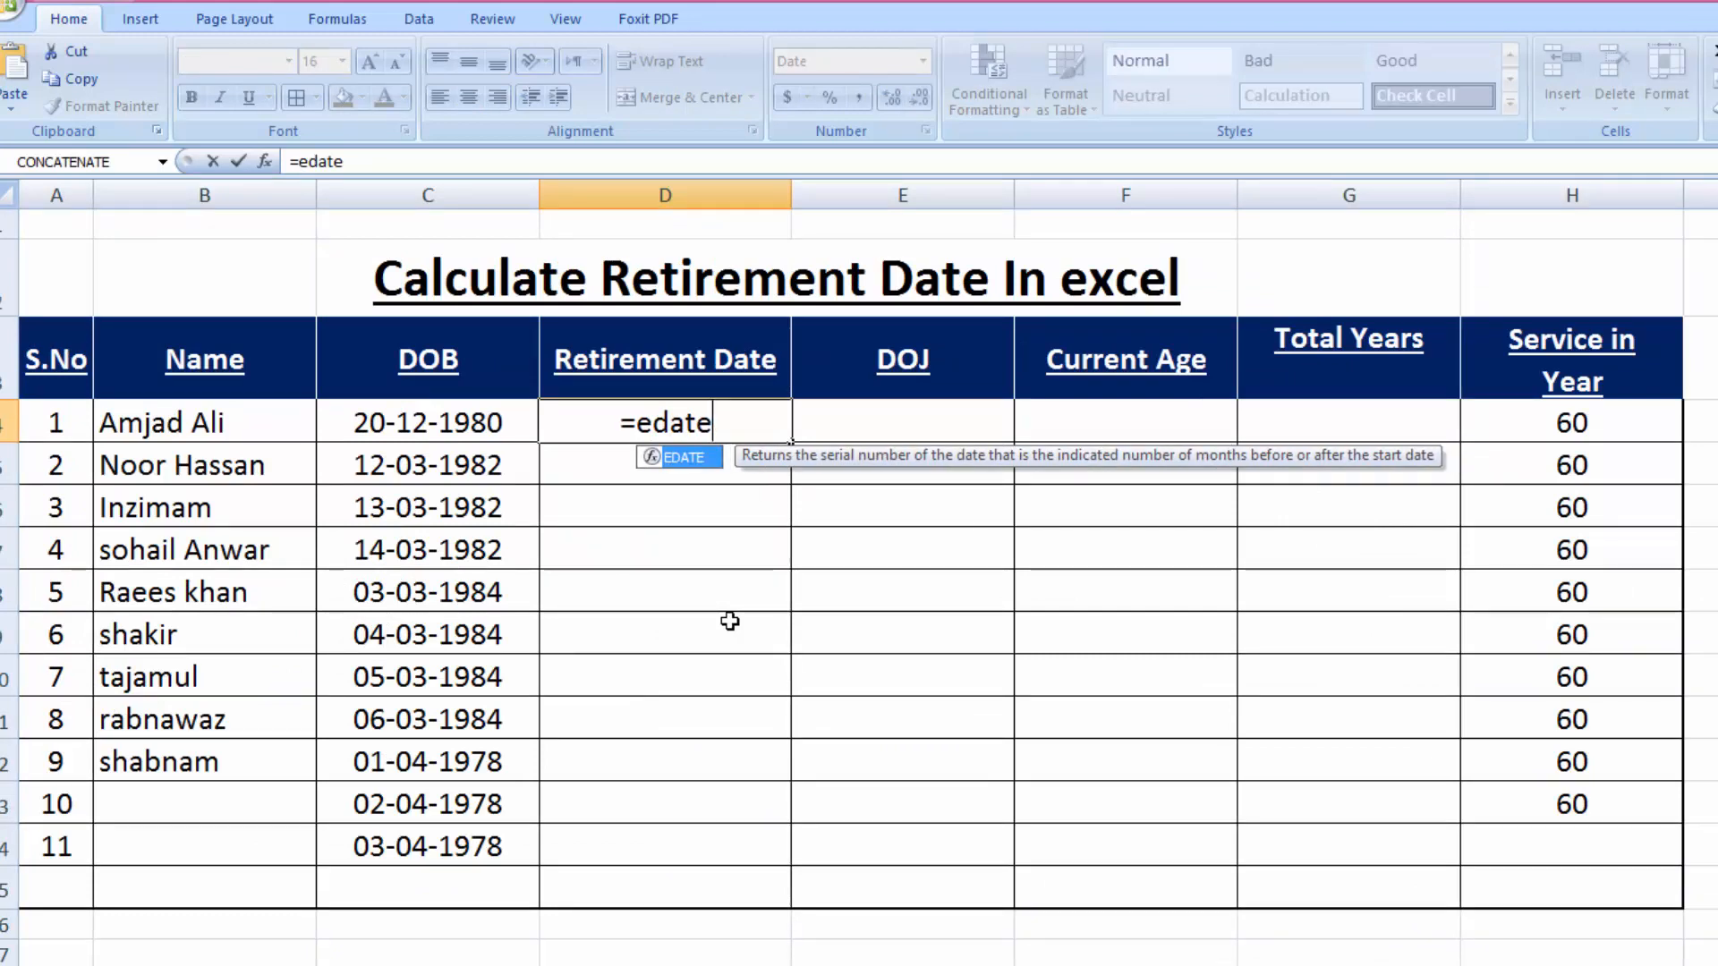
{"action": "type", "text": "(e"}
{"action": "key", "text": "BackSpace"}
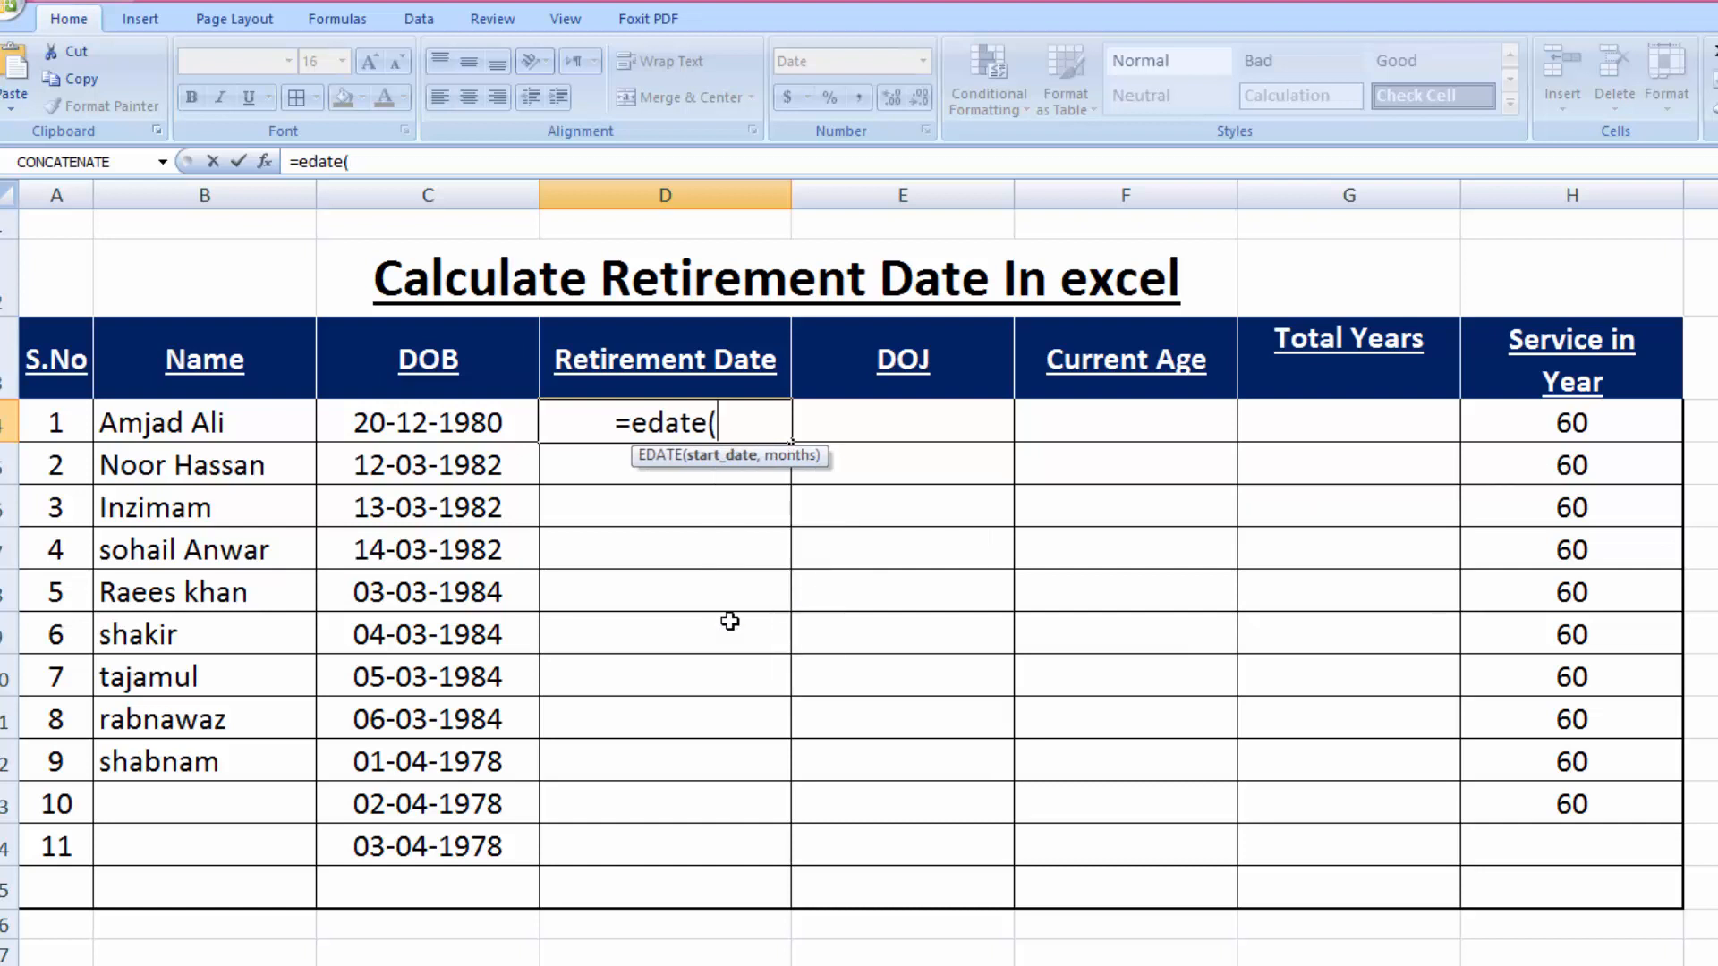
{"action": "key", "text": "BackSpace"}
{"action": "key", "text": "BackSpace"}
{"action": "key", "text": "BackSpace"}
{"action": "key", "text": "BackSpace"}
{"action": "key", "text": "BackSpace"}
{"action": "key", "text": "BackSpace"}
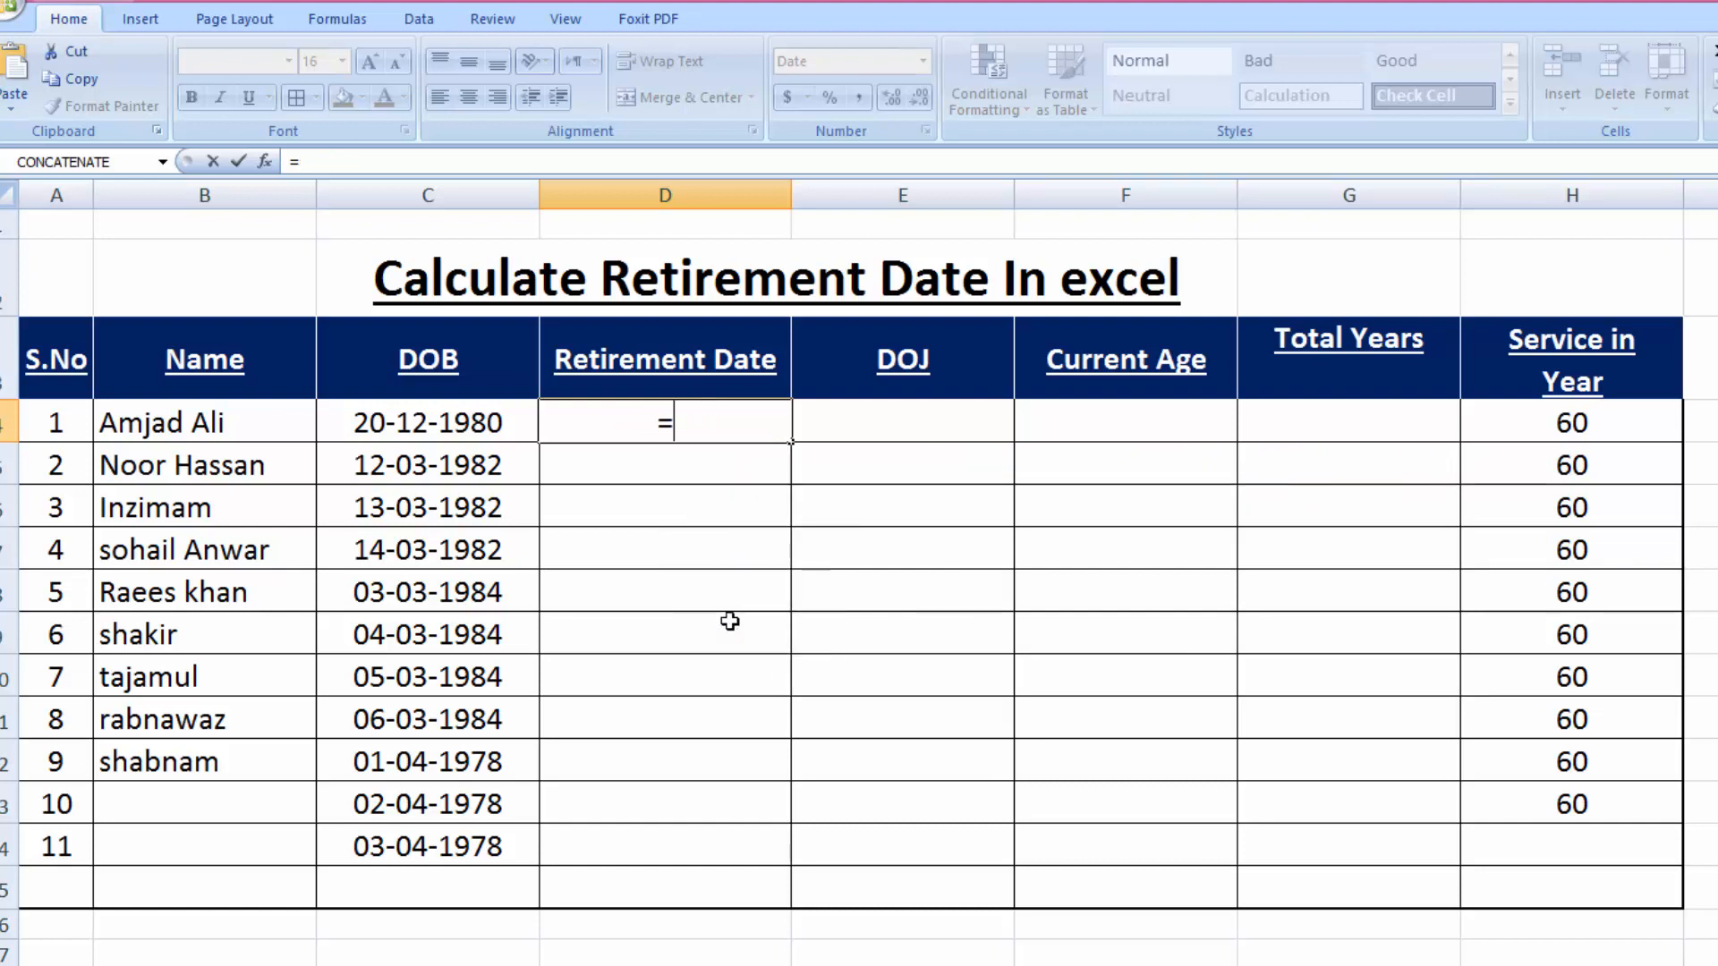
Build the D4 formula as EDATE with a nested EOMONTH that takes C4 as its start date
{"action": "type", "text": "E"}
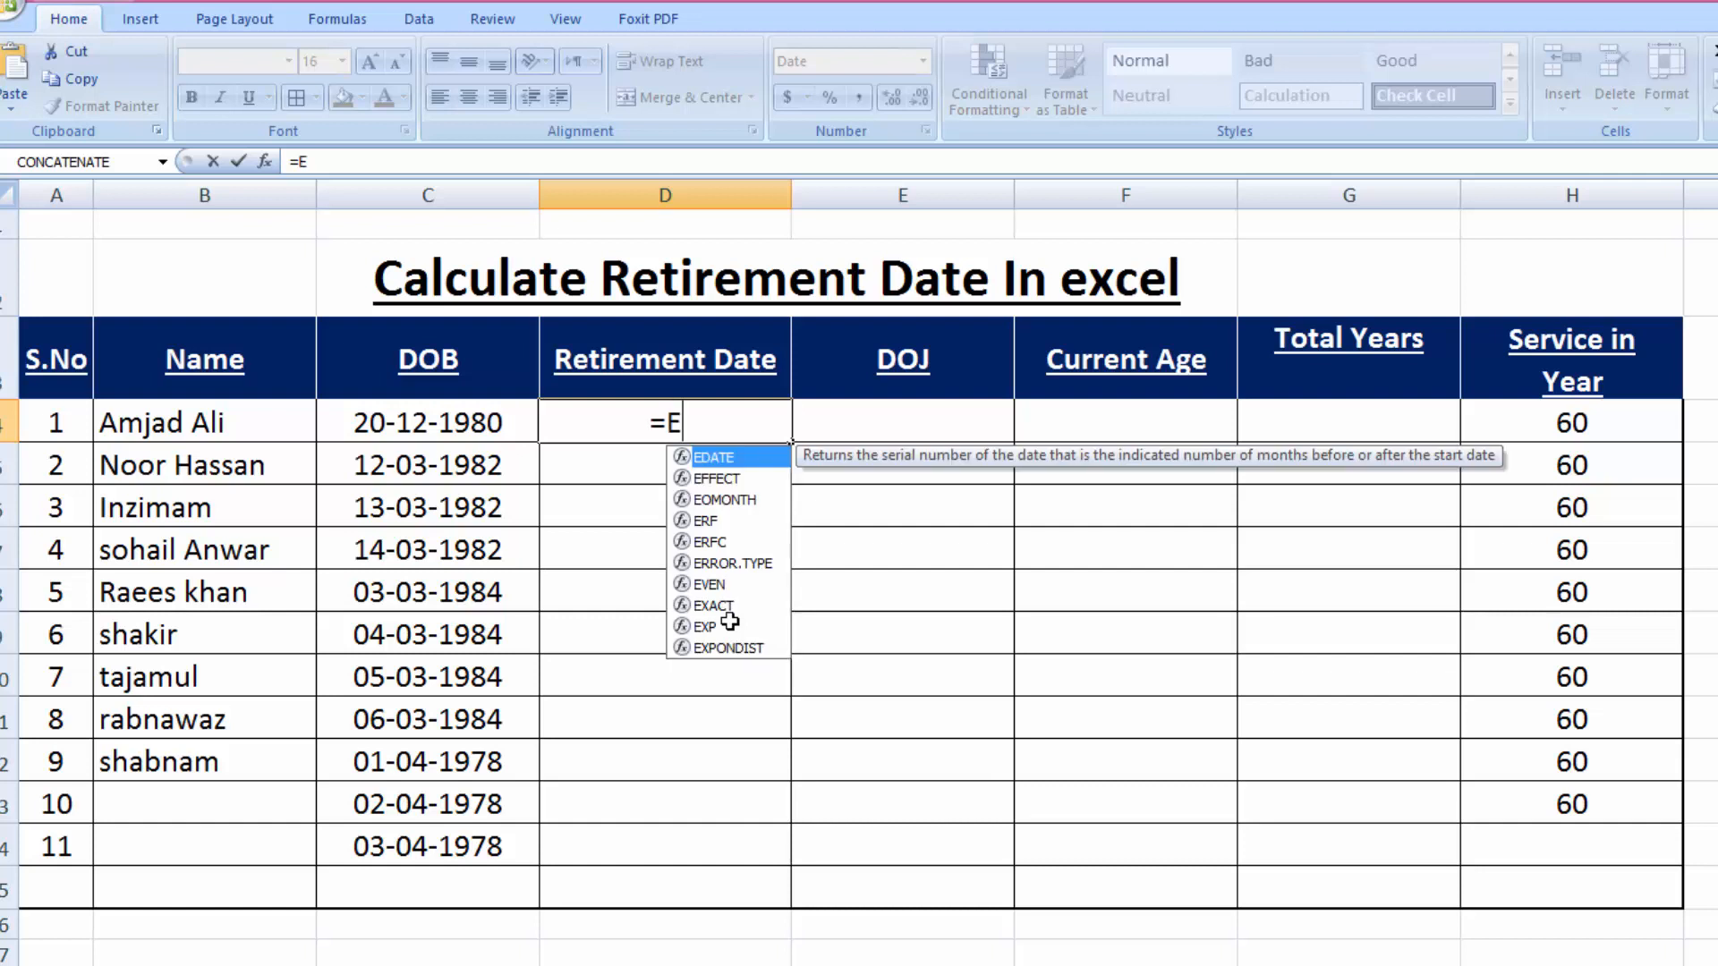
{"action": "type", "text": "DATE"}
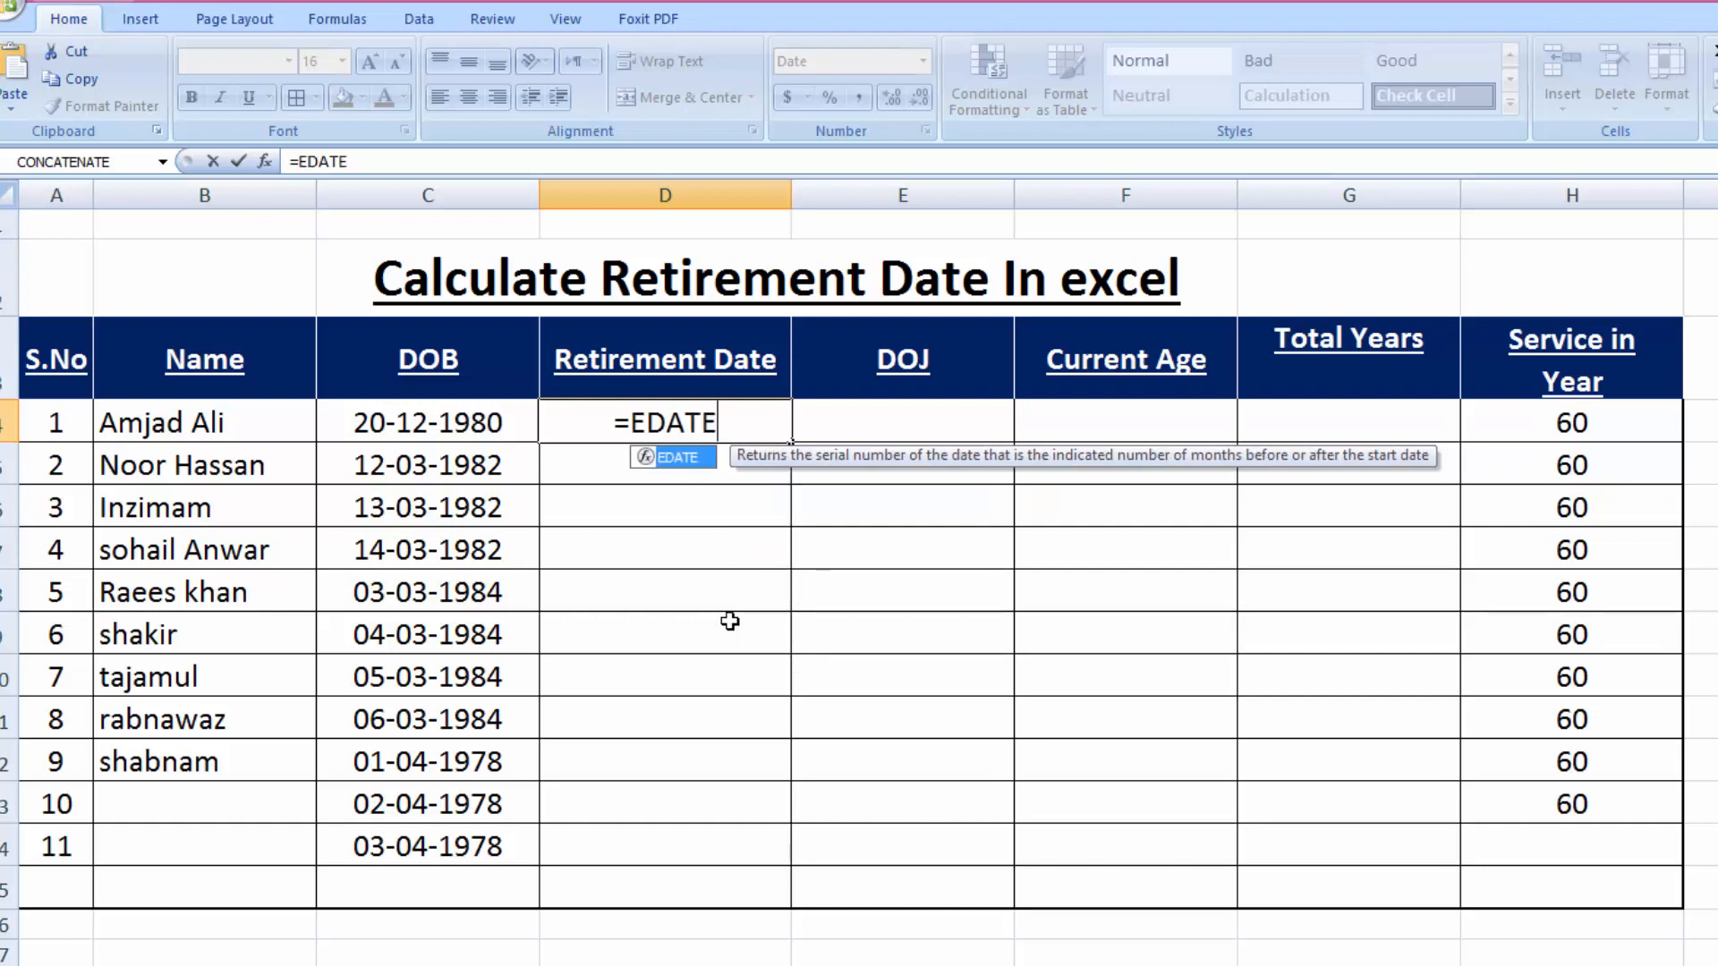
{"action": "type", "text": "(EOM"}
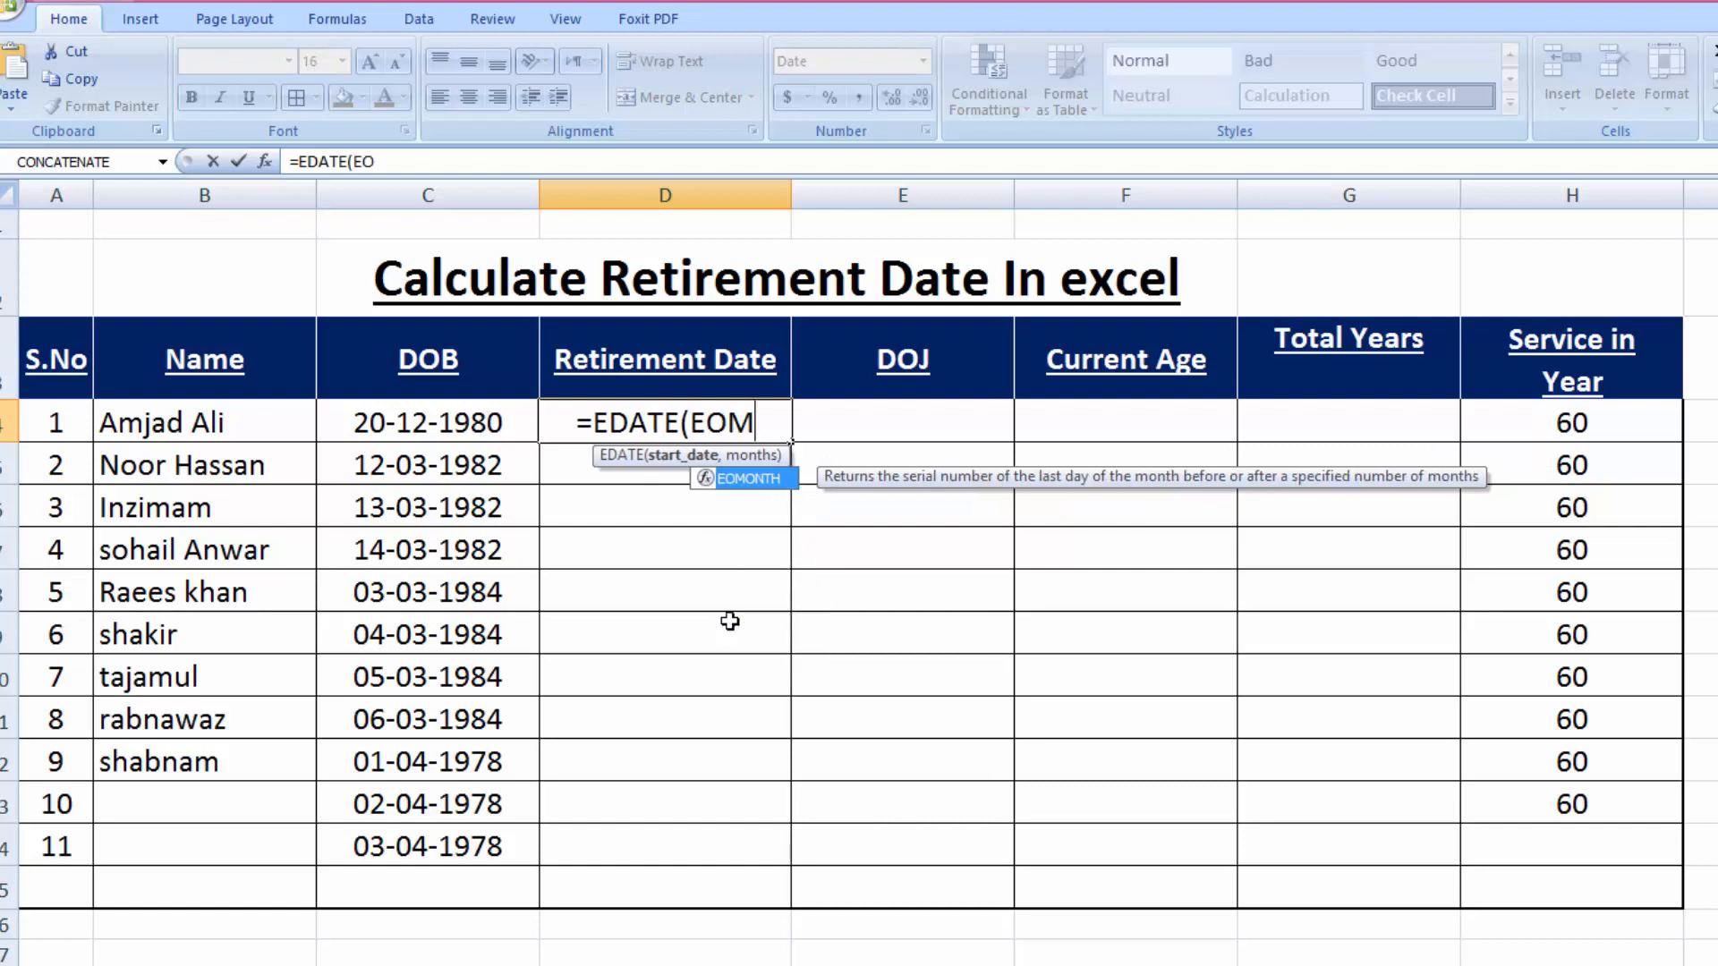
{"action": "type", "text": "ONTH"}
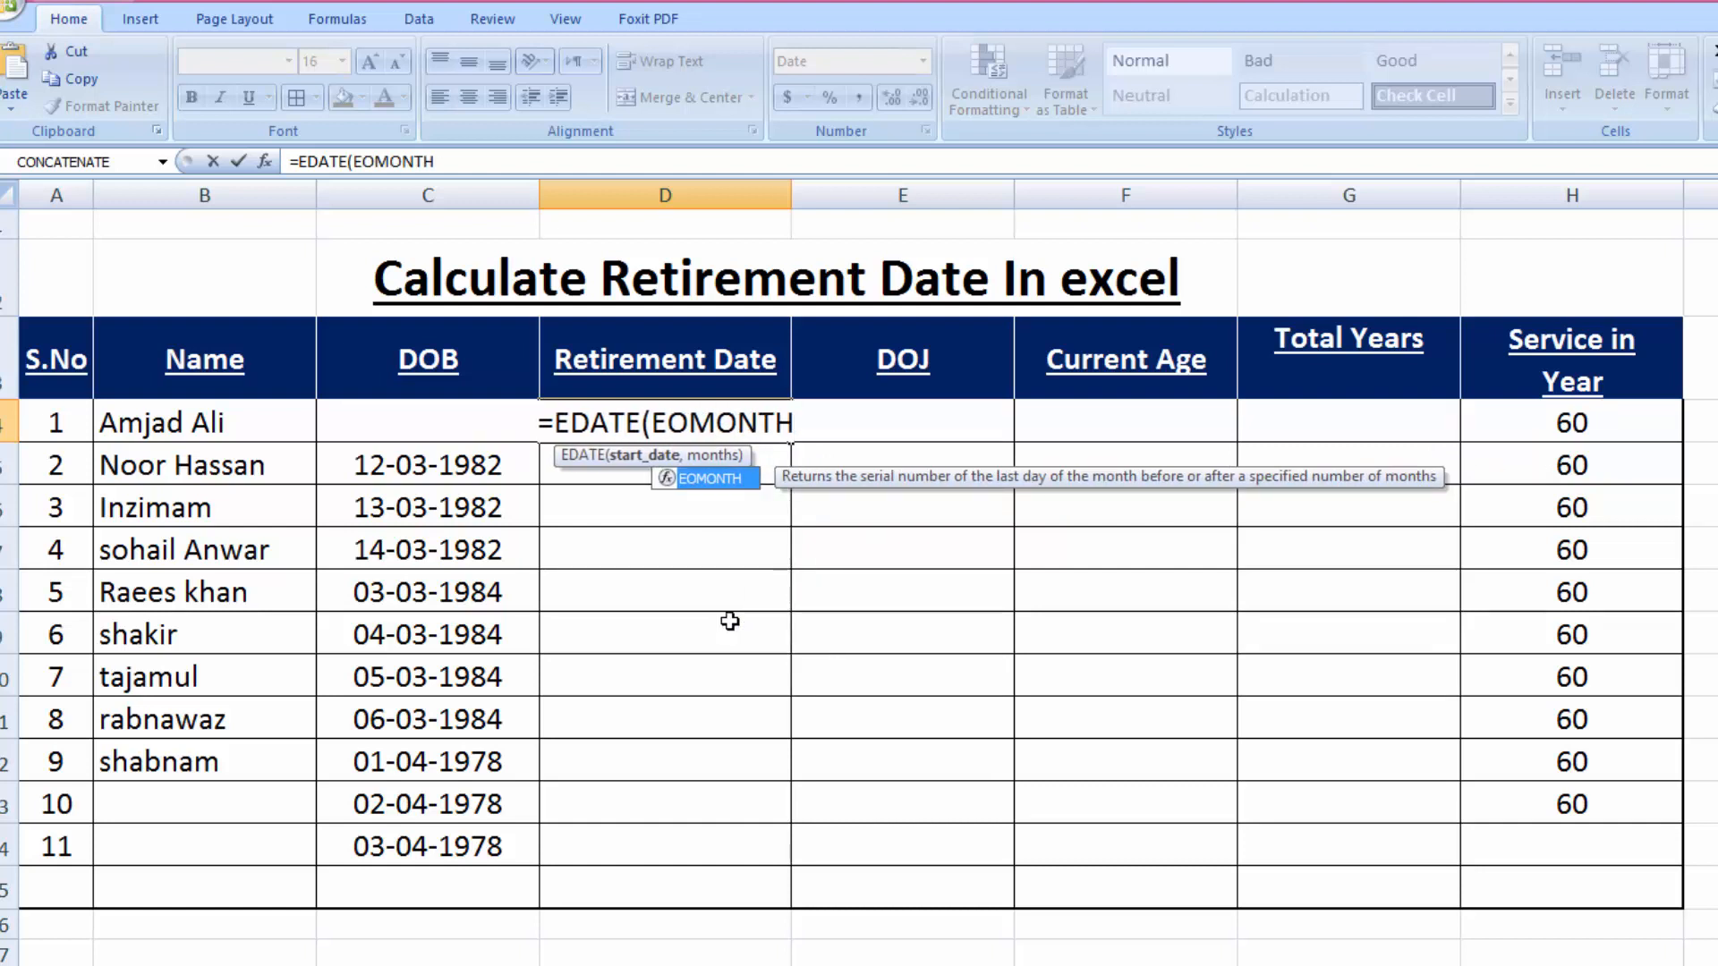
{"action": "type", "text": "("}
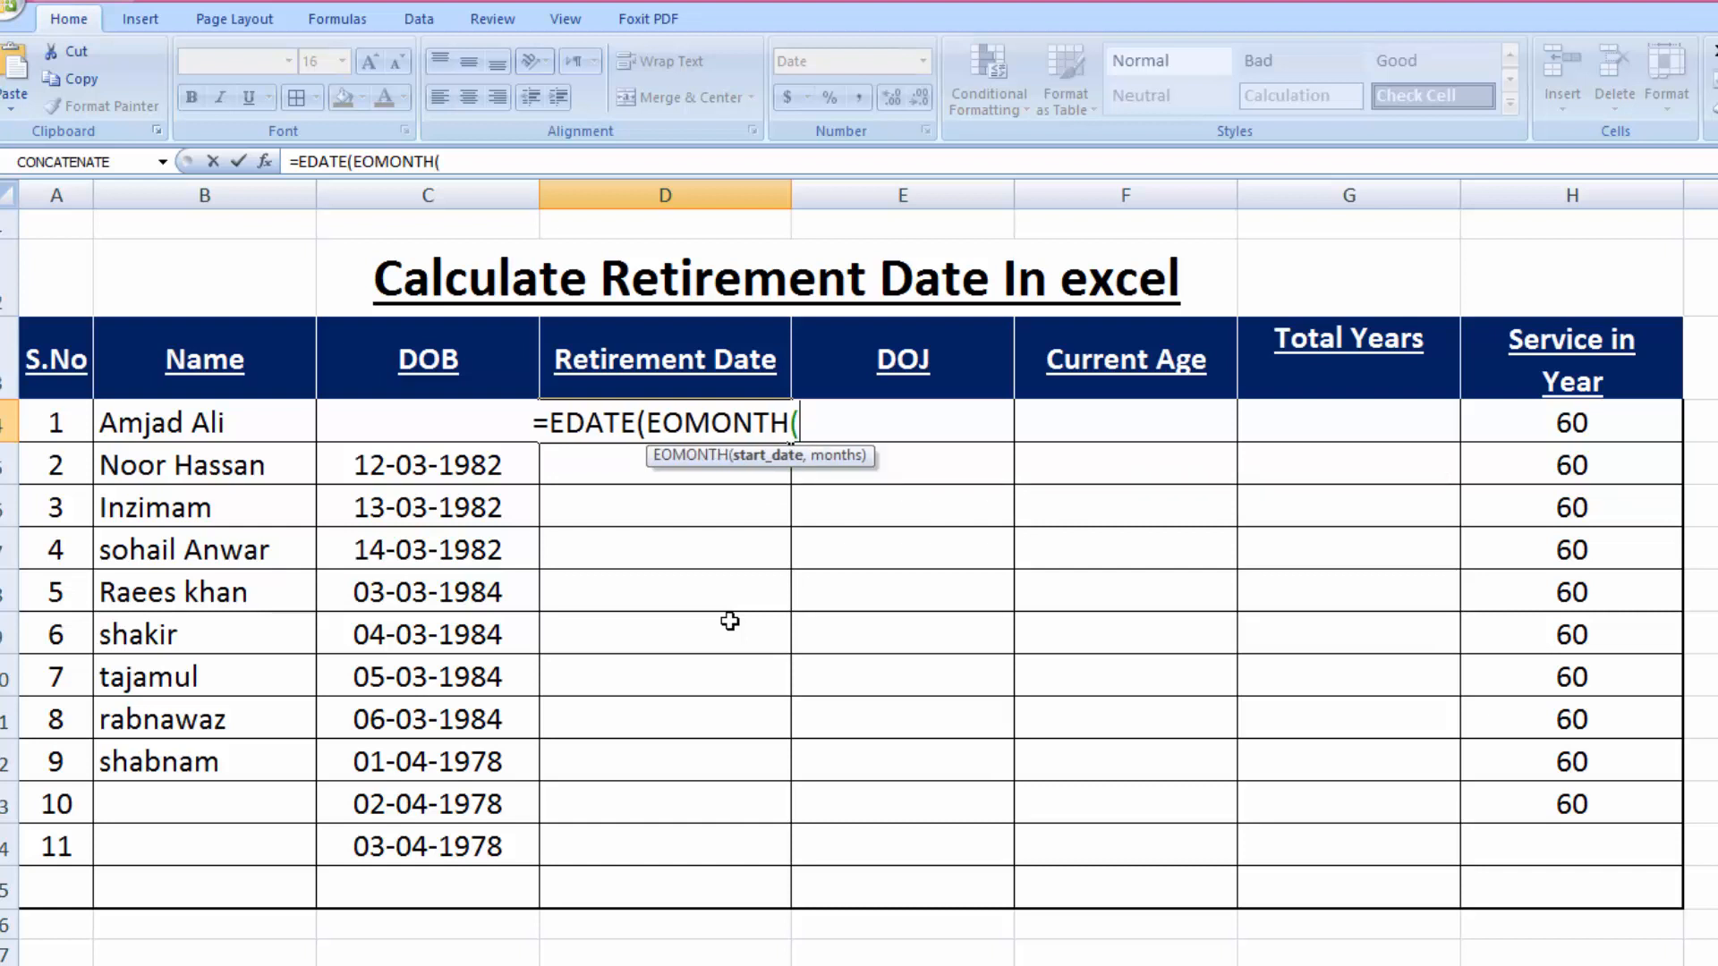
{"action": "left_click", "coordinate": [436, 343]}
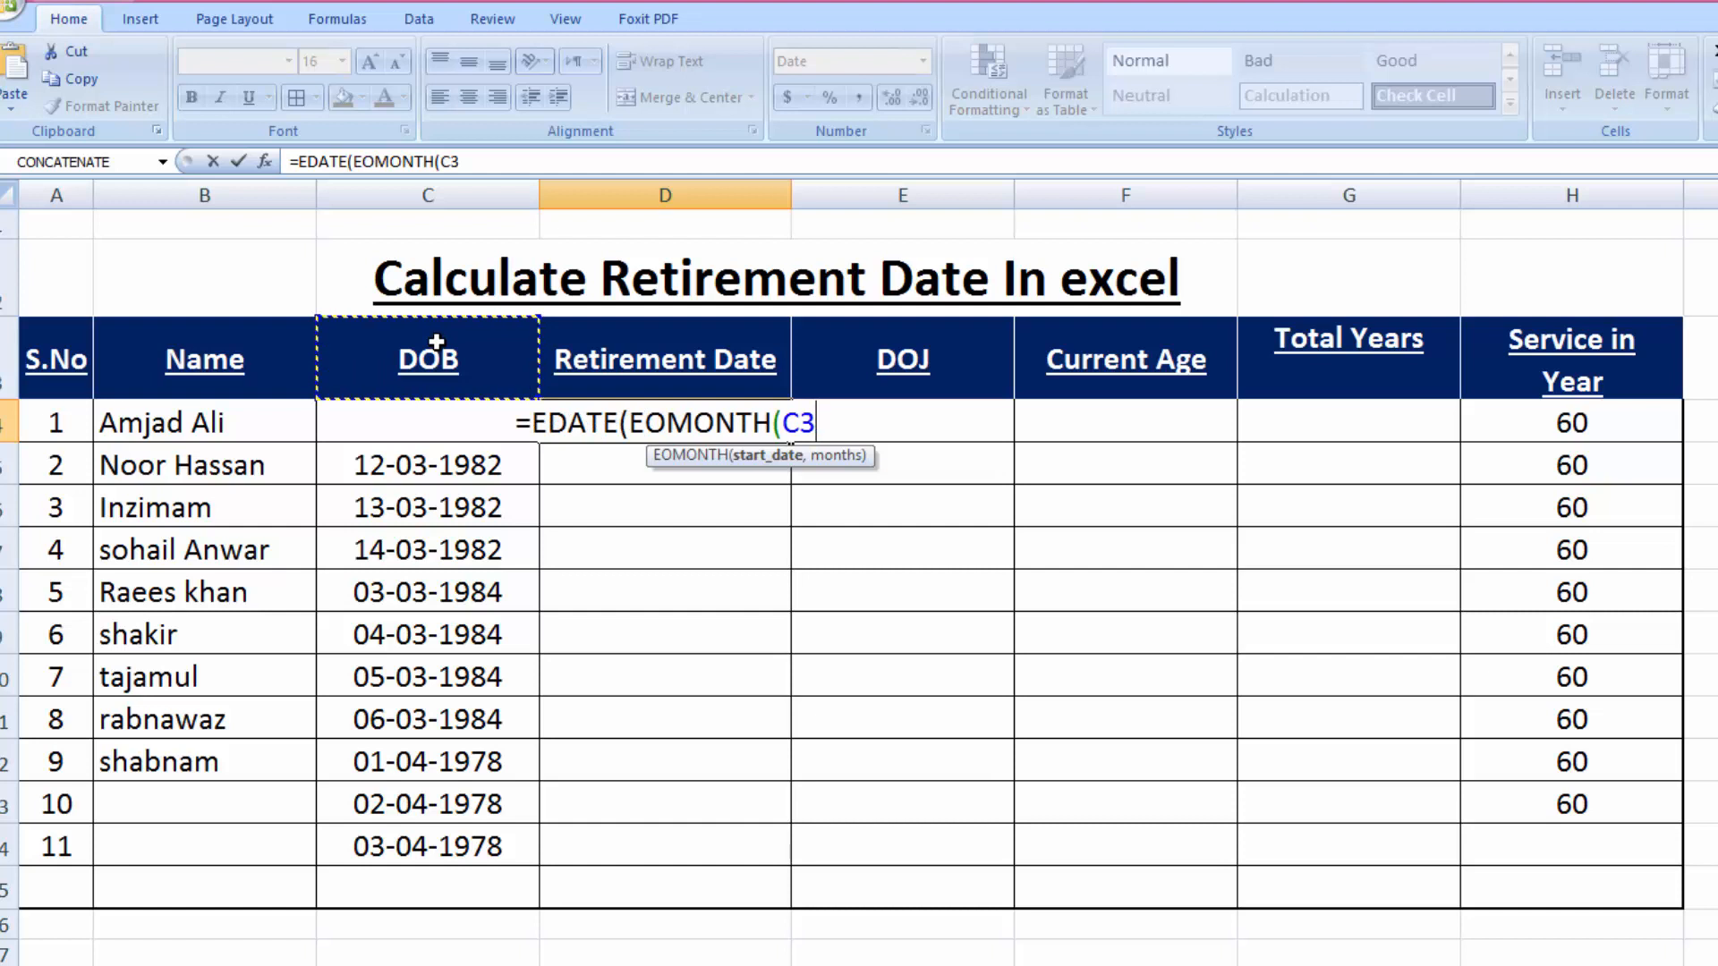
{"action": "key", "text": "Down"}
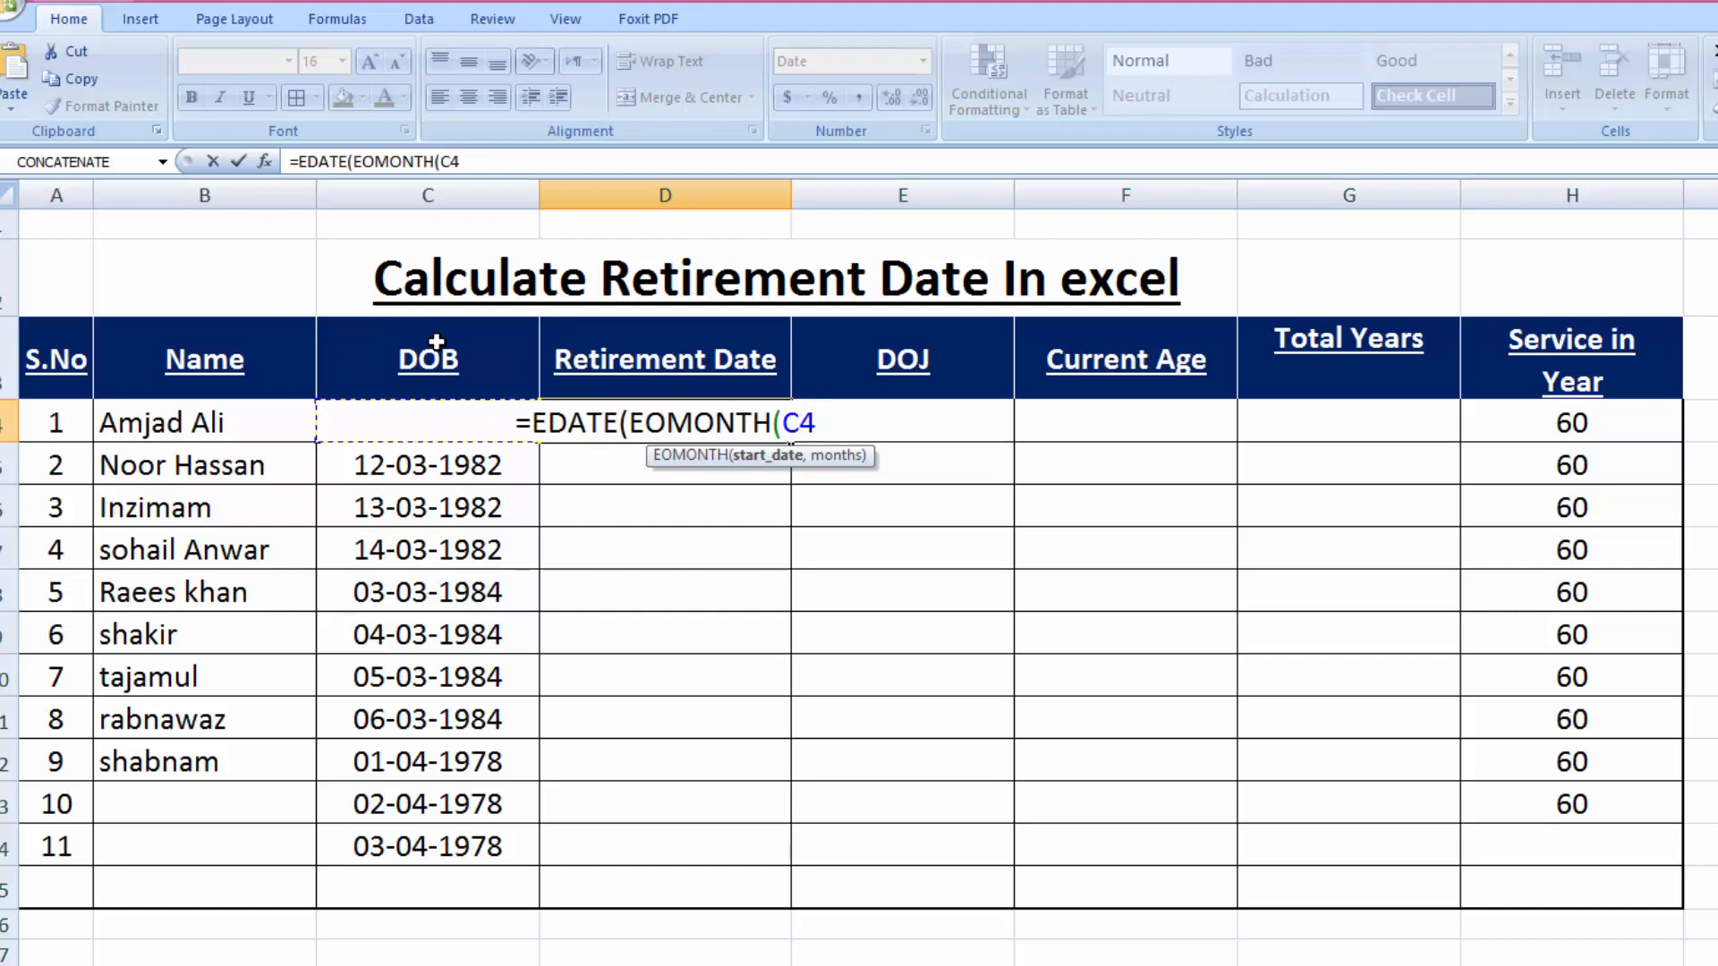
{"action": "type", "text": ","}
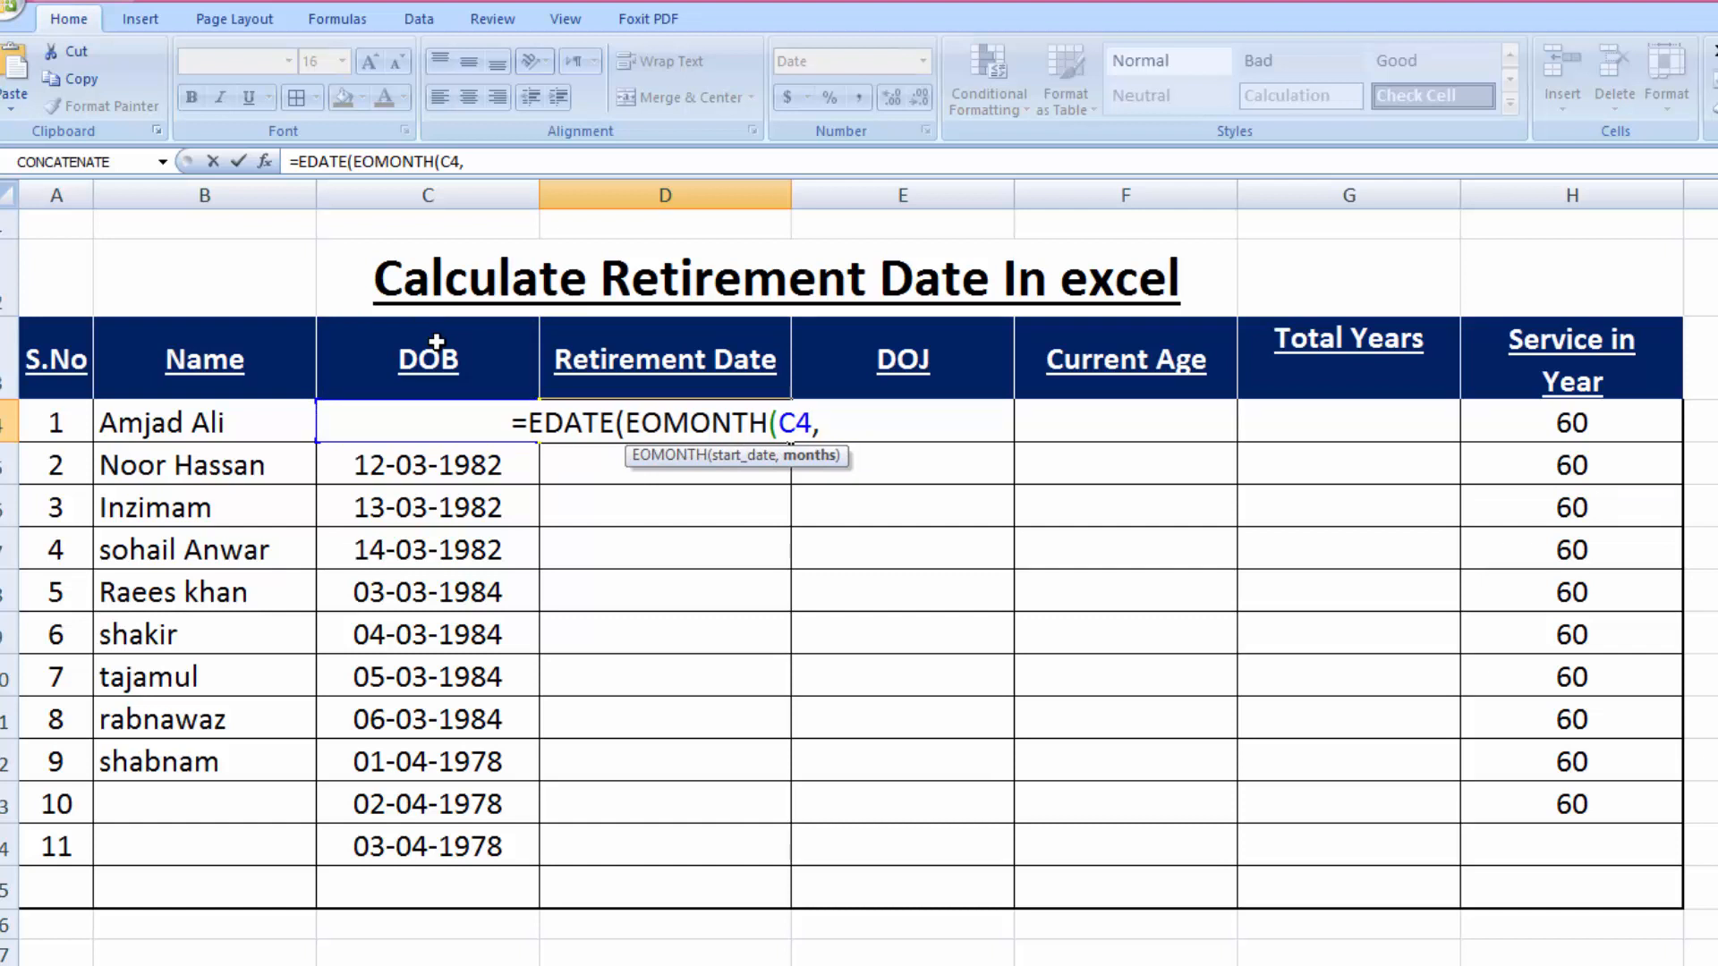
Complete the D4 formula with H4*12 as the EOMONTH months and 1 as the EDATE months
{"action": "left_click", "coordinate": [1555, 416]}
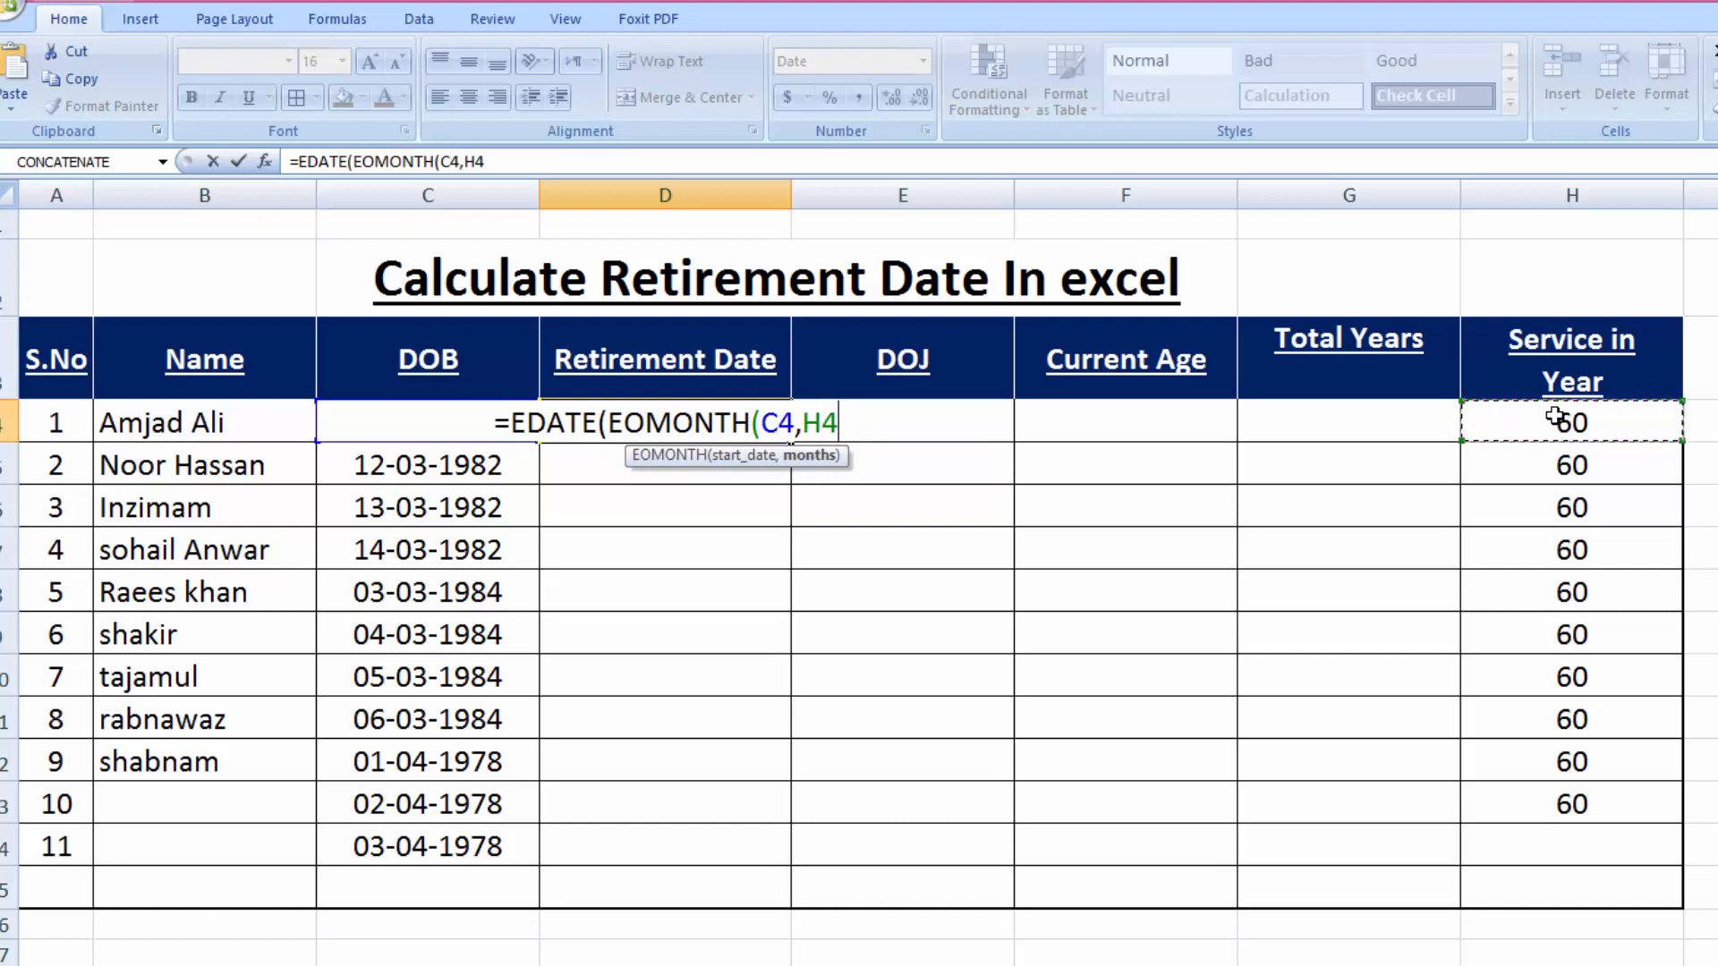
{"action": "type", "text": ","}
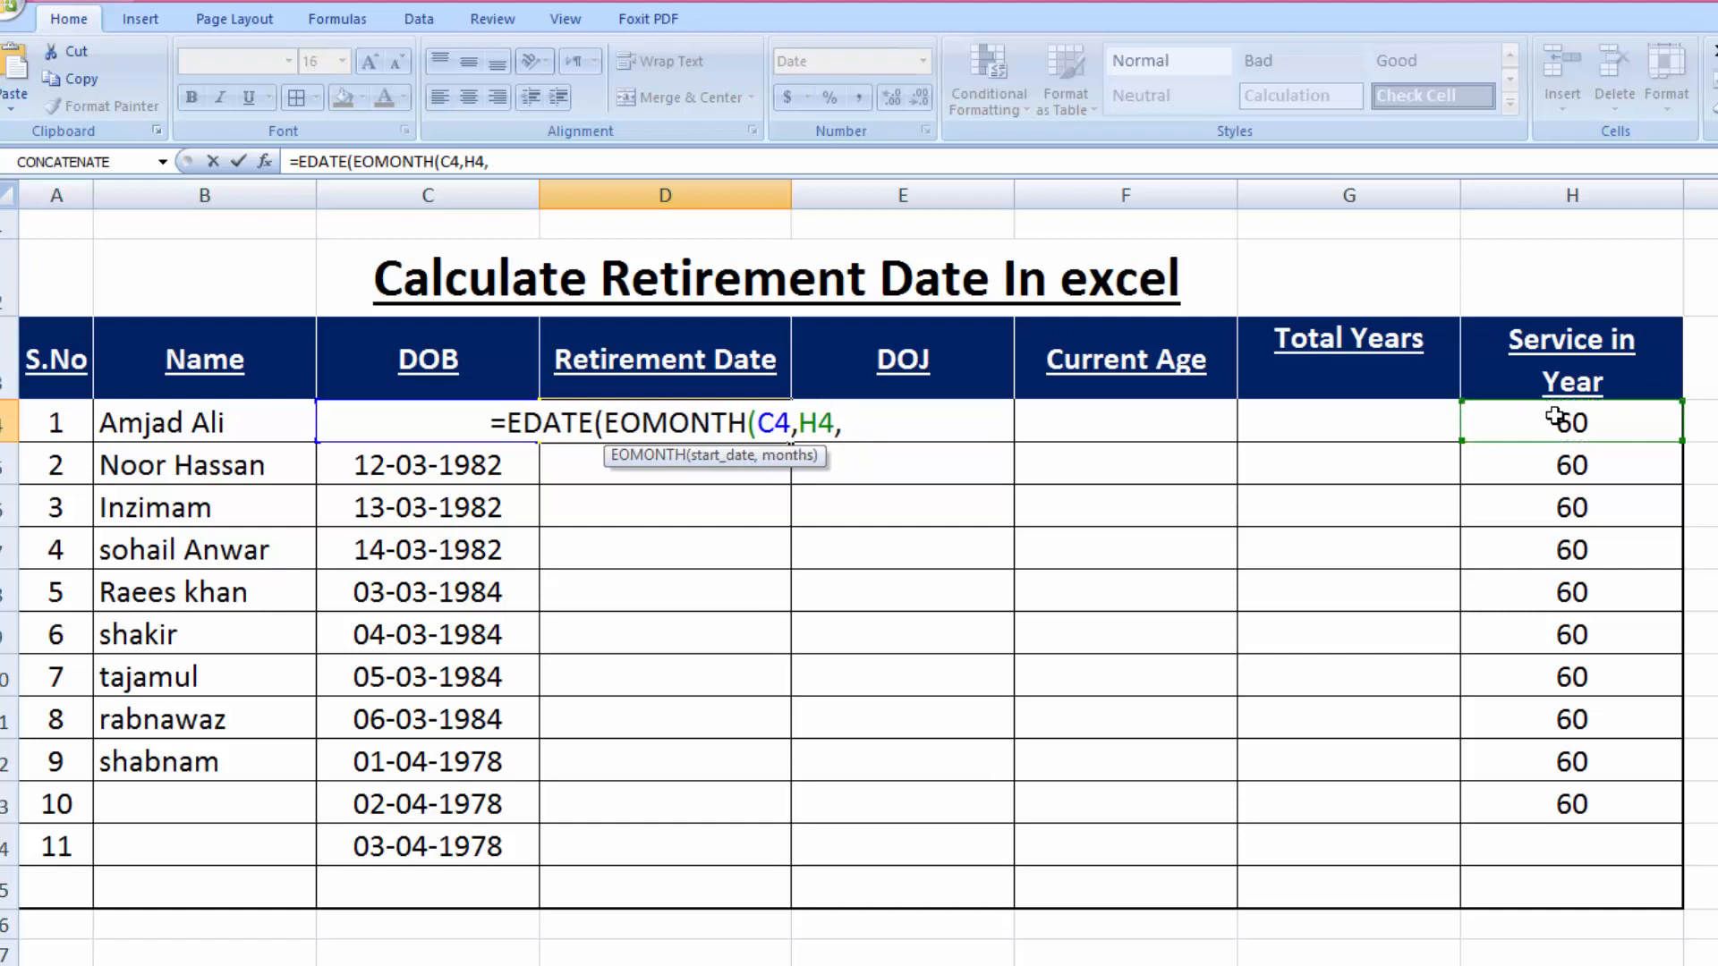
{"action": "key", "text": "BackSpace"}
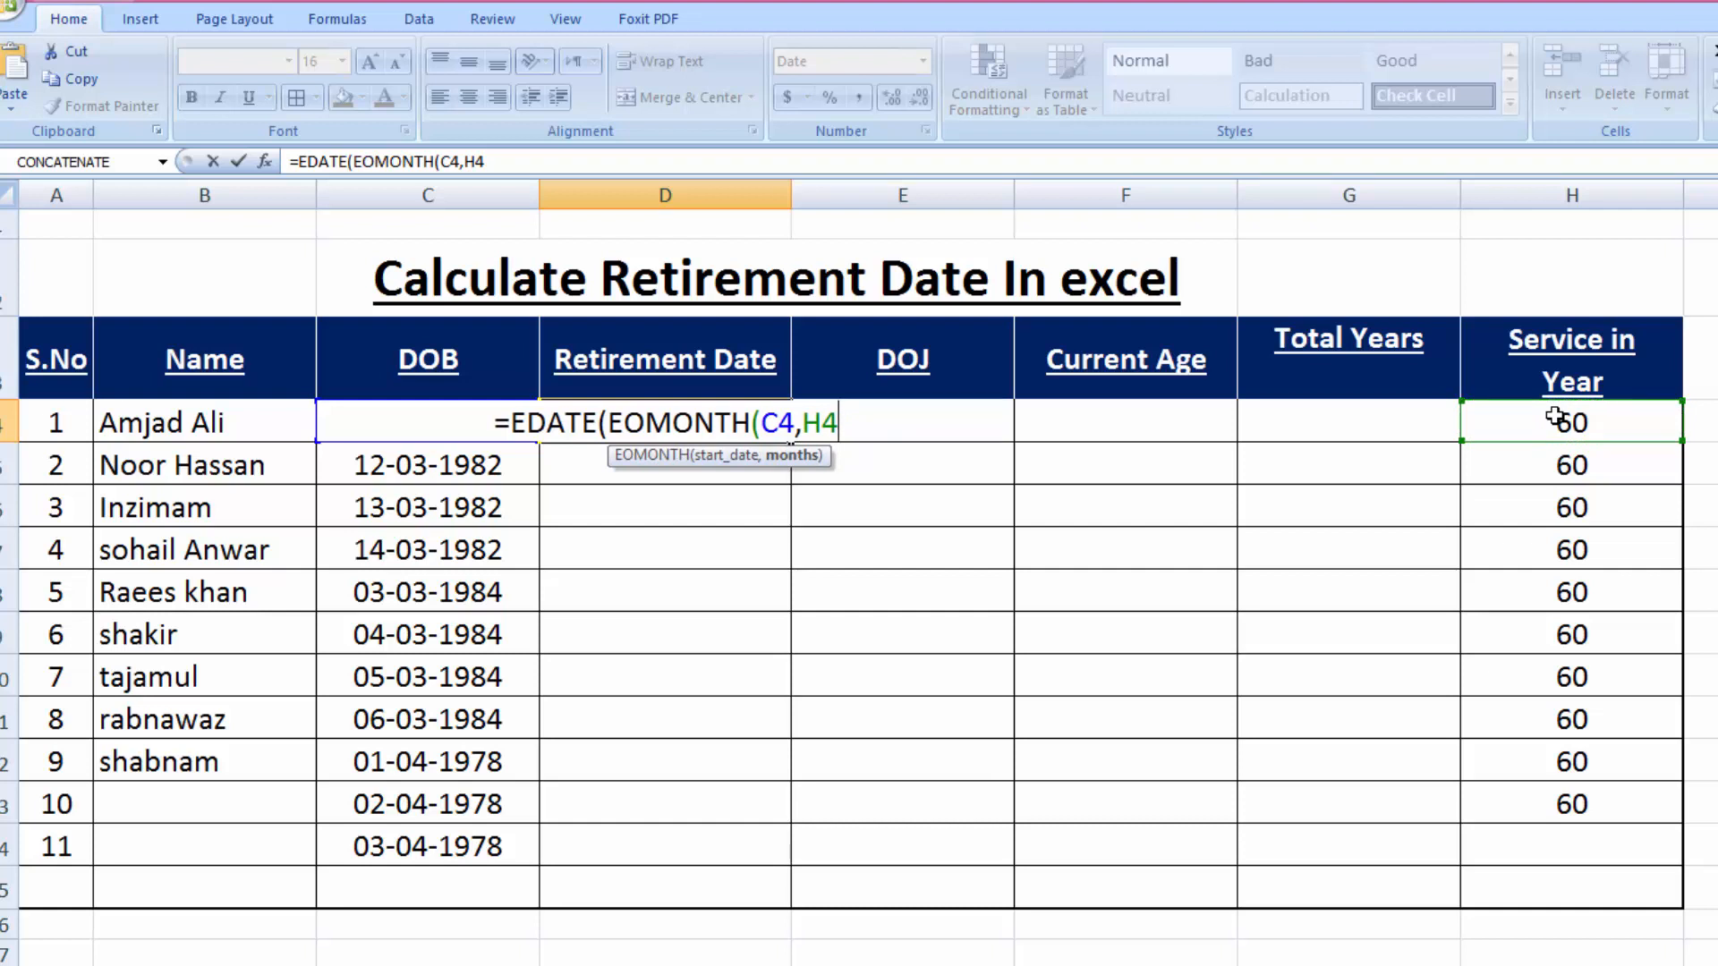
{"action": "type", "text": "*12"}
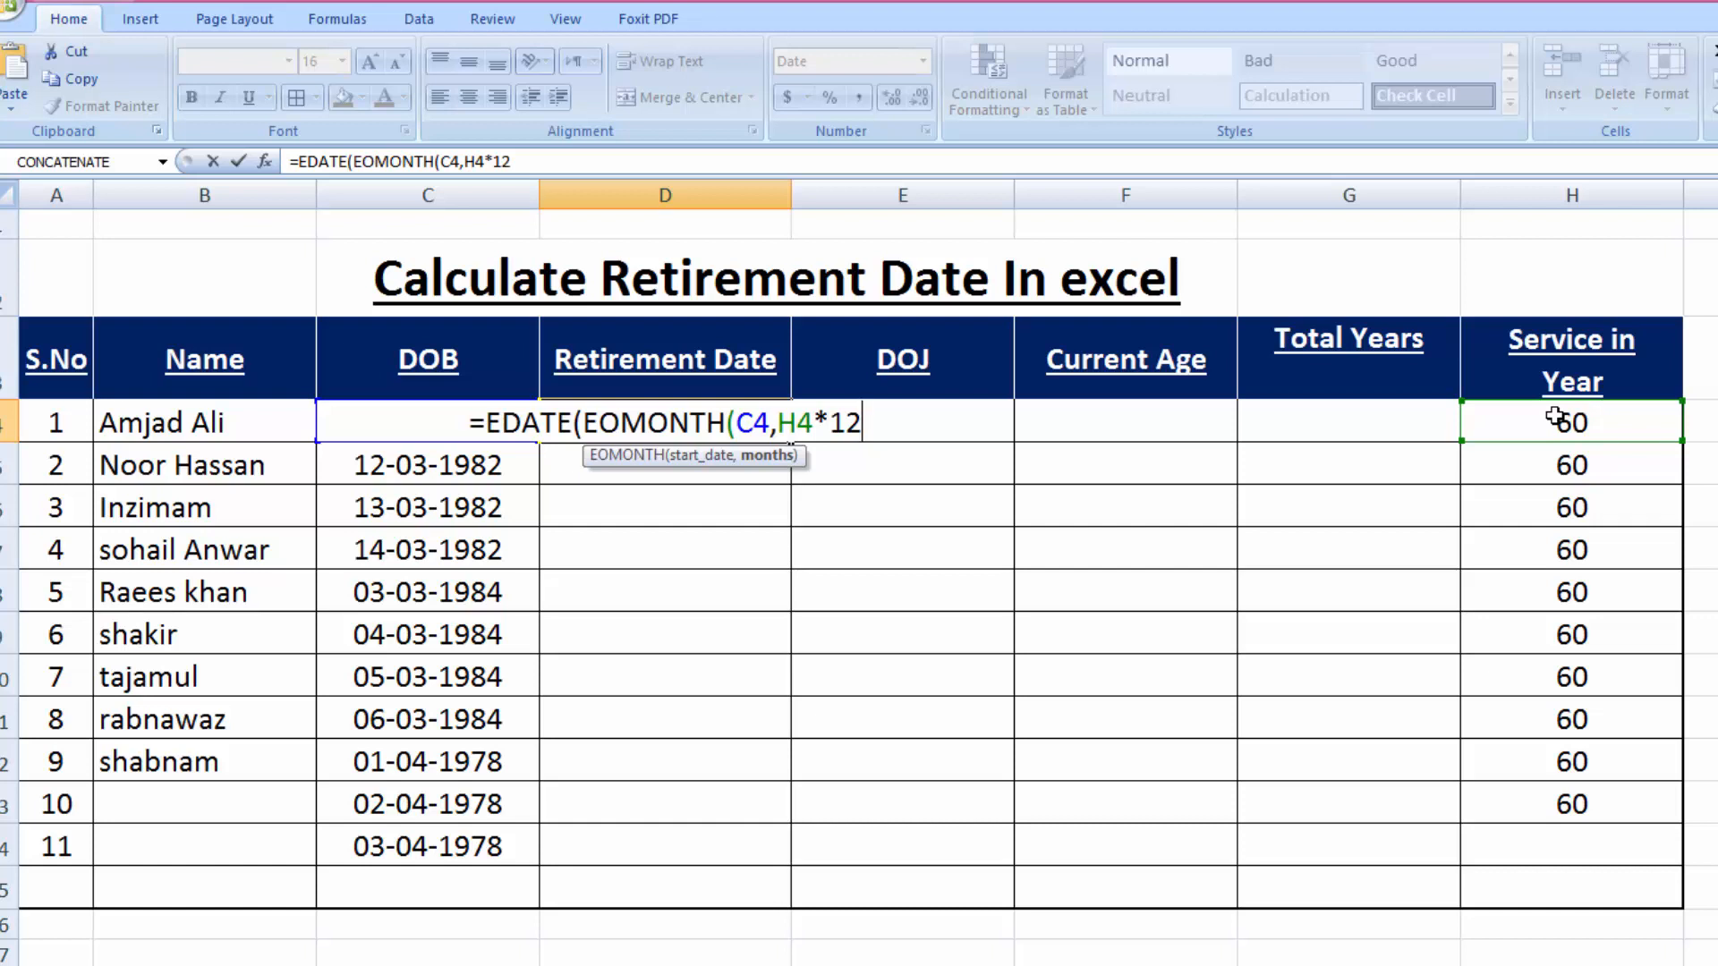
{"action": "type", "text": ")"}
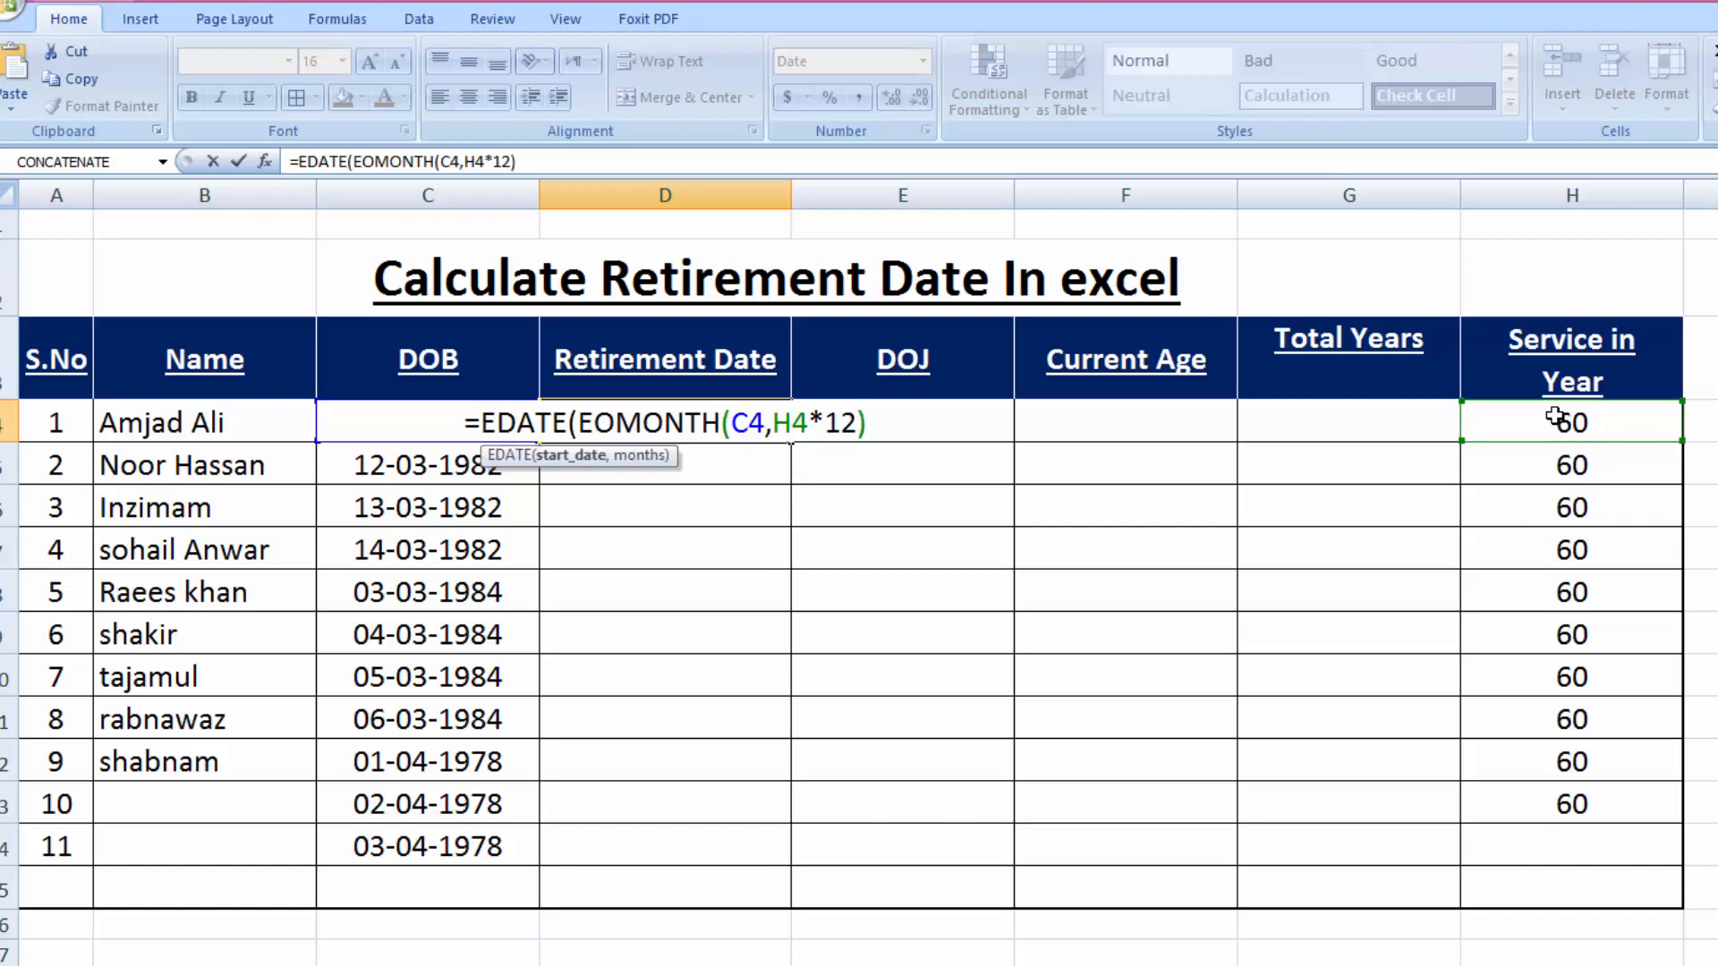
{"action": "type", "text": ","}
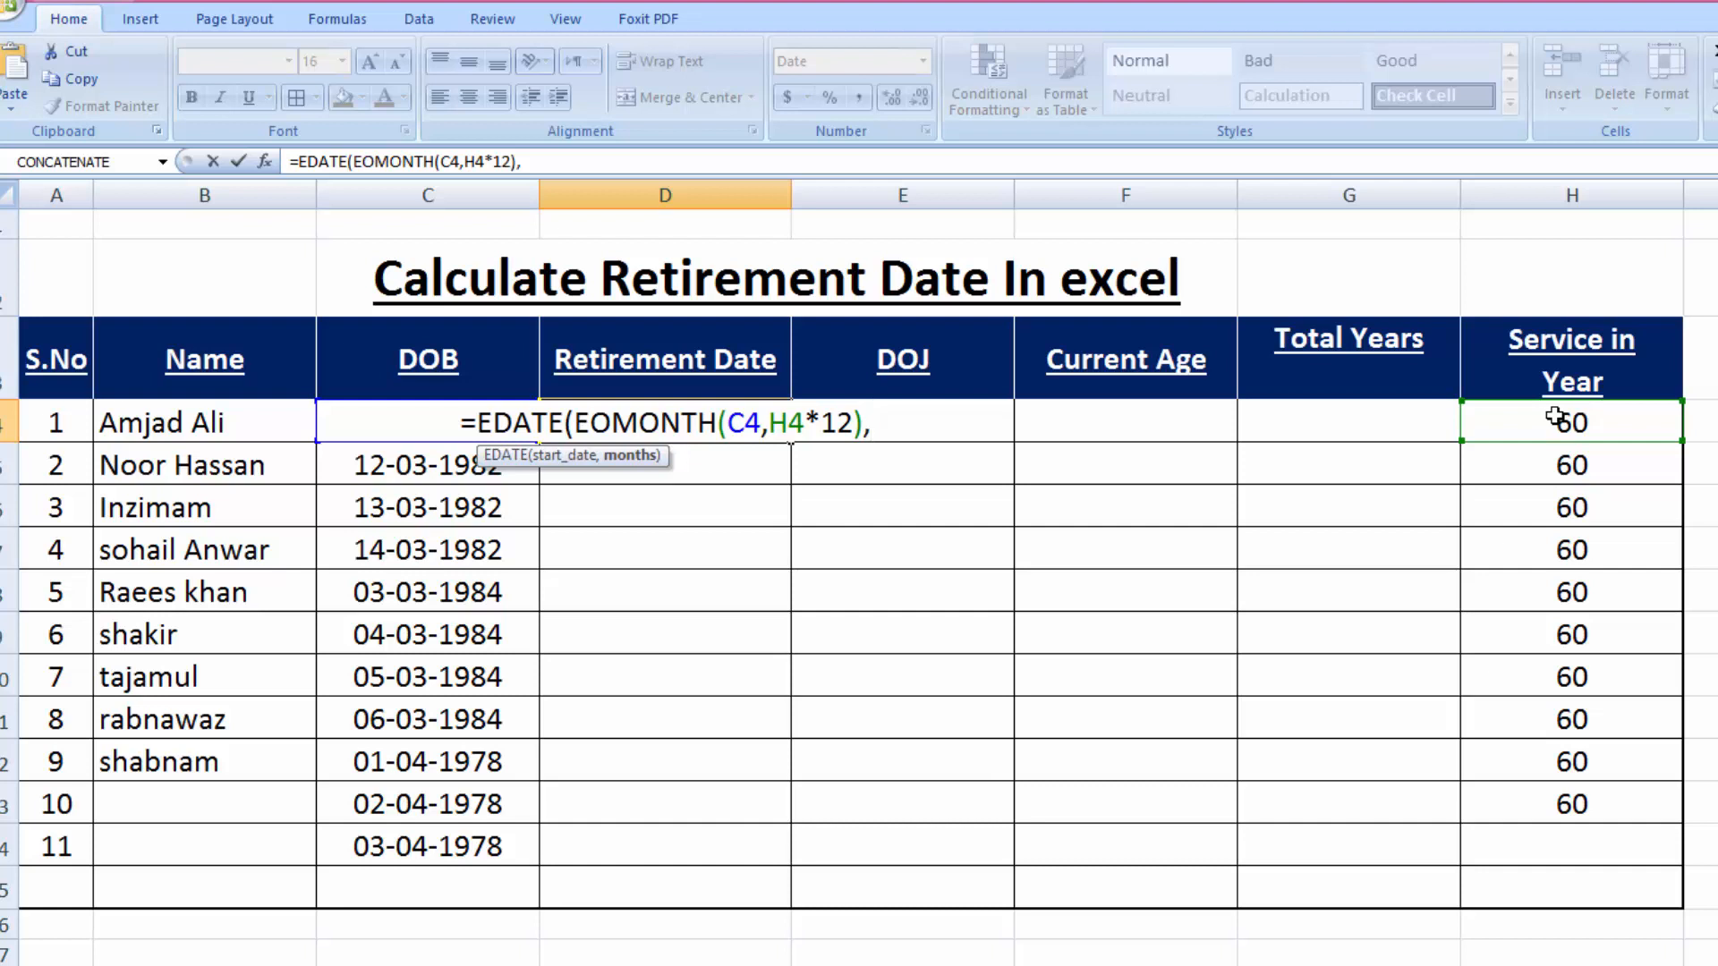
{"action": "type", "text": "1"}
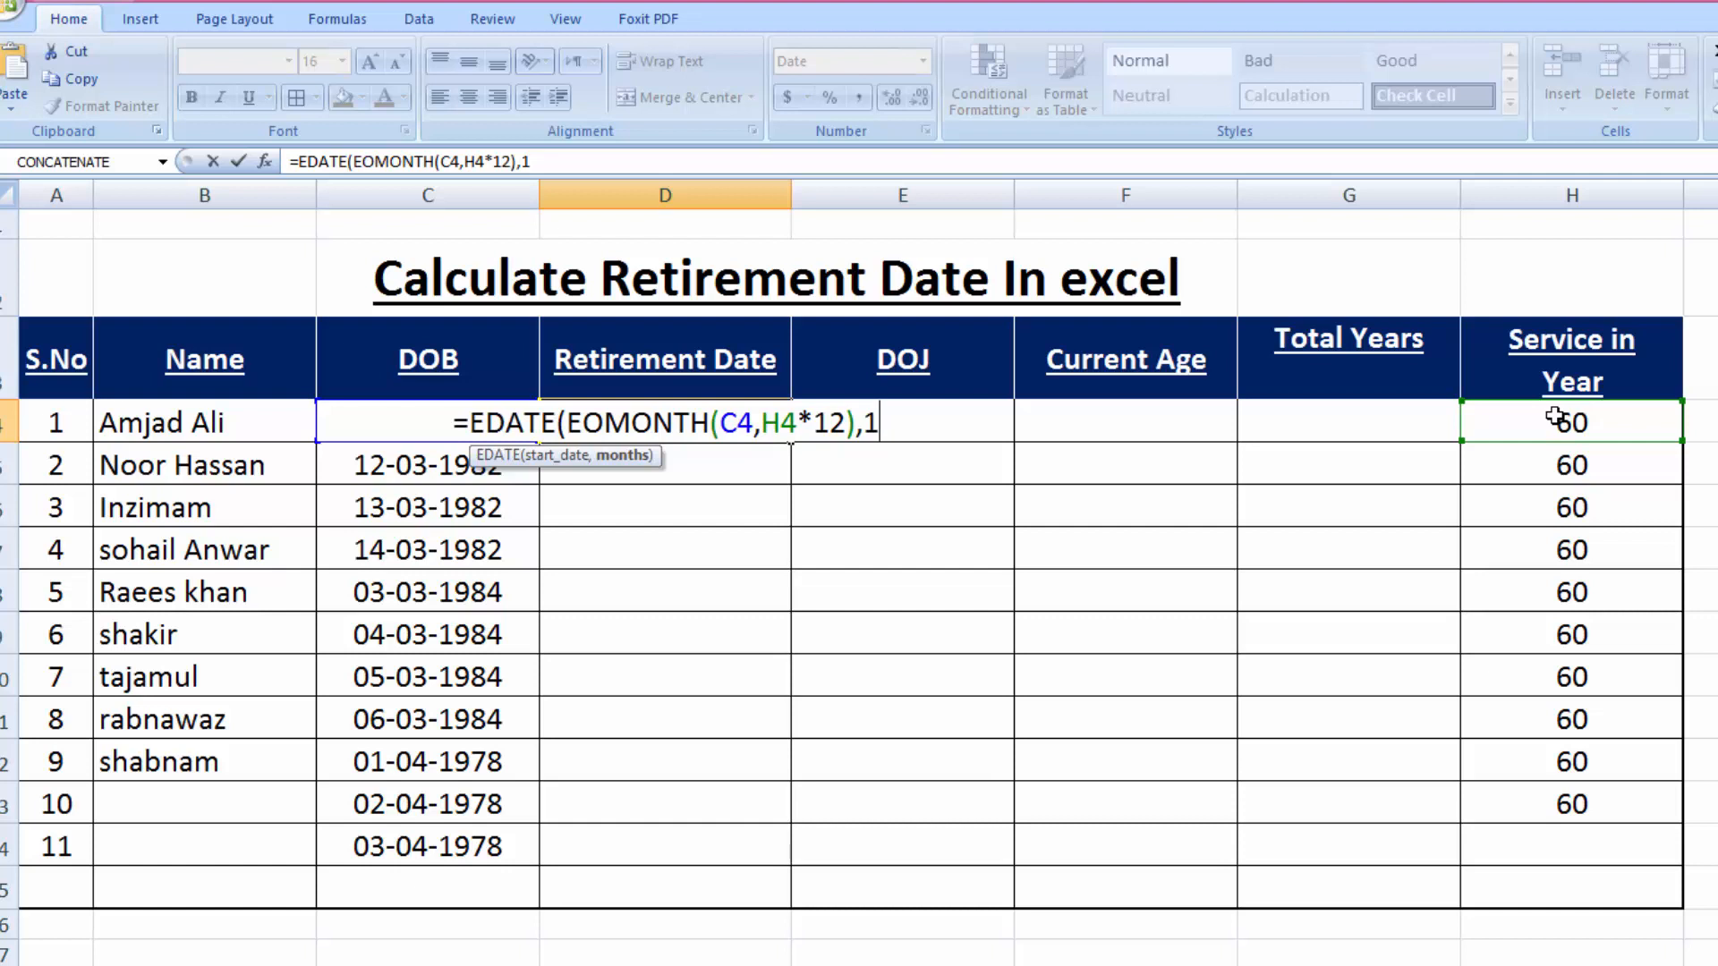
{"action": "type", "text": ")"}
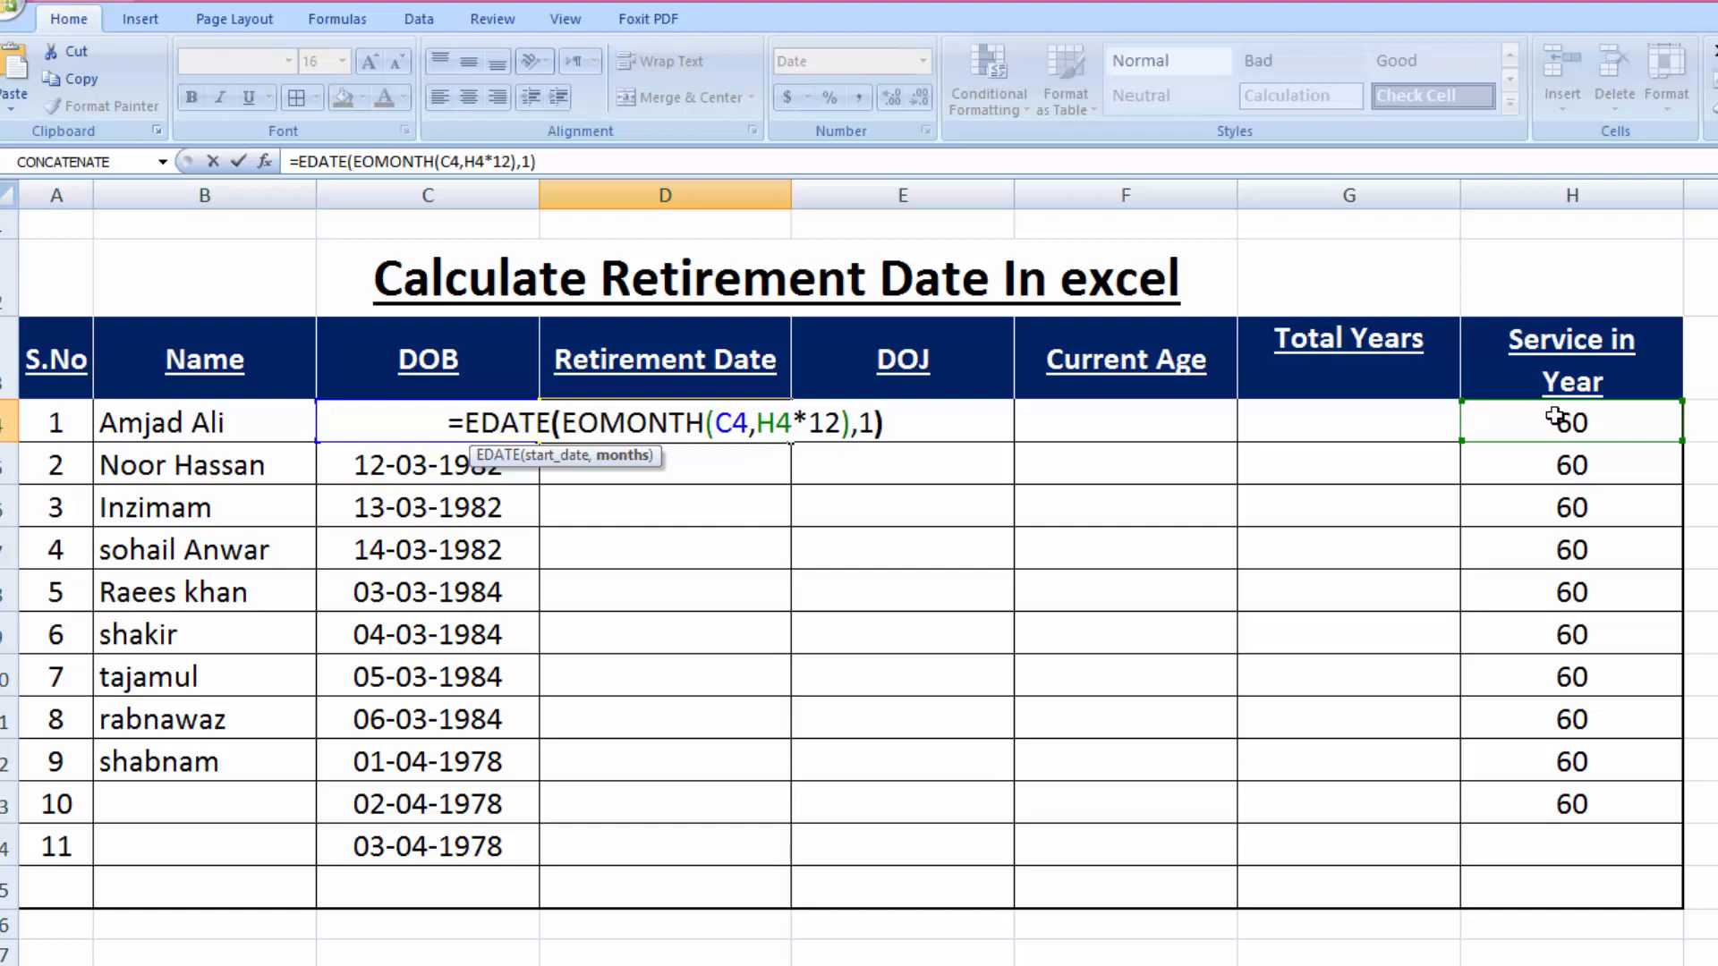
{"action": "key", "text": "Return"}
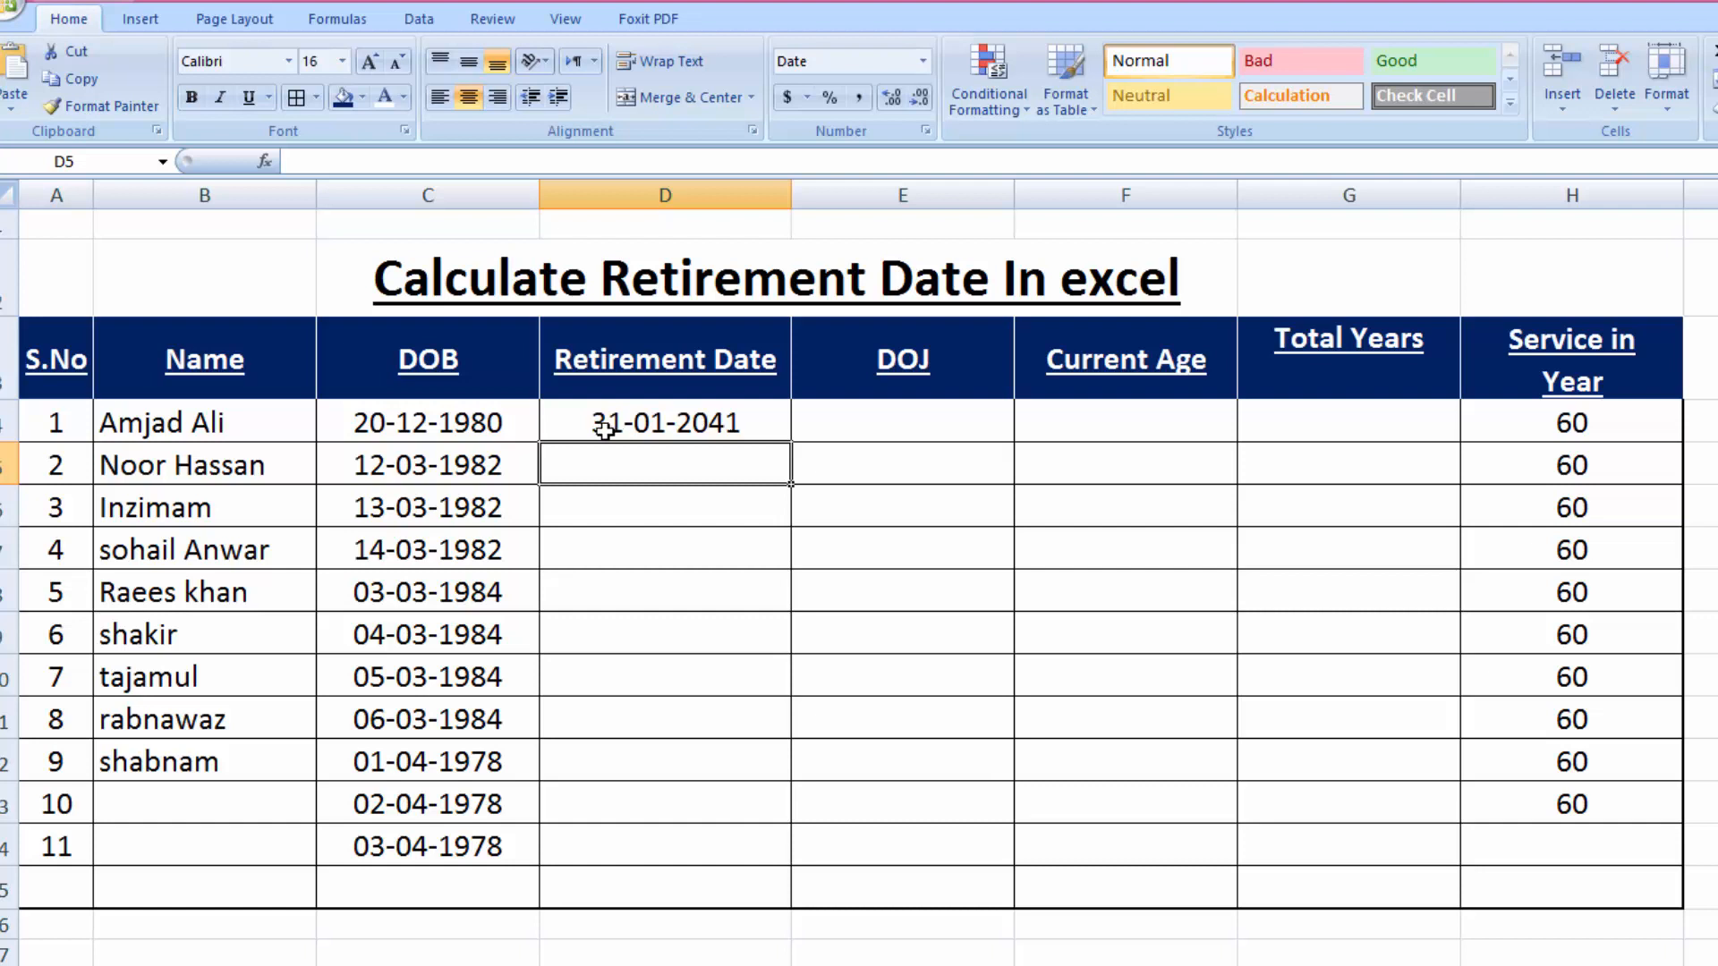
Examine the arguments of the retirement date formula in D4
{"action": "left_click", "coordinate": [649, 425]}
{"action": "double_click", "coordinate": [648, 425]}
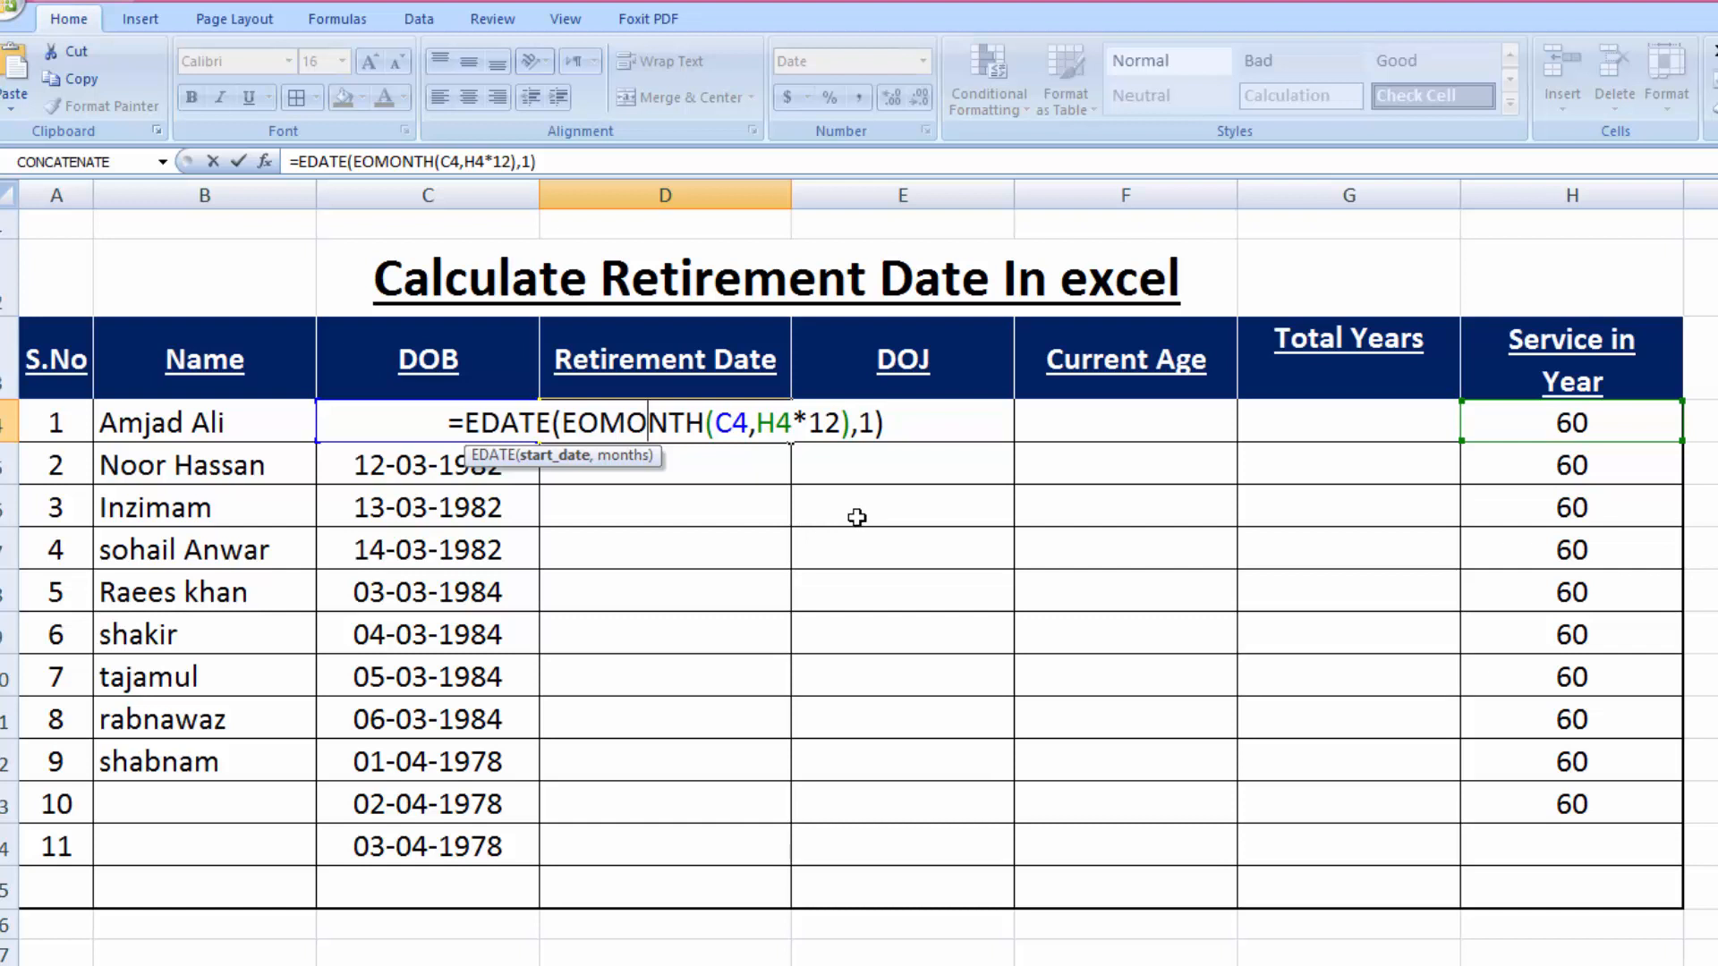
{"action": "left_click", "coordinate": [901, 430]}
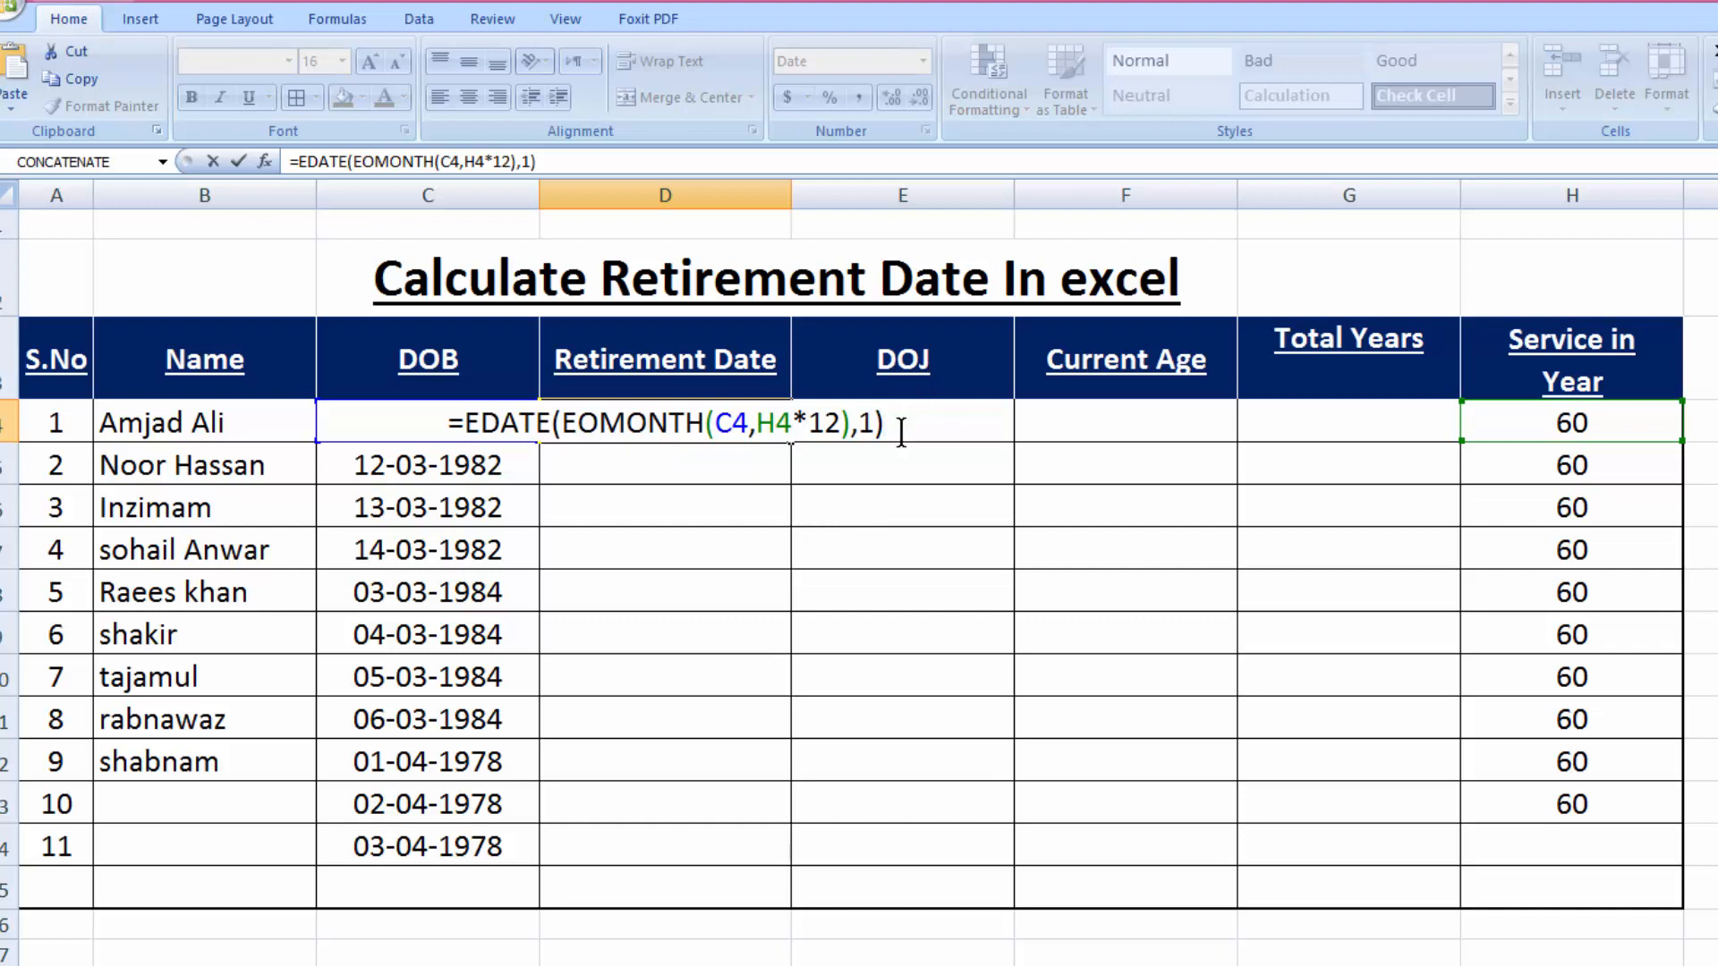
{"action": "key", "text": "Return"}
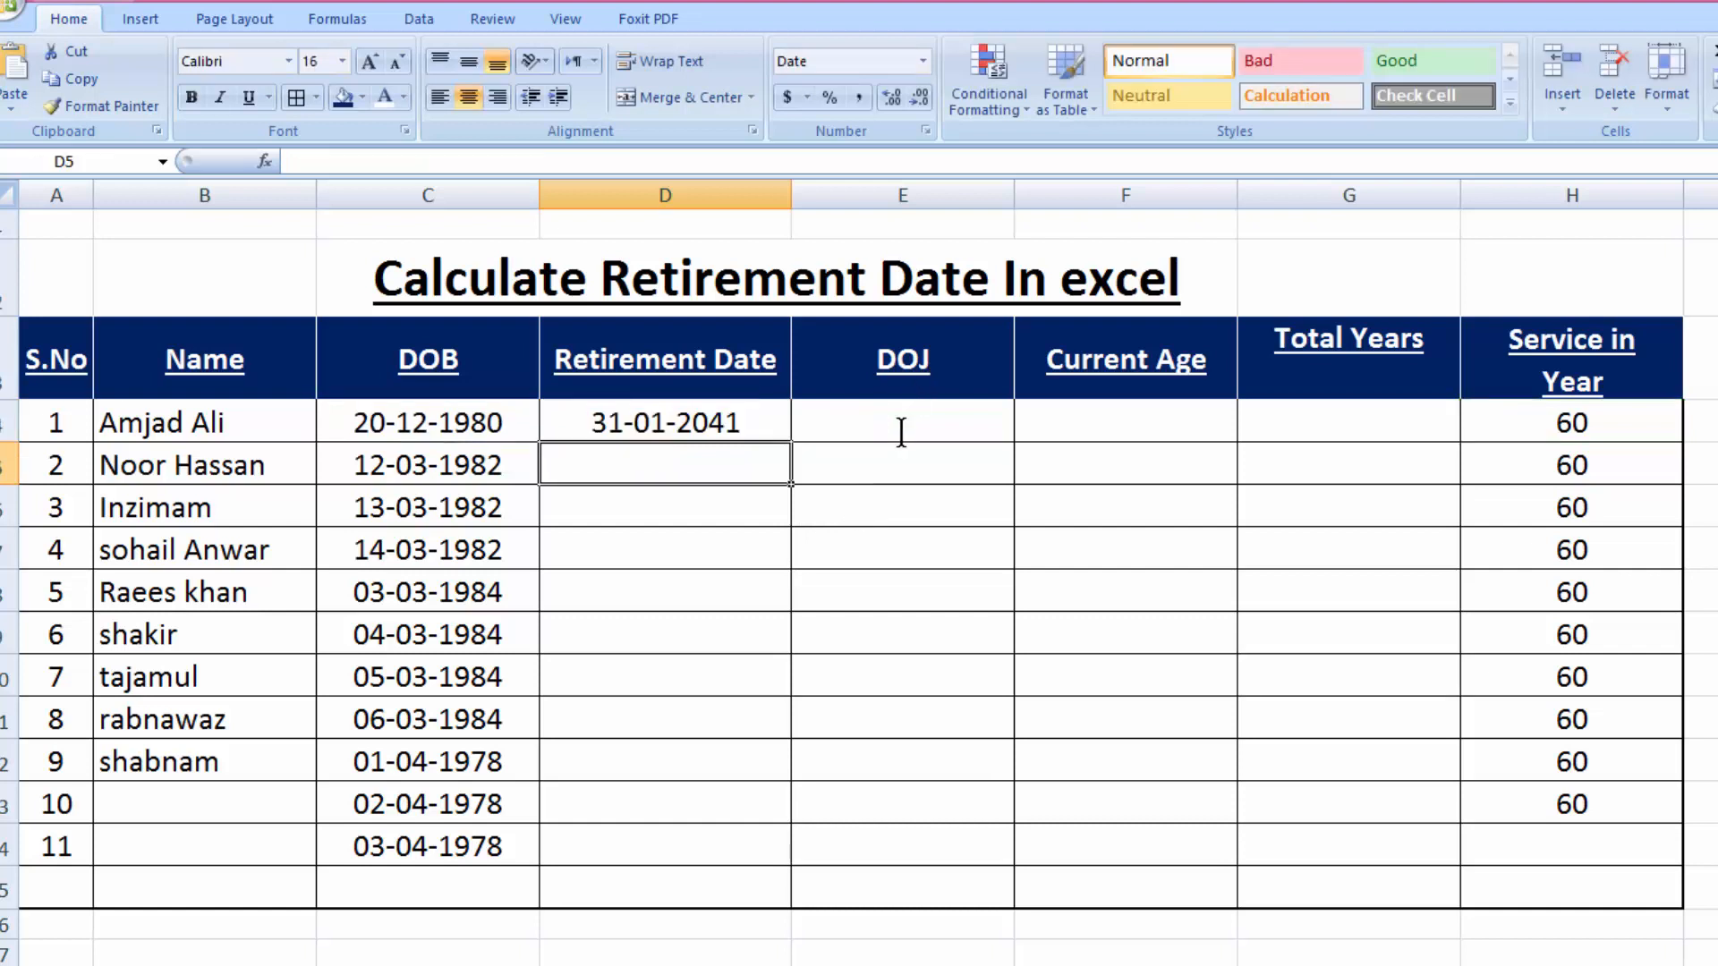
Change the EDATE months argument in the D4 formula to 0
{"action": "left_click", "coordinate": [746, 414]}
{"action": "double_click", "coordinate": [746, 414]}
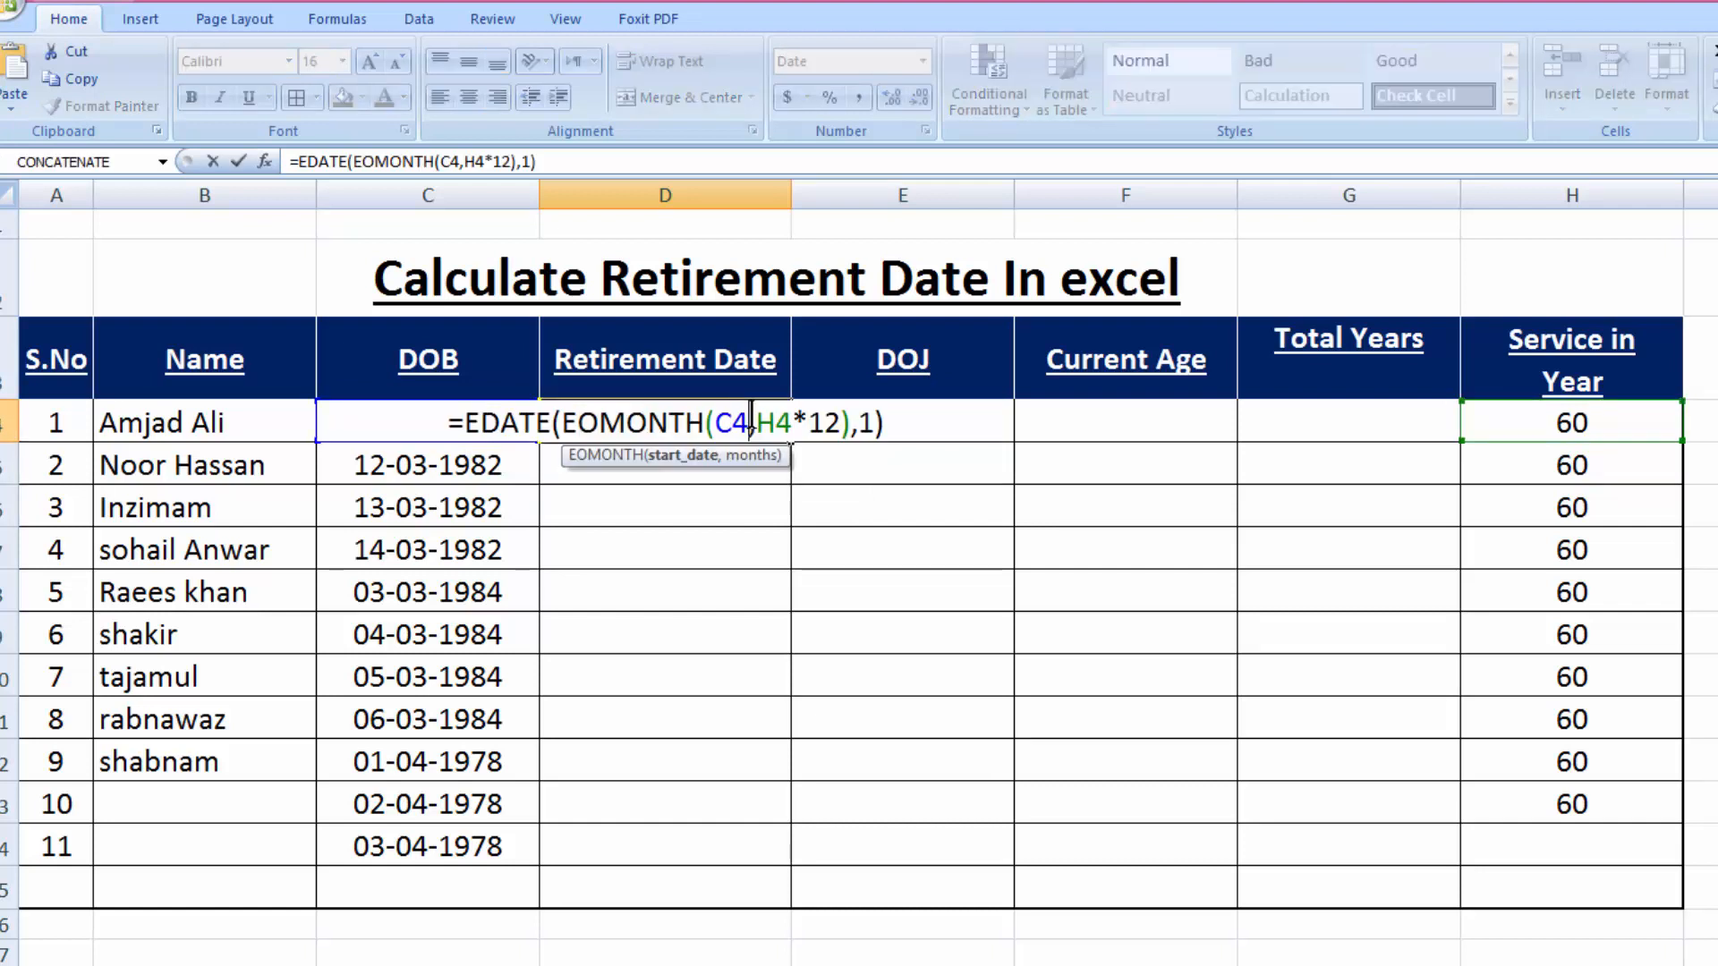
{"action": "left_click", "coordinate": [873, 420]}
{"action": "key", "text": "BackSpace"}
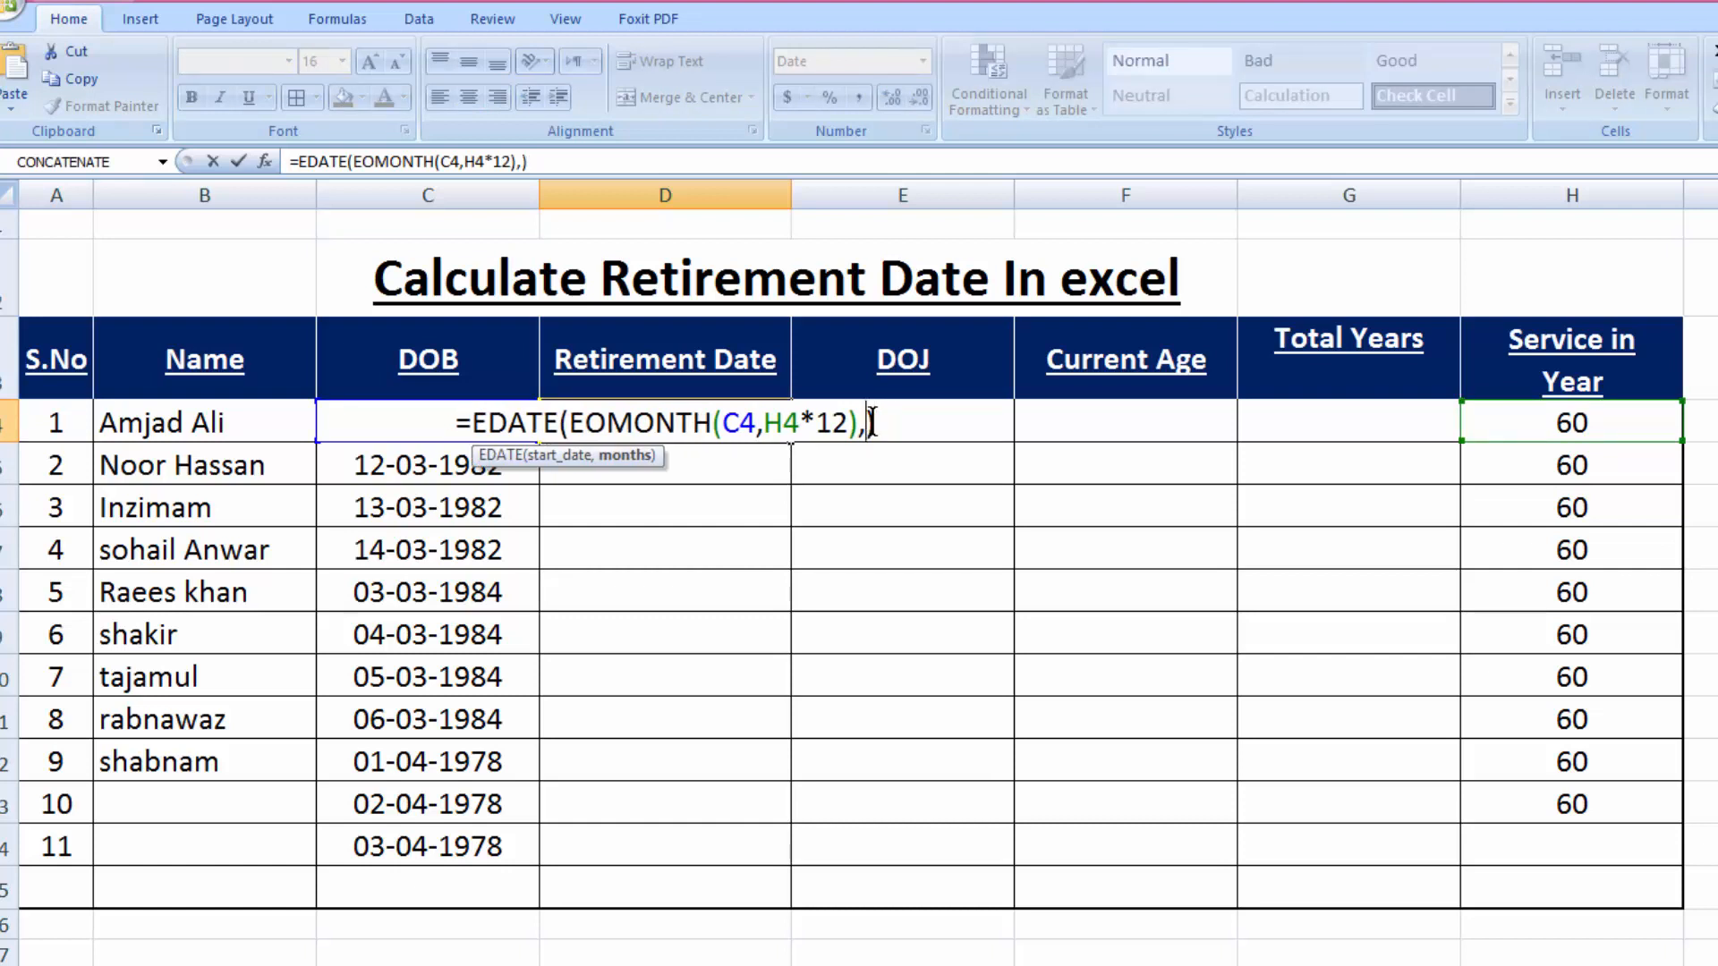
{"action": "type", "text": "0"}
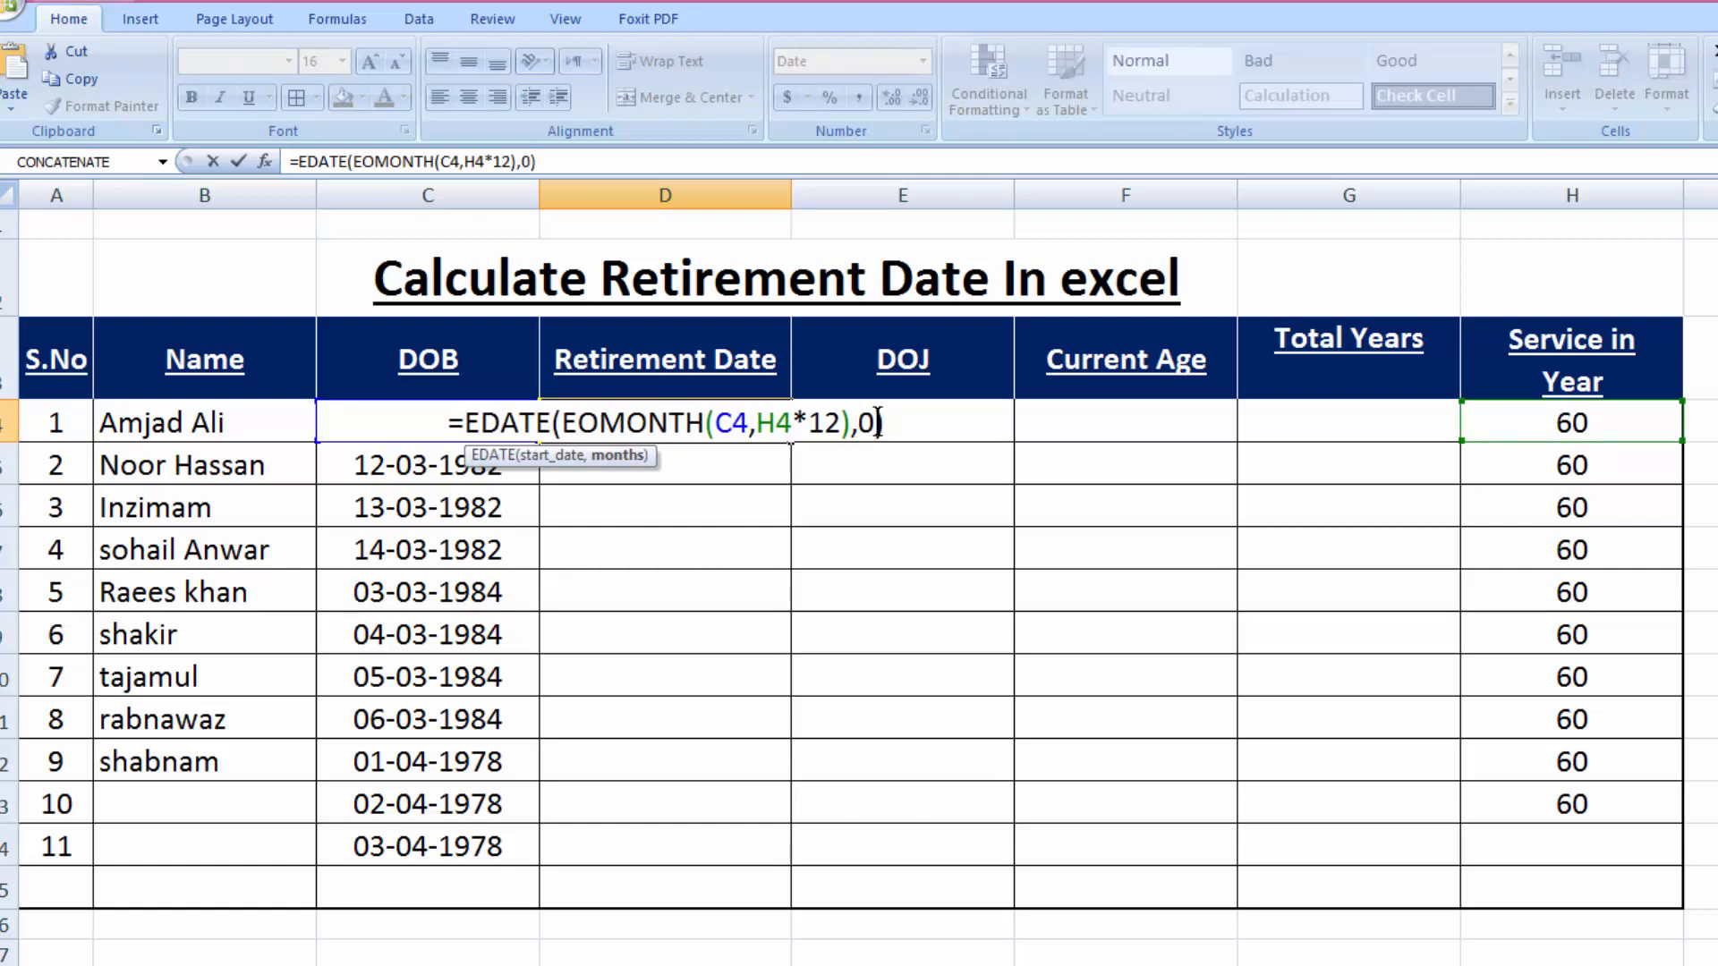
{"action": "key", "text": "Return"}
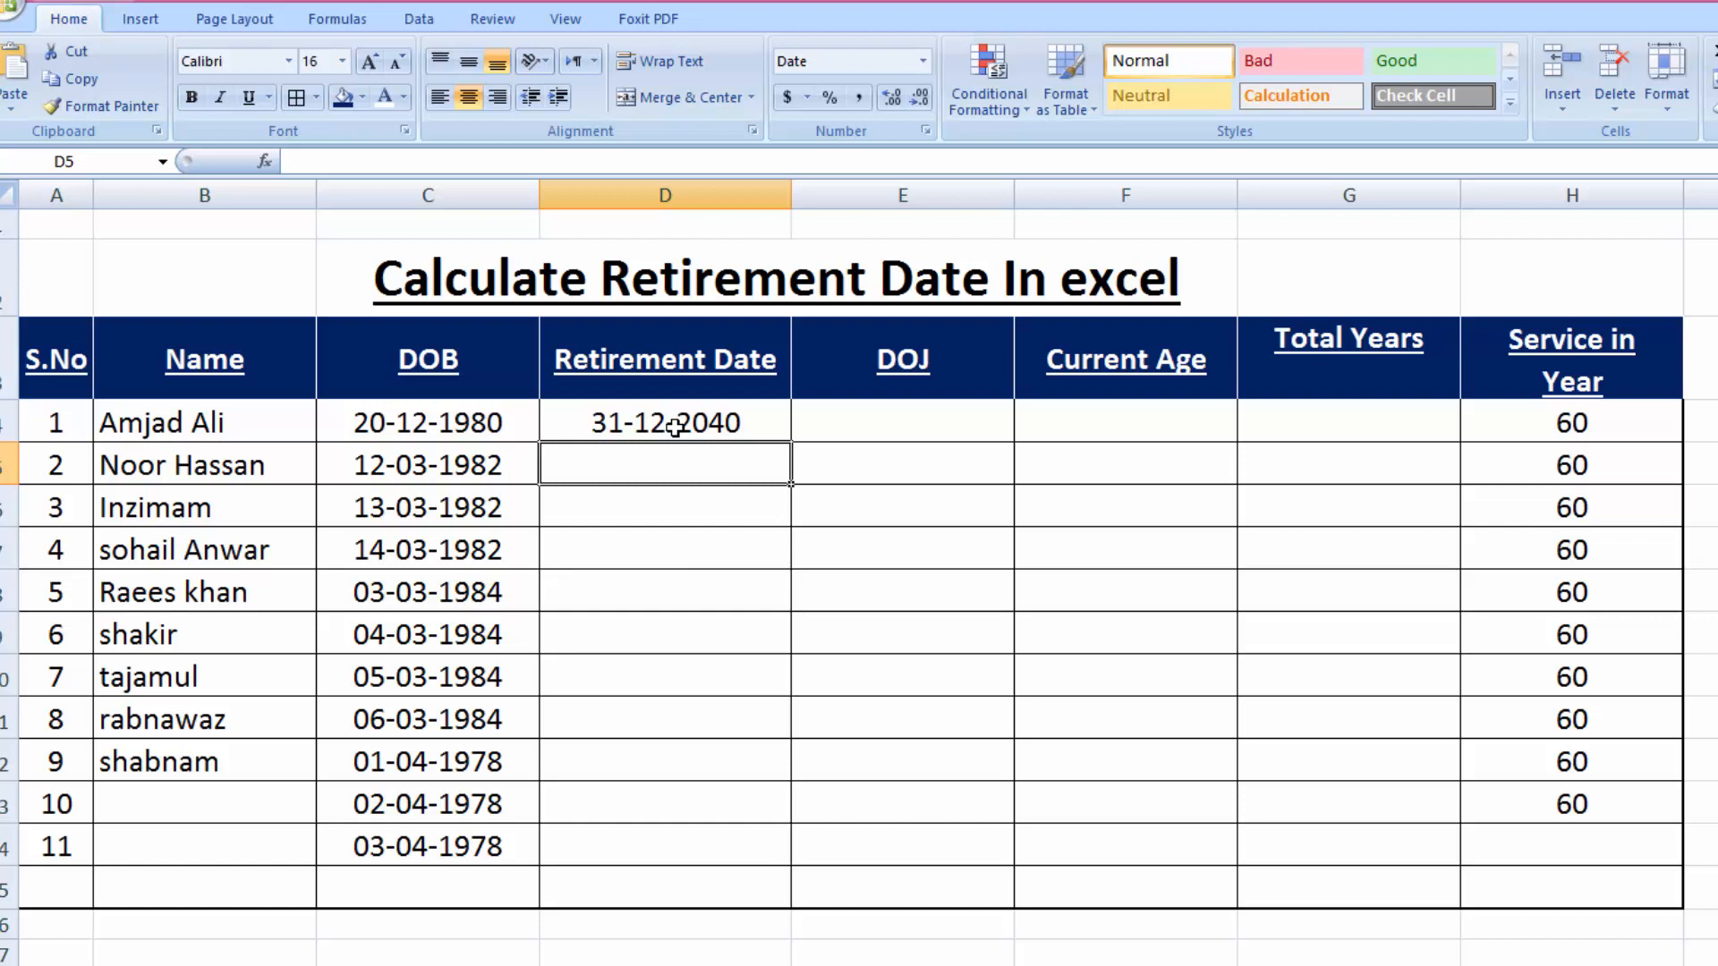
Try -1 as the EDATE months argument in the D4 formula
{"action": "double_click", "coordinate": [675, 427]}
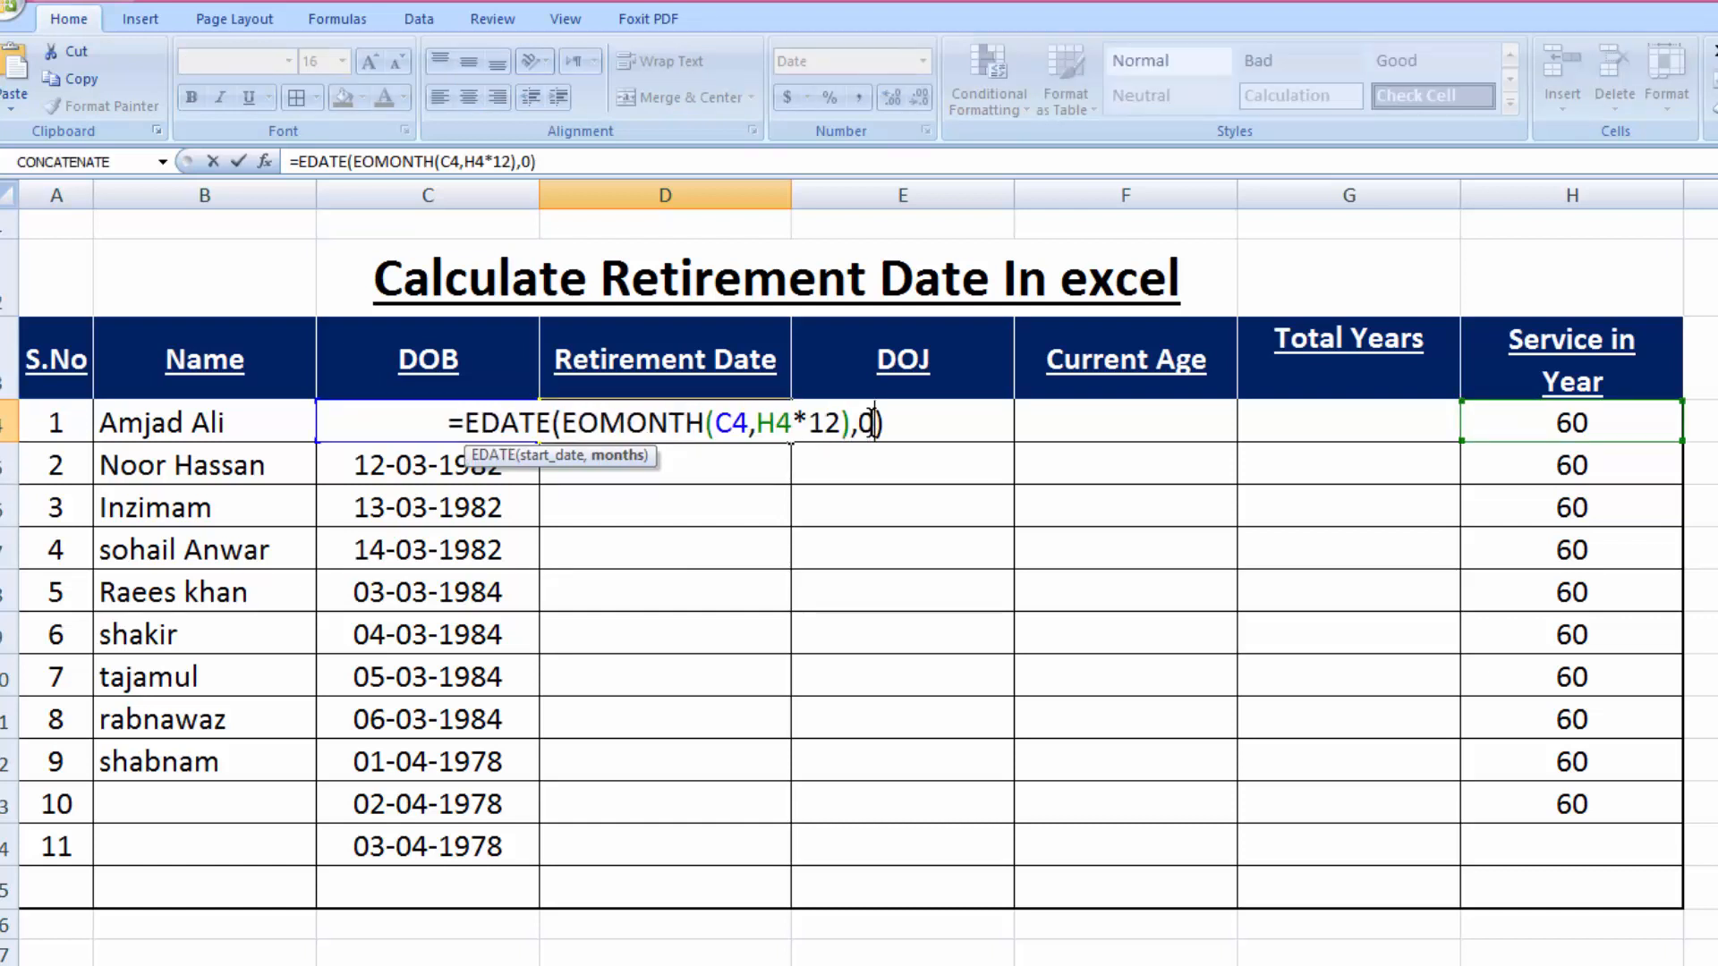
{"action": "key", "text": "BackSpace"}
{"action": "type", "text": "-1"}
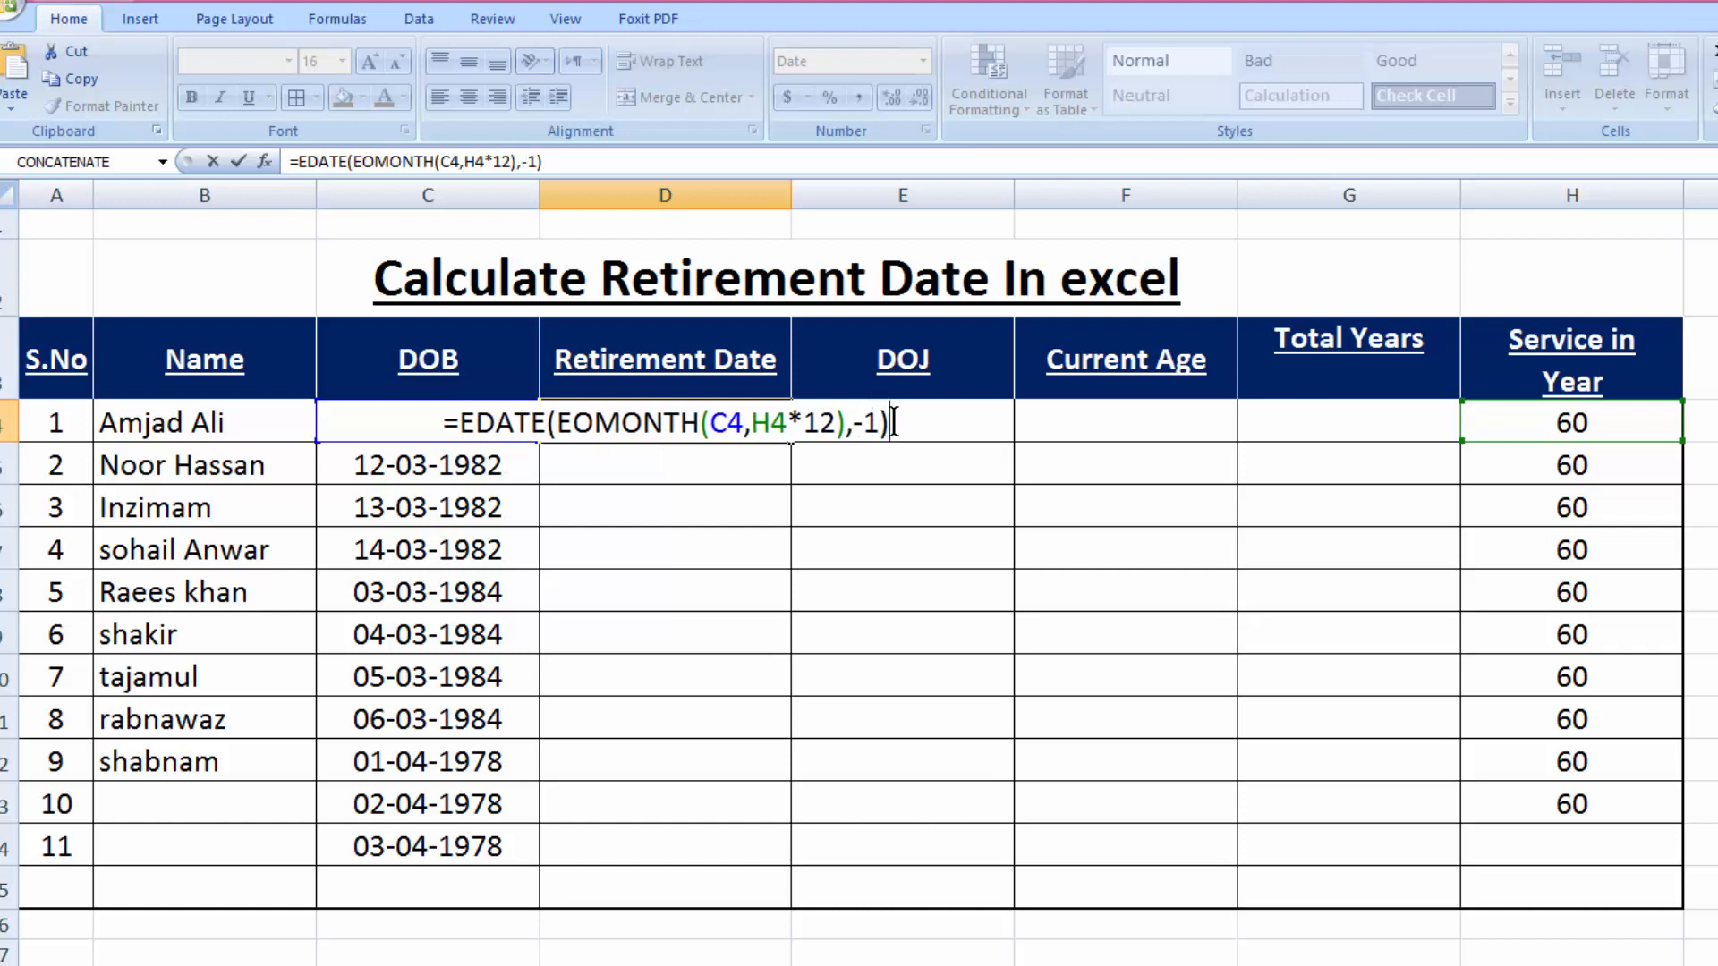
{"action": "key", "text": "Return"}
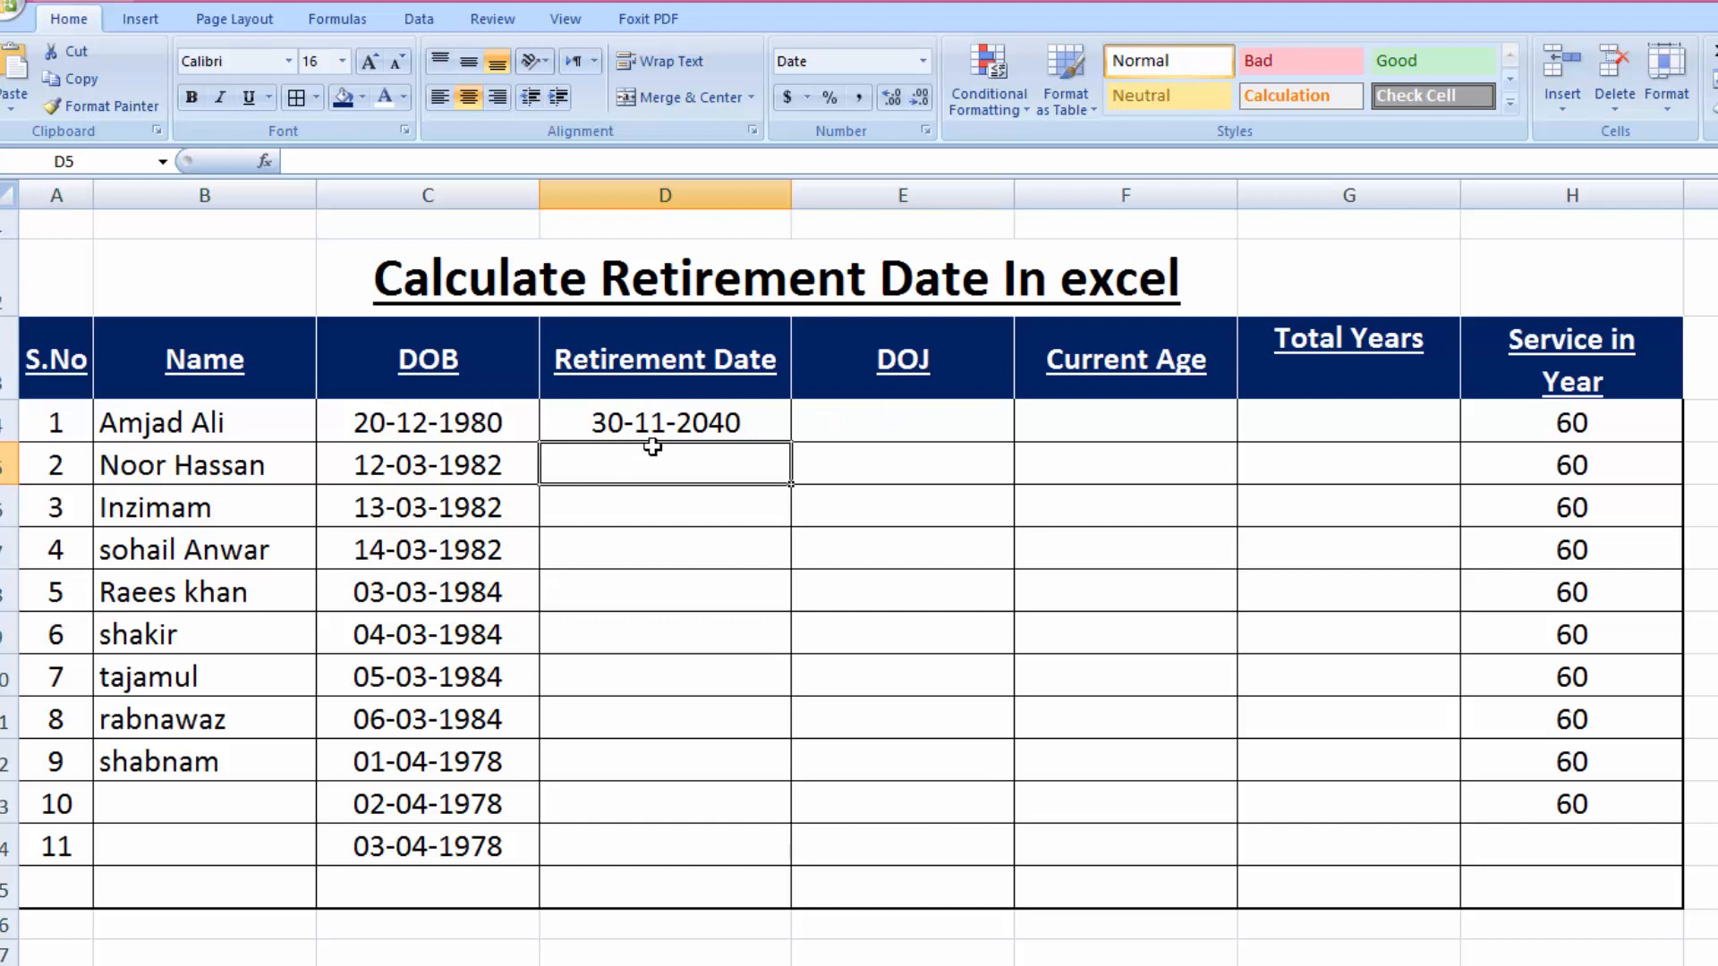
Set the EDATE months argument in D4 to 1 and fill the formula down the Retirement Date column to D14
{"action": "left_click", "coordinate": [720, 428]}
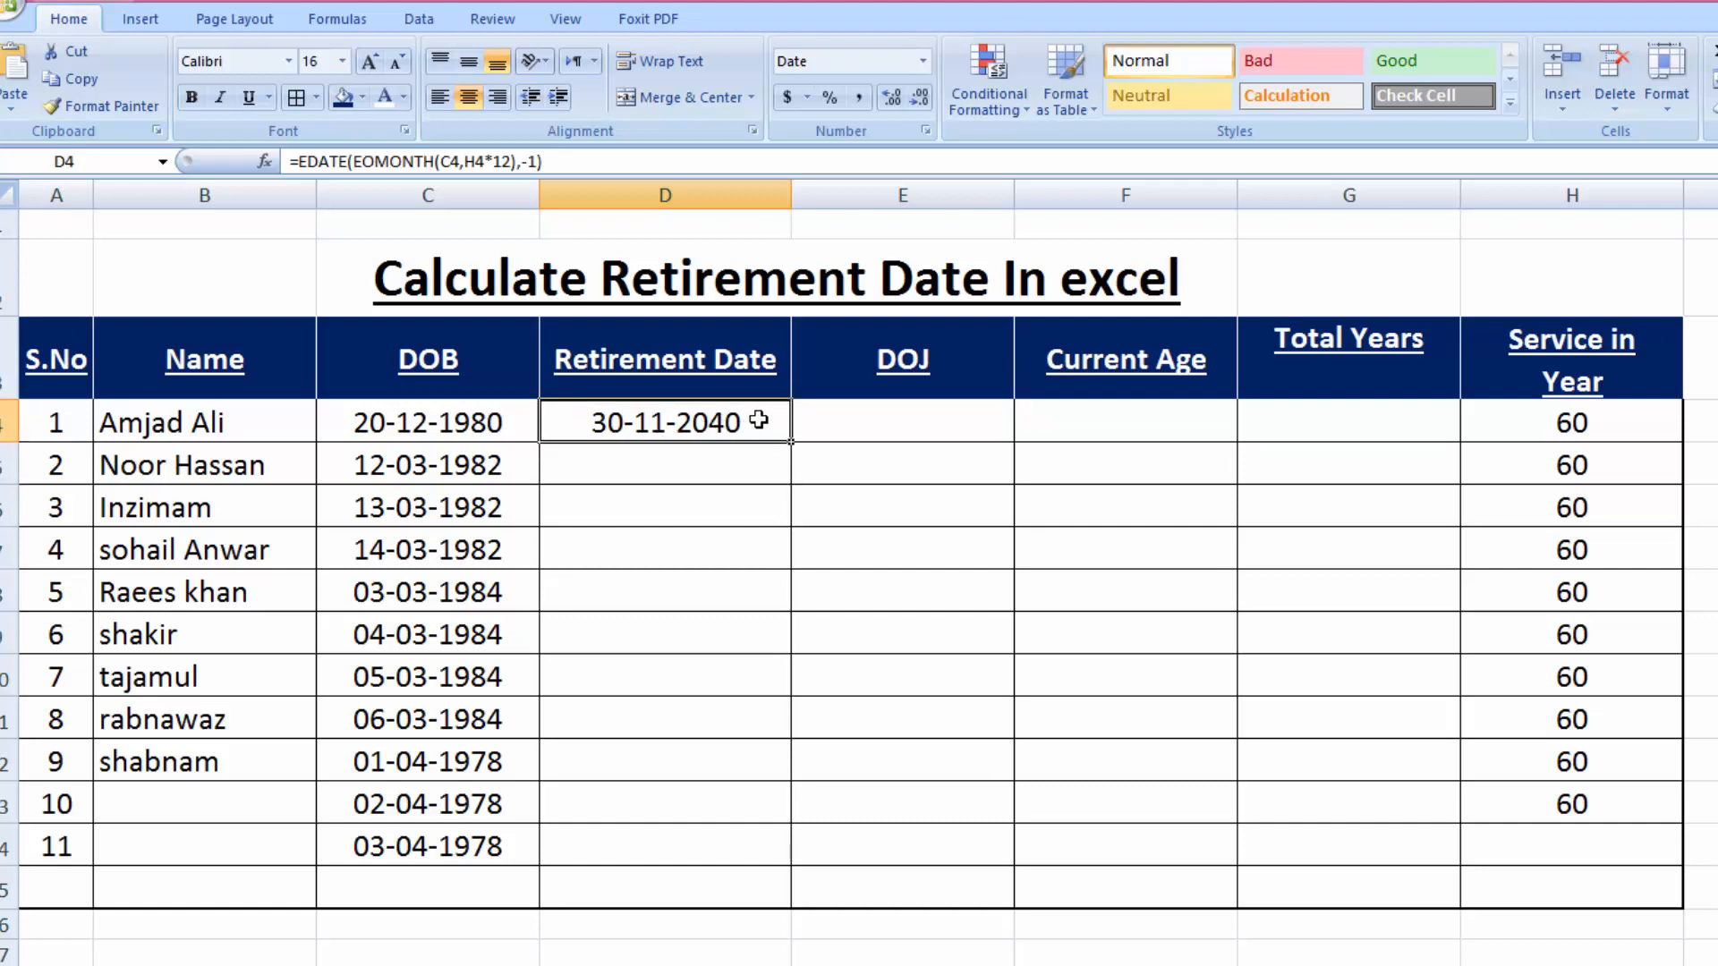
{"action": "double_click", "coordinate": [694, 433]}
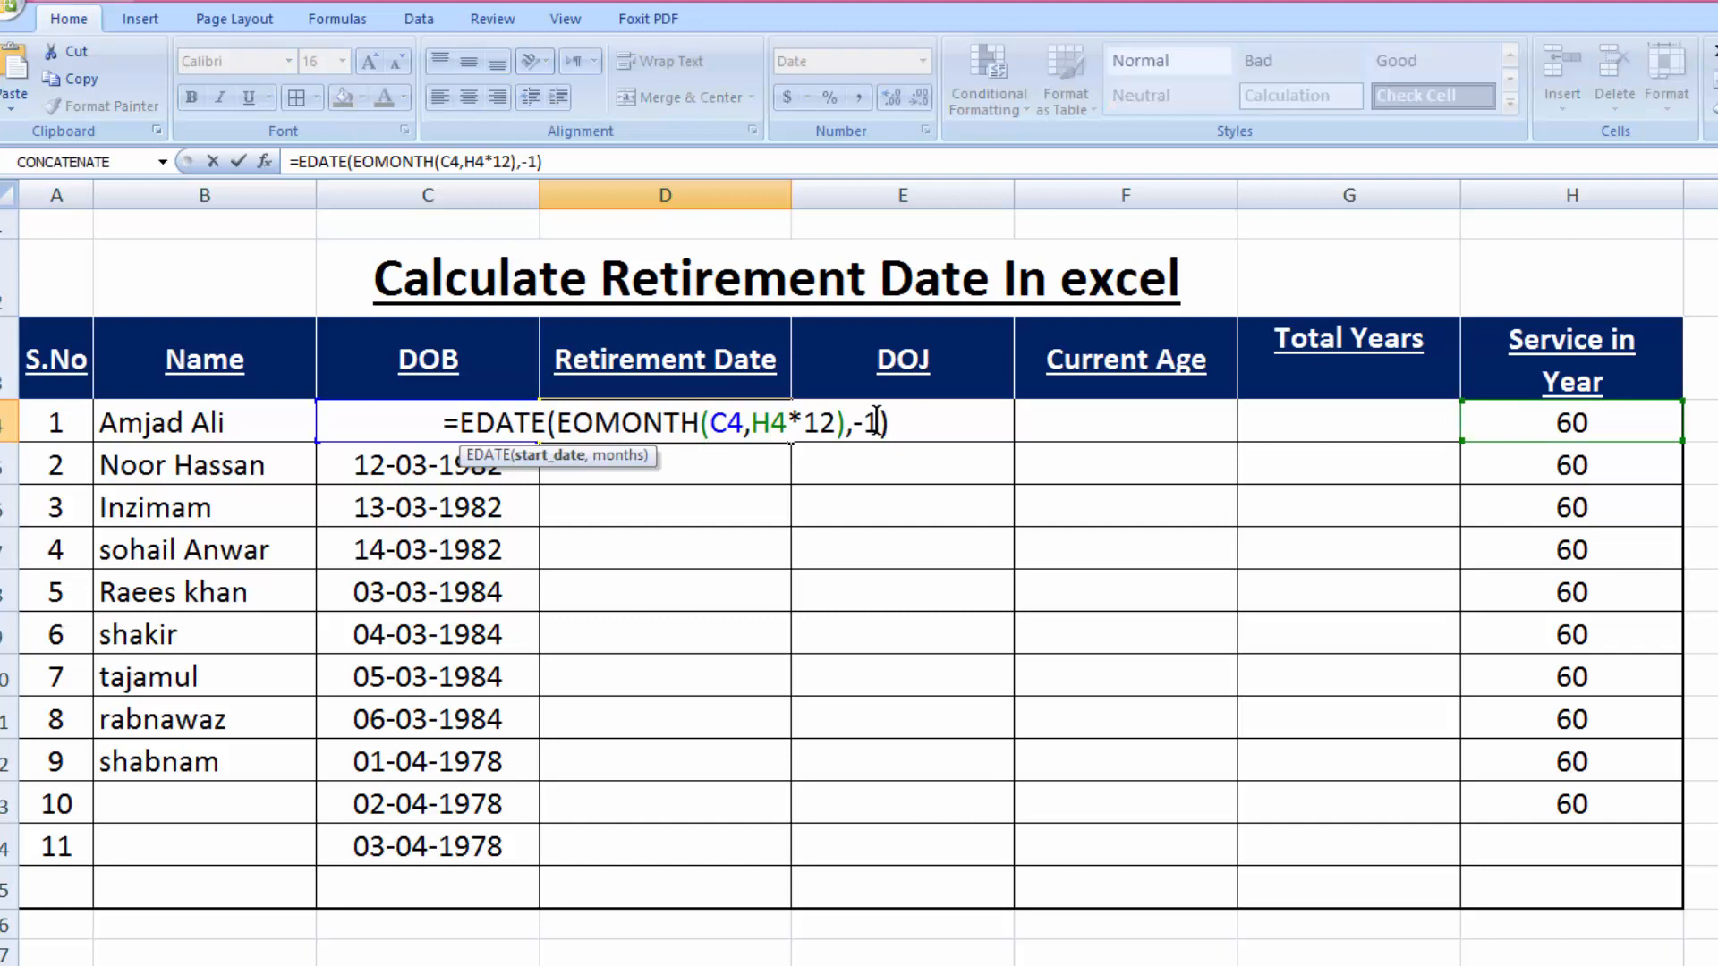
{"action": "key", "text": "BackSpace"}
{"action": "key", "text": "BackSpace"}
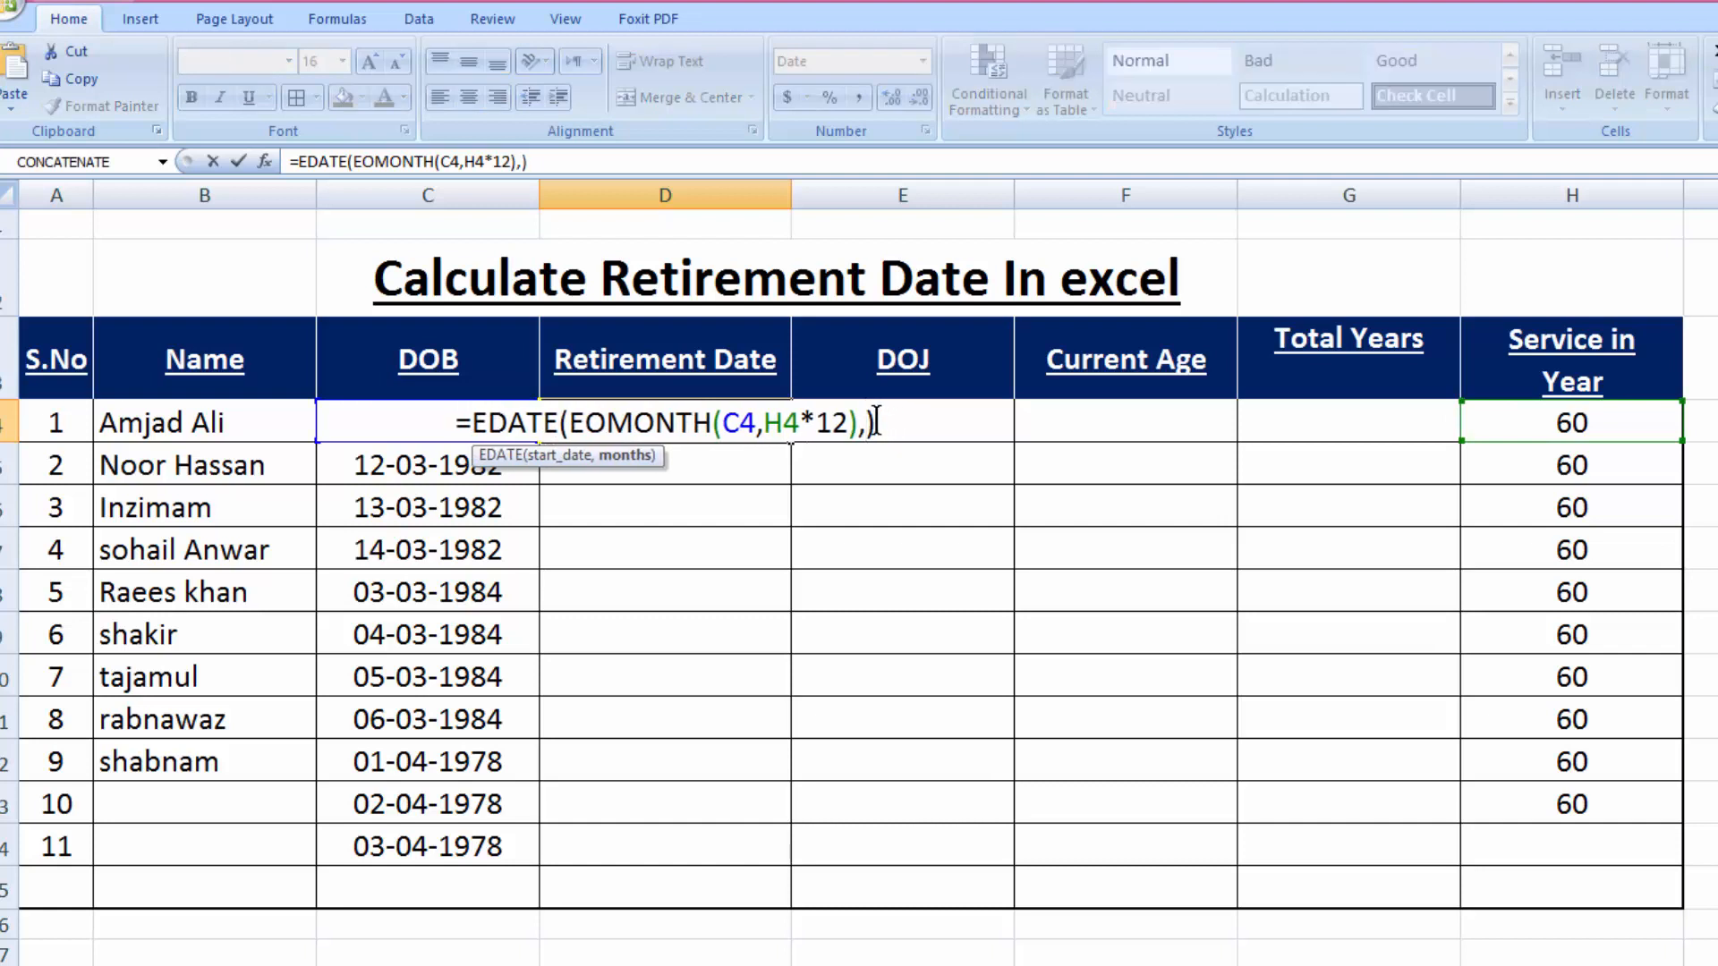
{"action": "type", "text": "1"}
{"action": "left_click", "coordinate": [890, 421]}
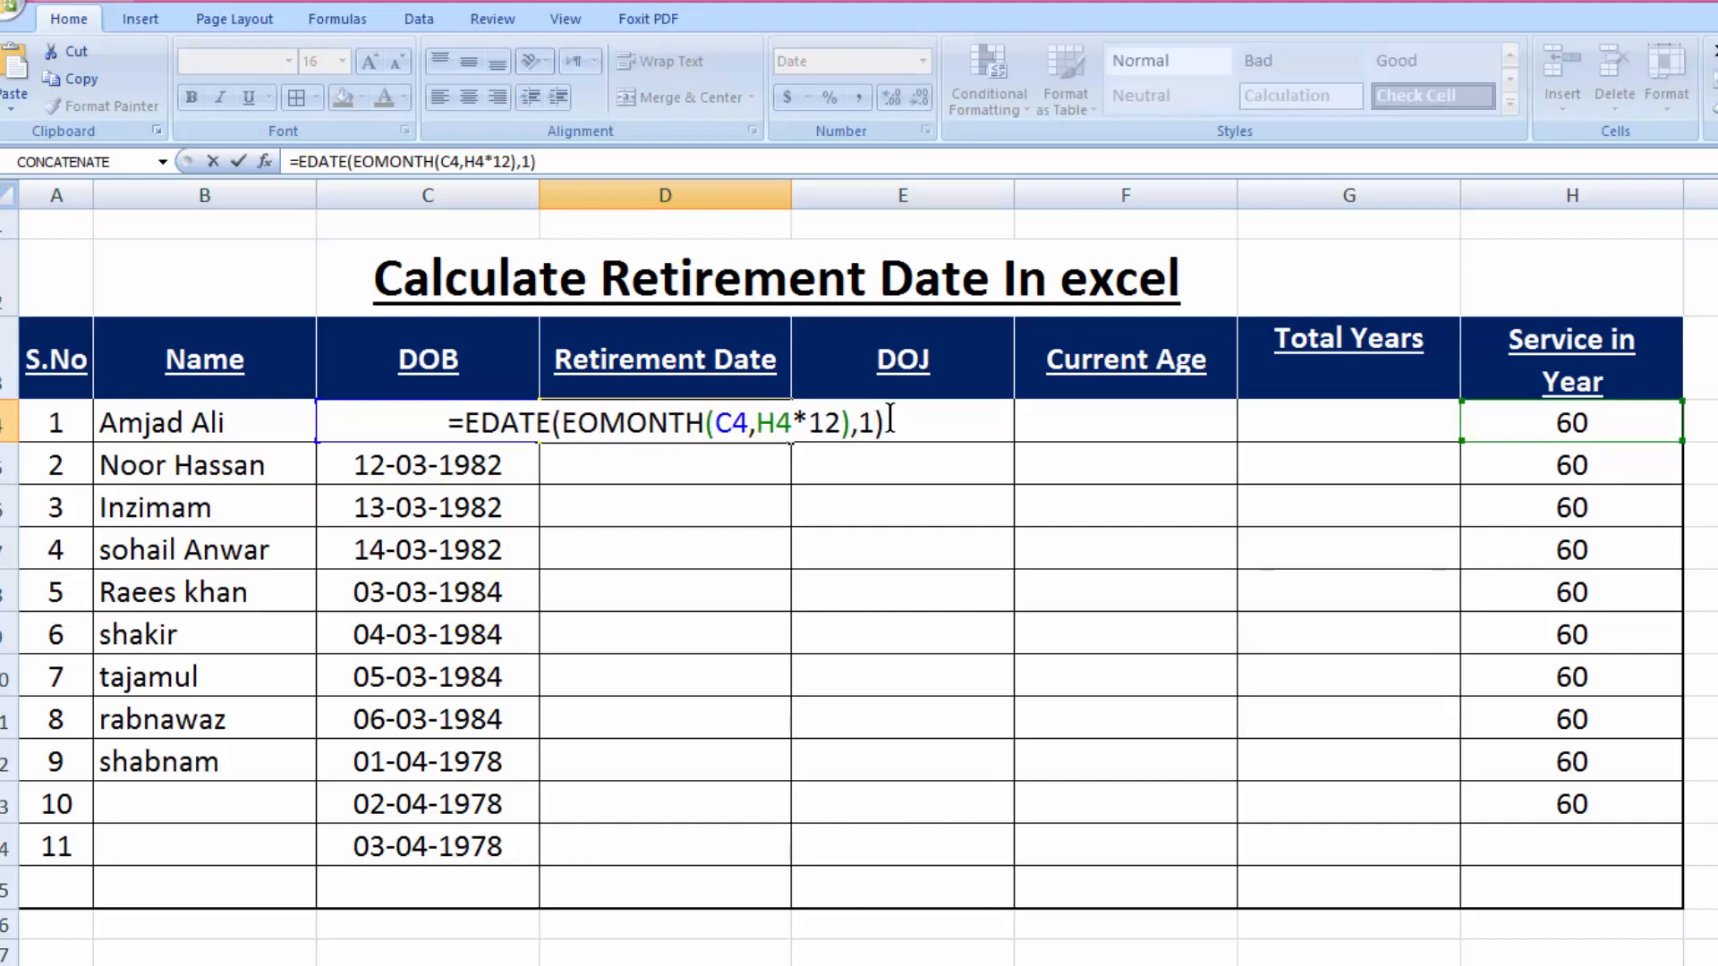
{"action": "key", "text": "Return"}
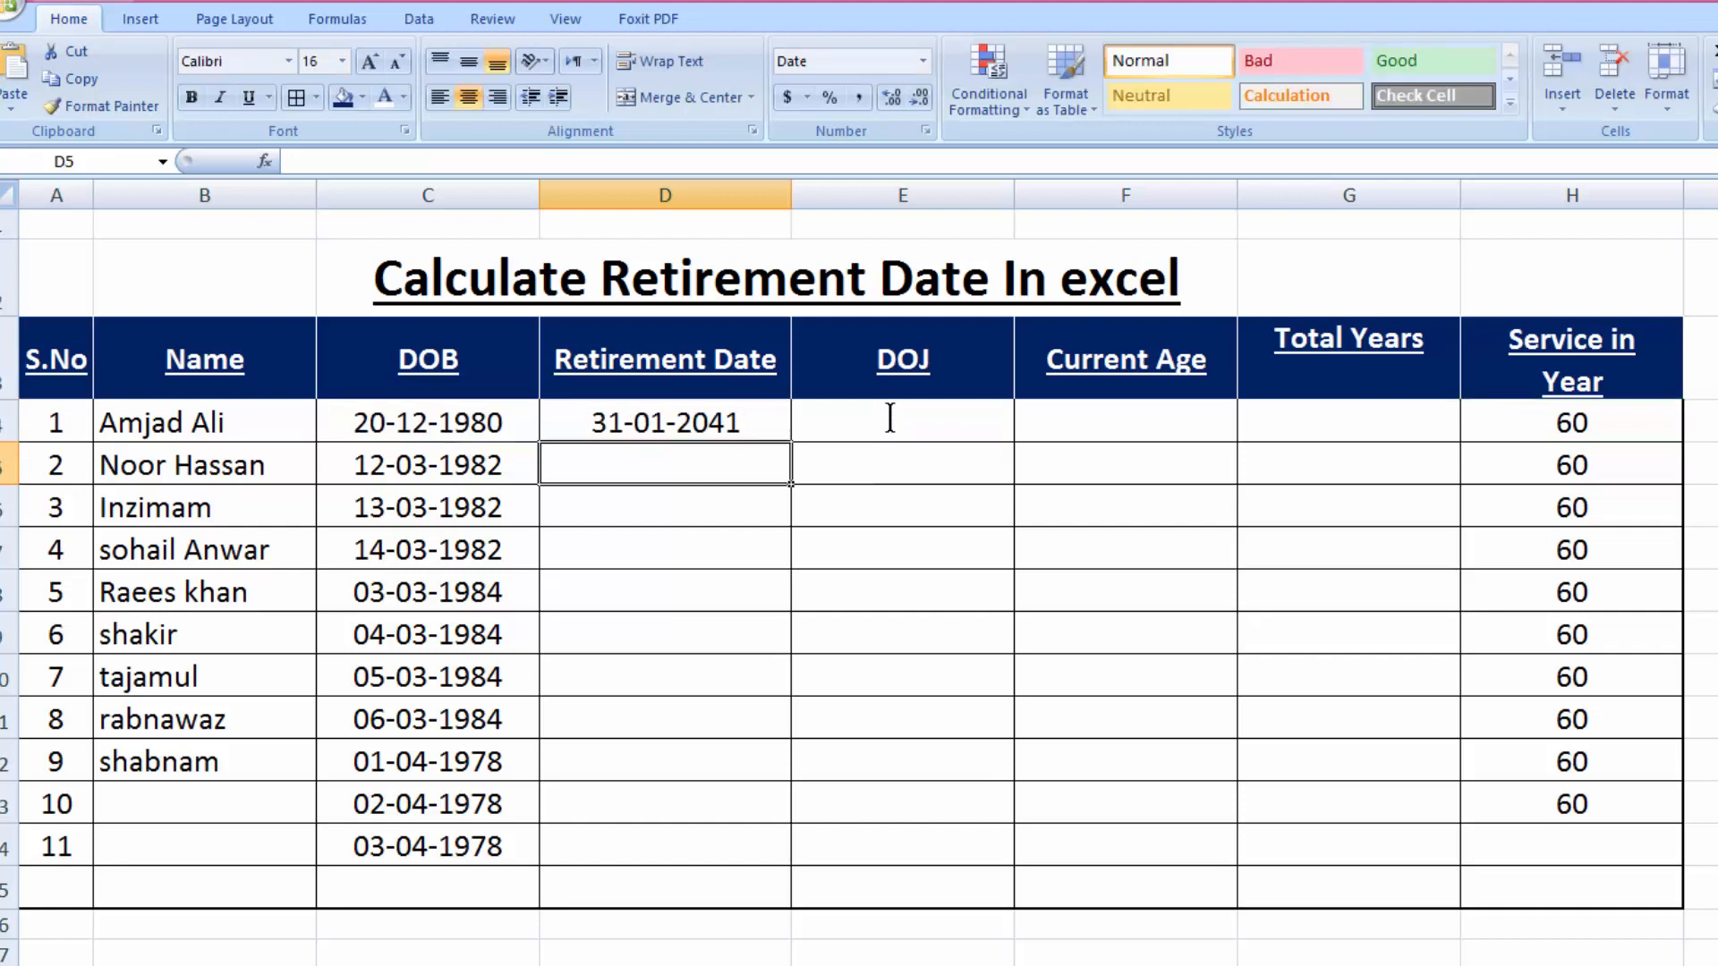
{"action": "left_click", "coordinate": [743, 421]}
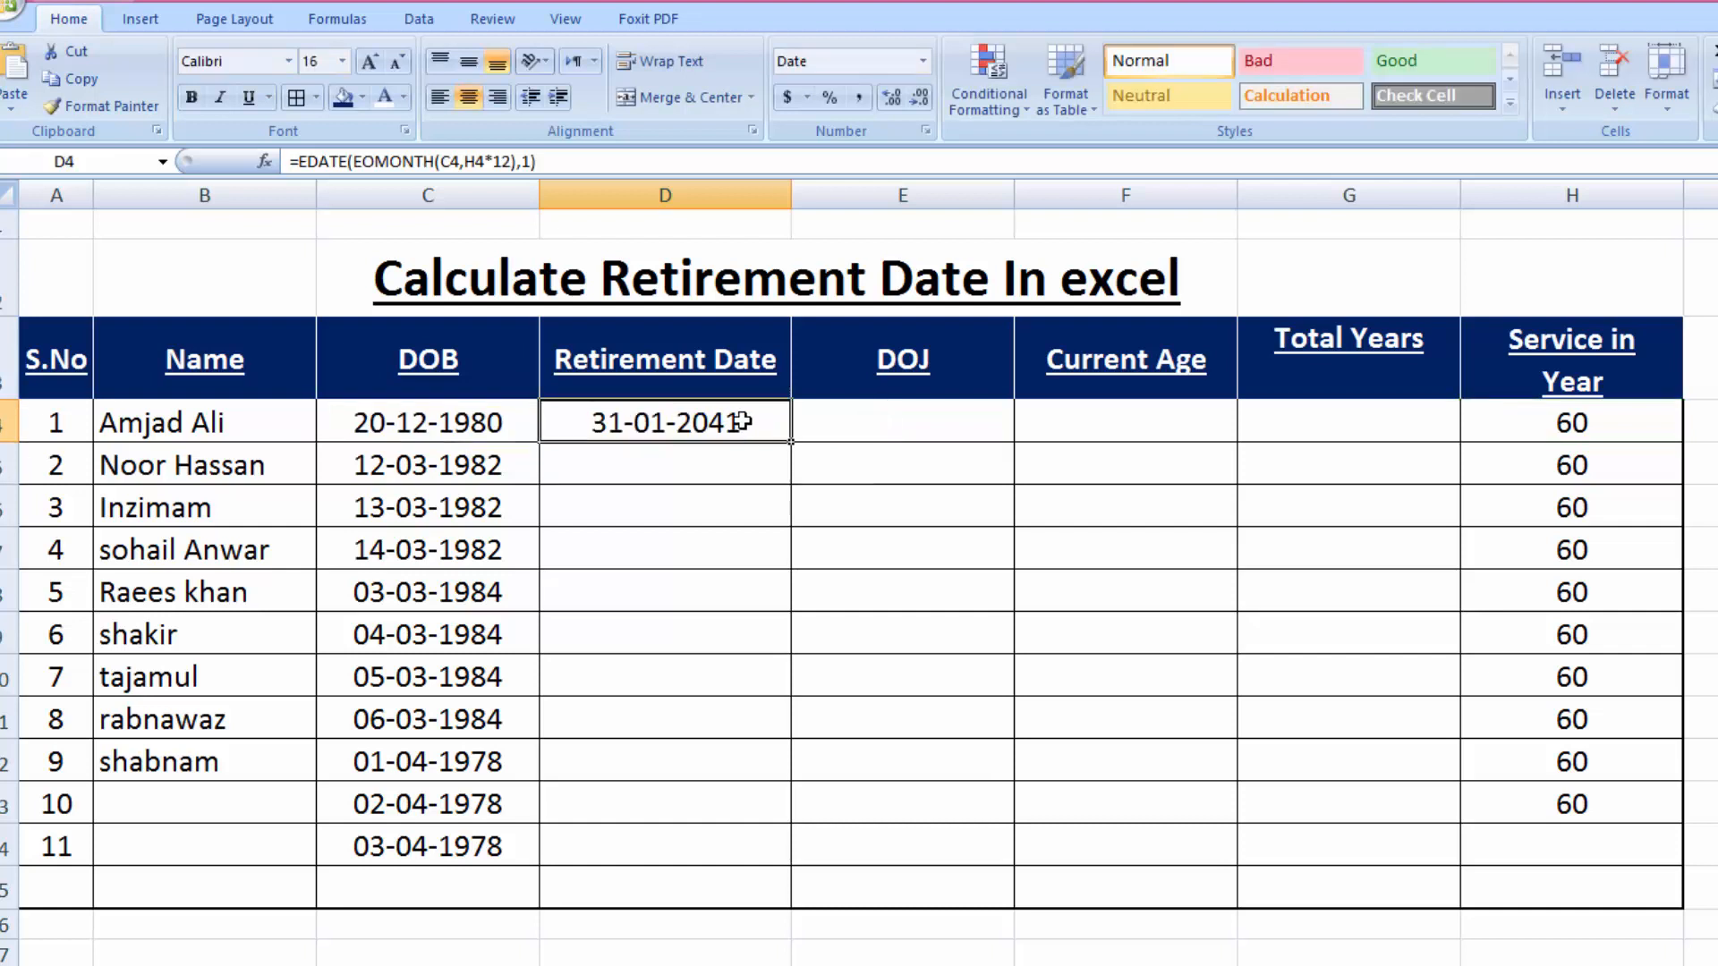
{"action": "double_click", "coordinate": [792, 442]}
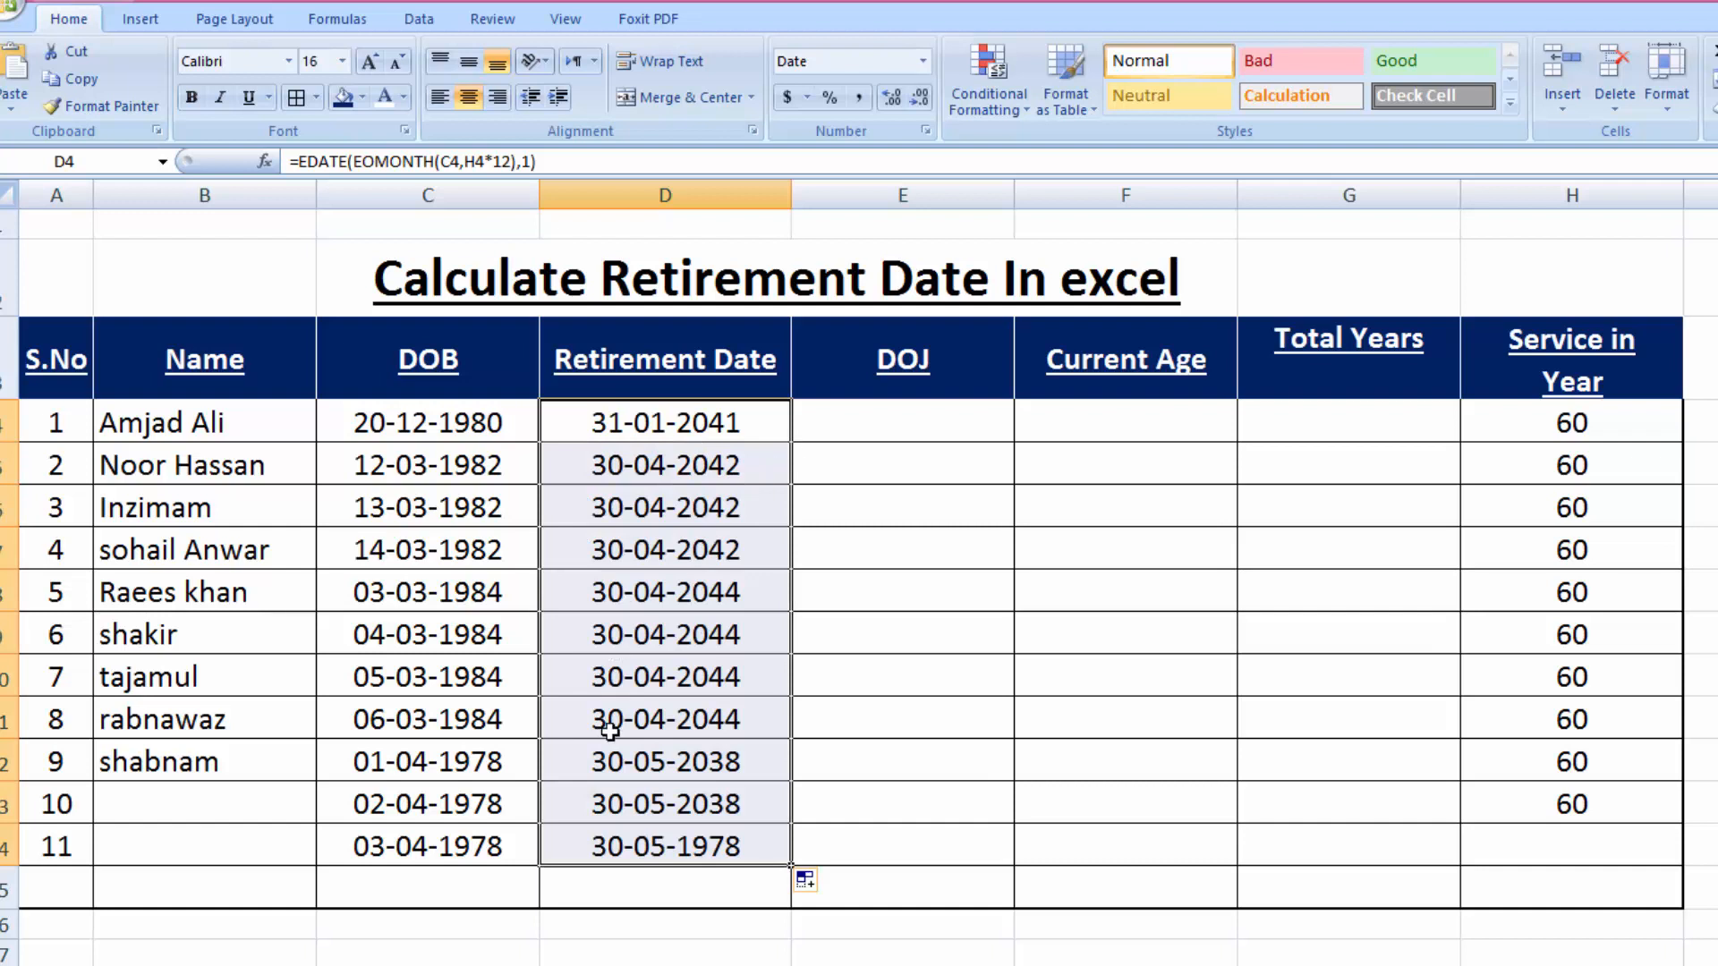
Enter the first two employees' joining dates under DOJ: 2-3-2001 in E4 and 3-3-2002 in E5
{"action": "left_click", "coordinate": [941, 433]}
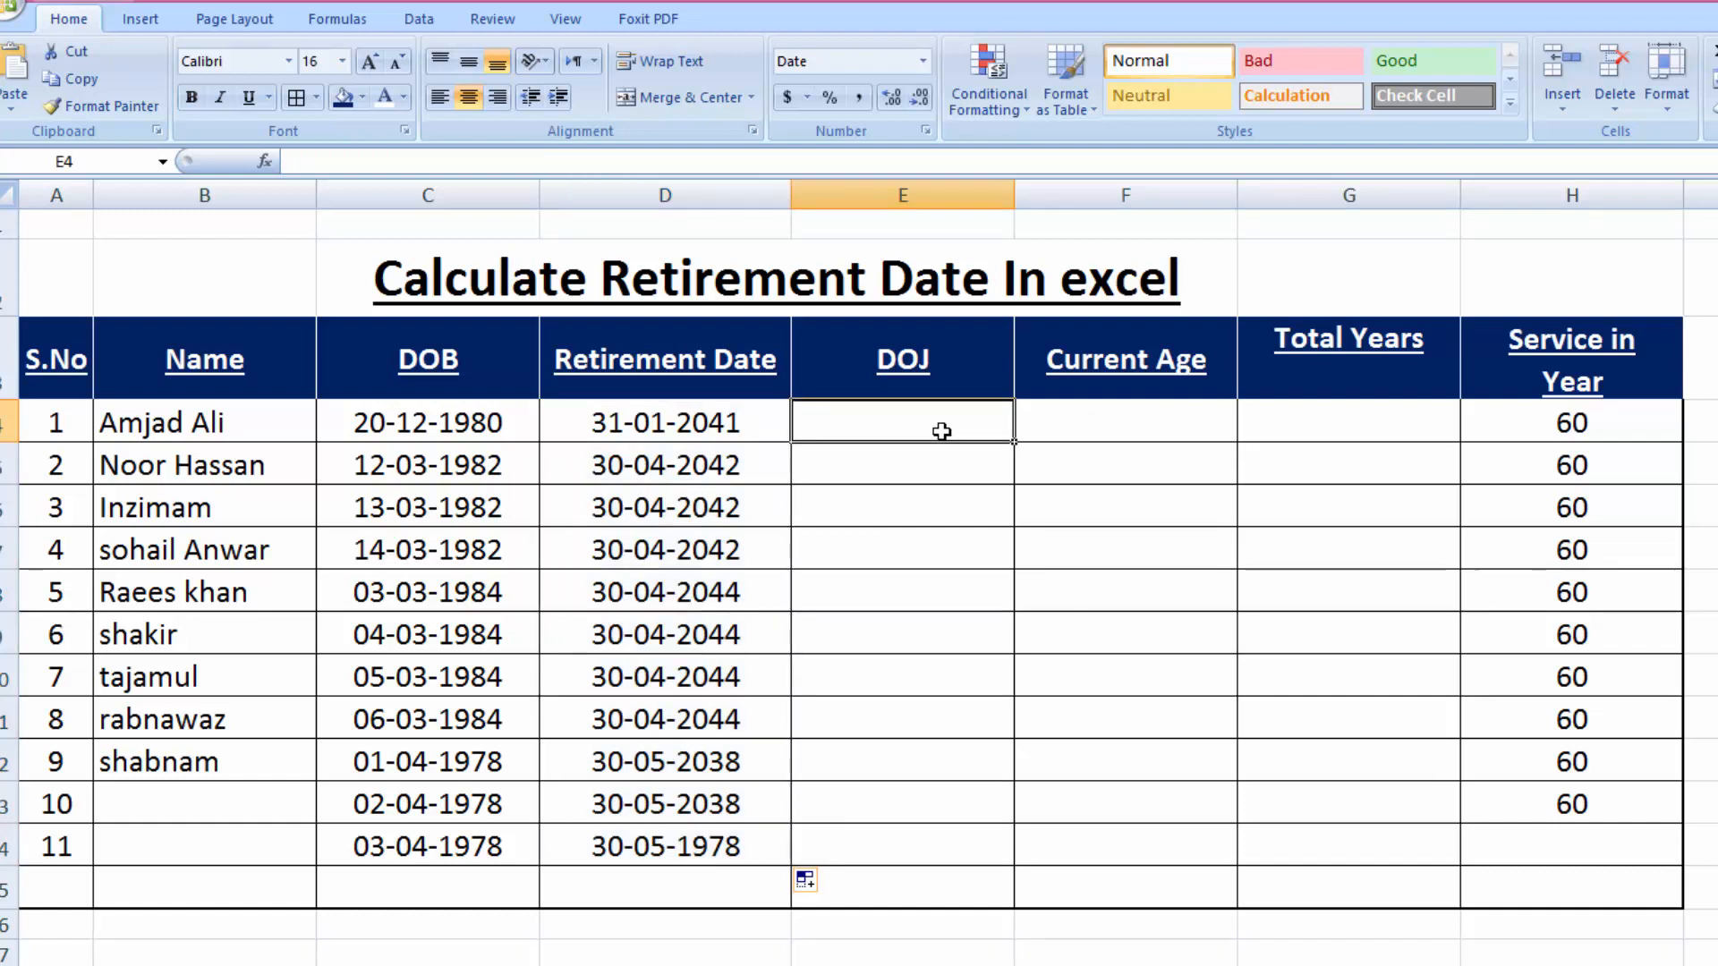
{"action": "type", "text": "2-"}
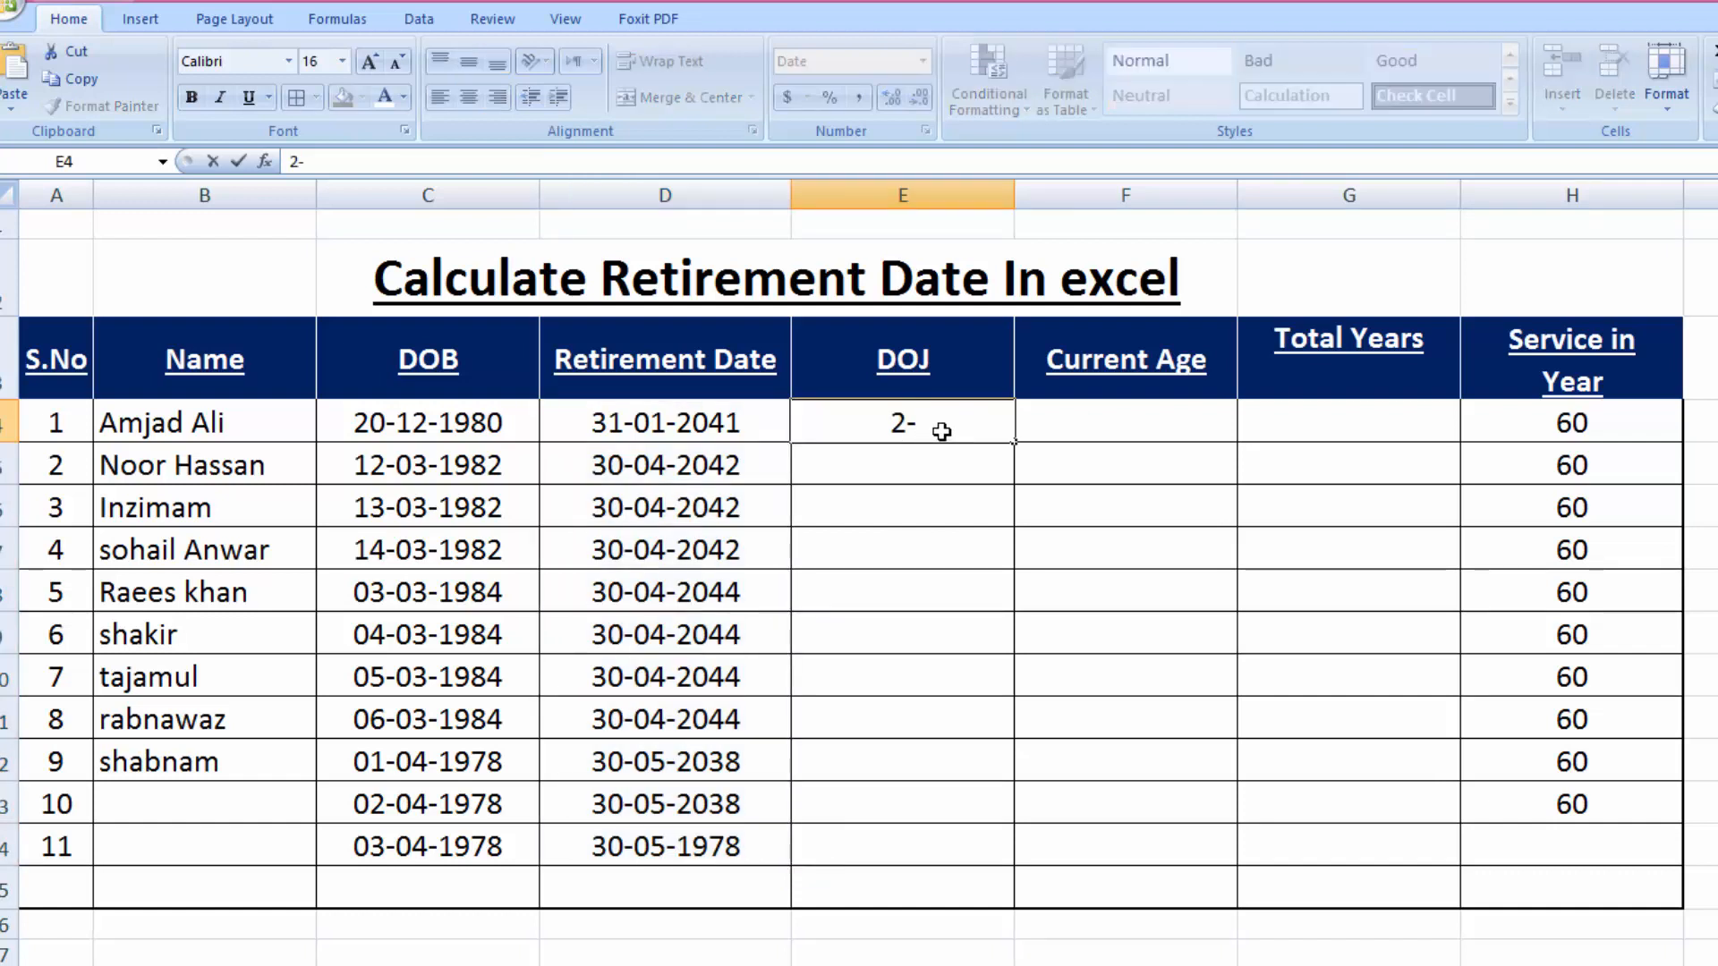
{"action": "type", "text": "3-2"}
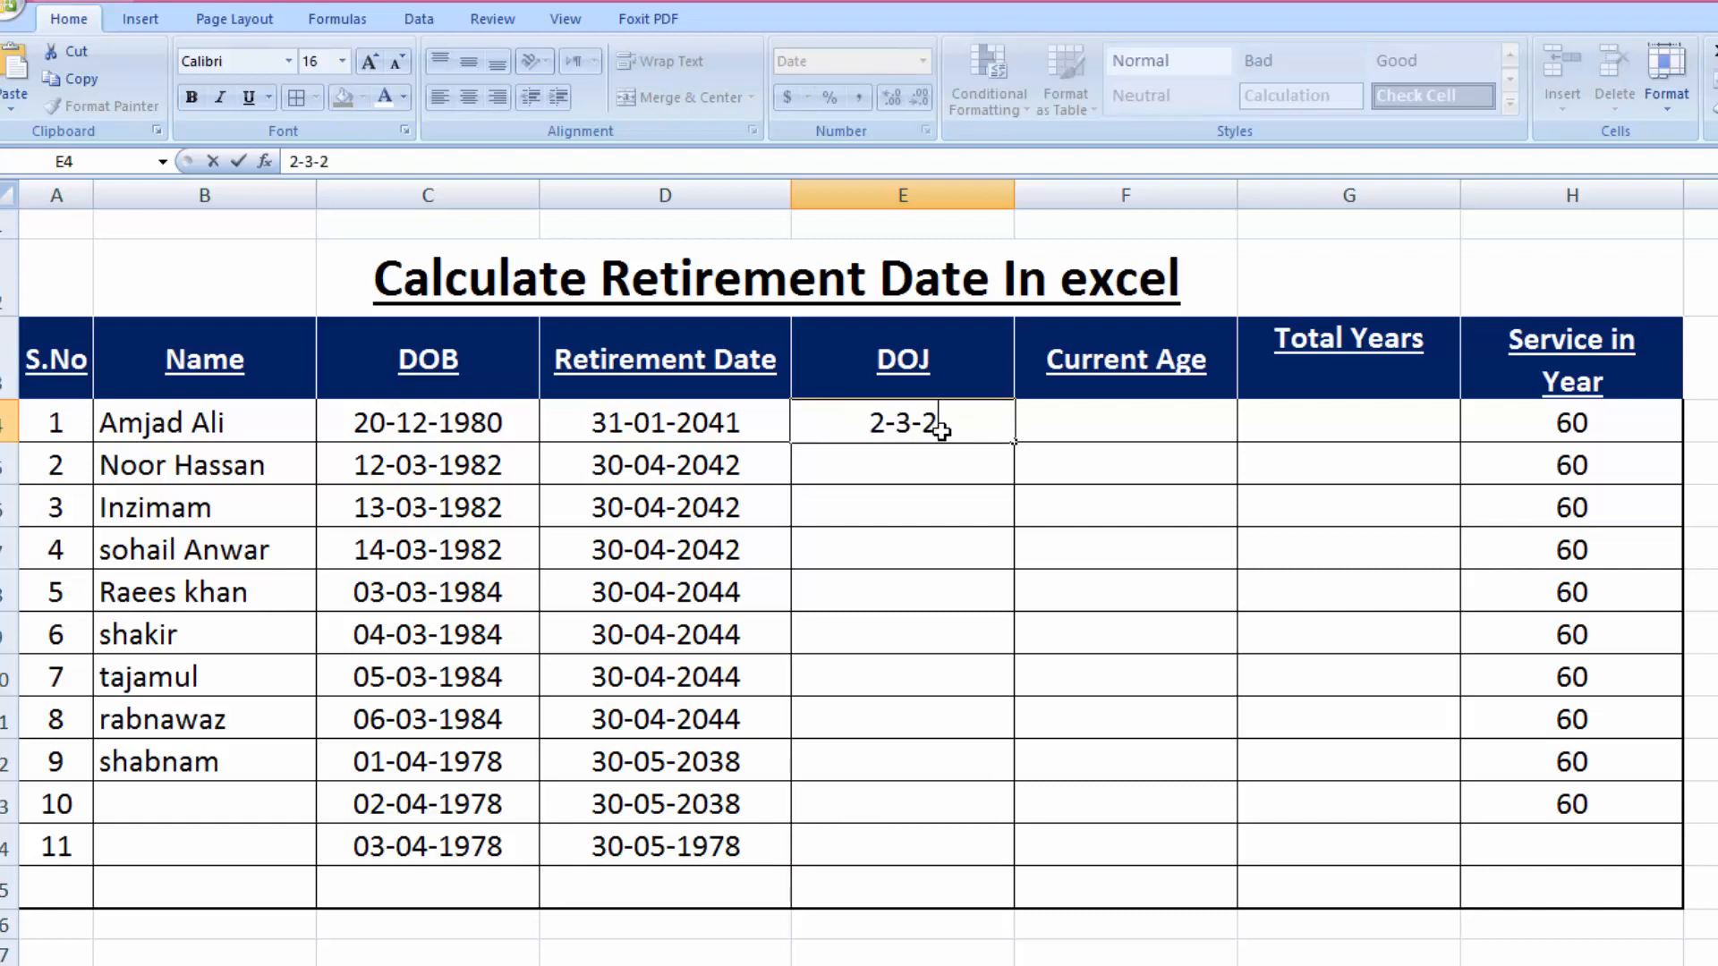
{"action": "type", "text": "001"}
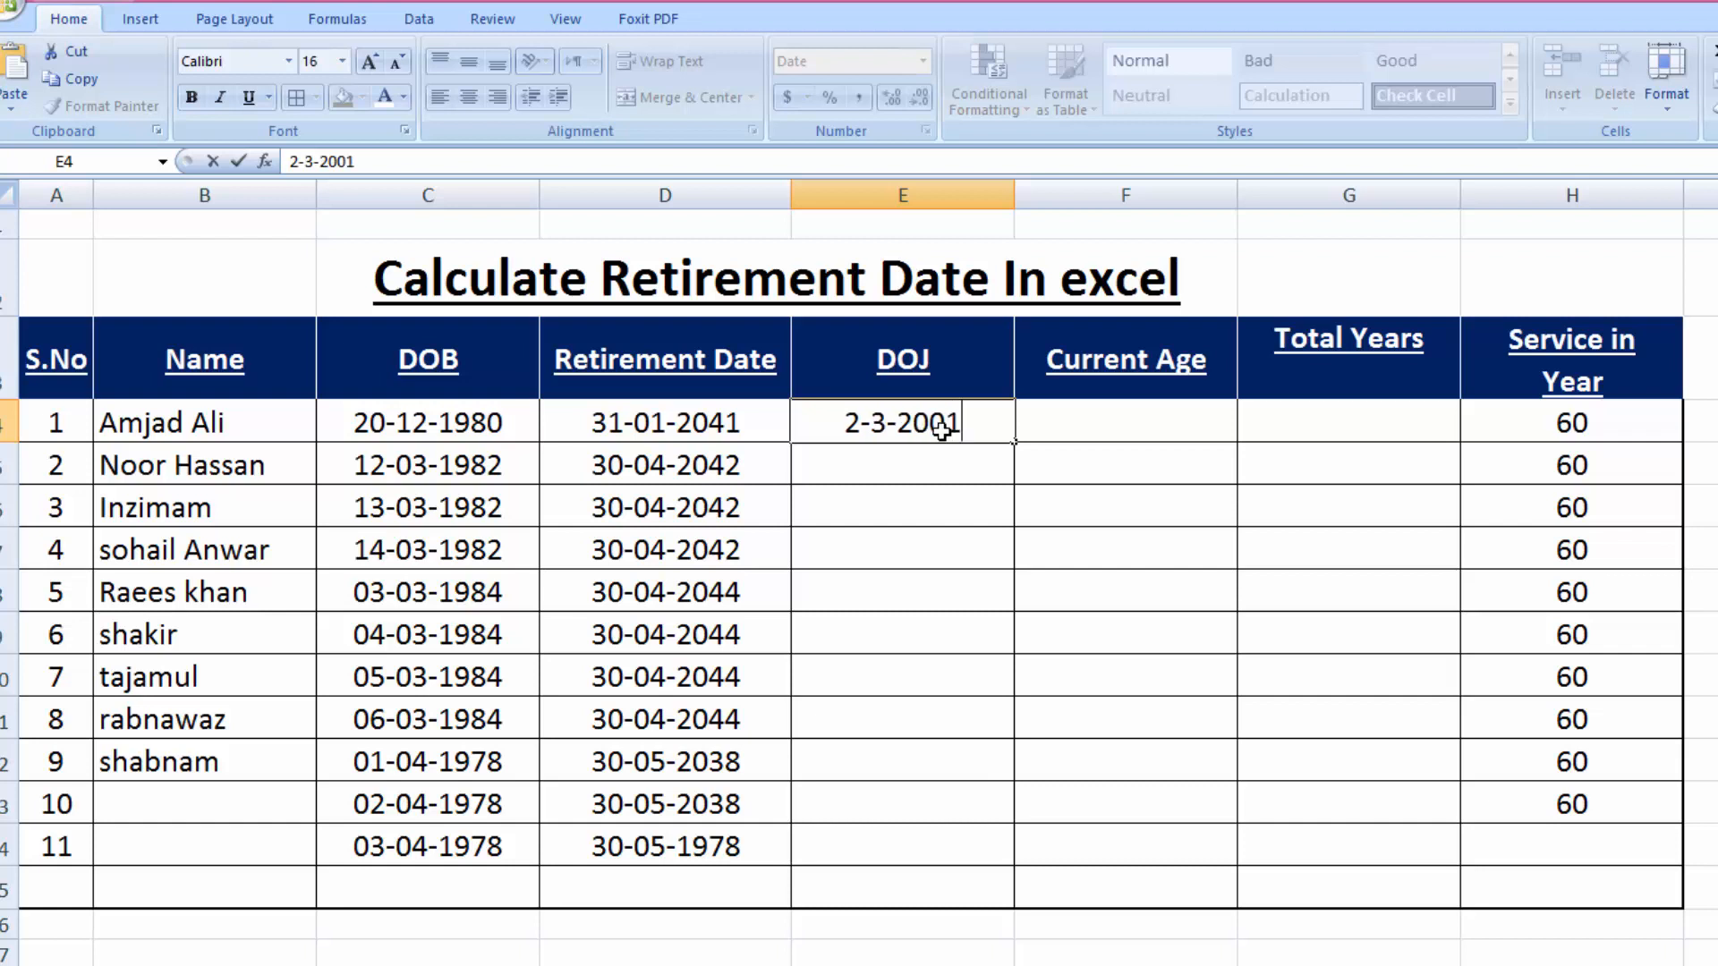
{"action": "key", "text": "Return"}
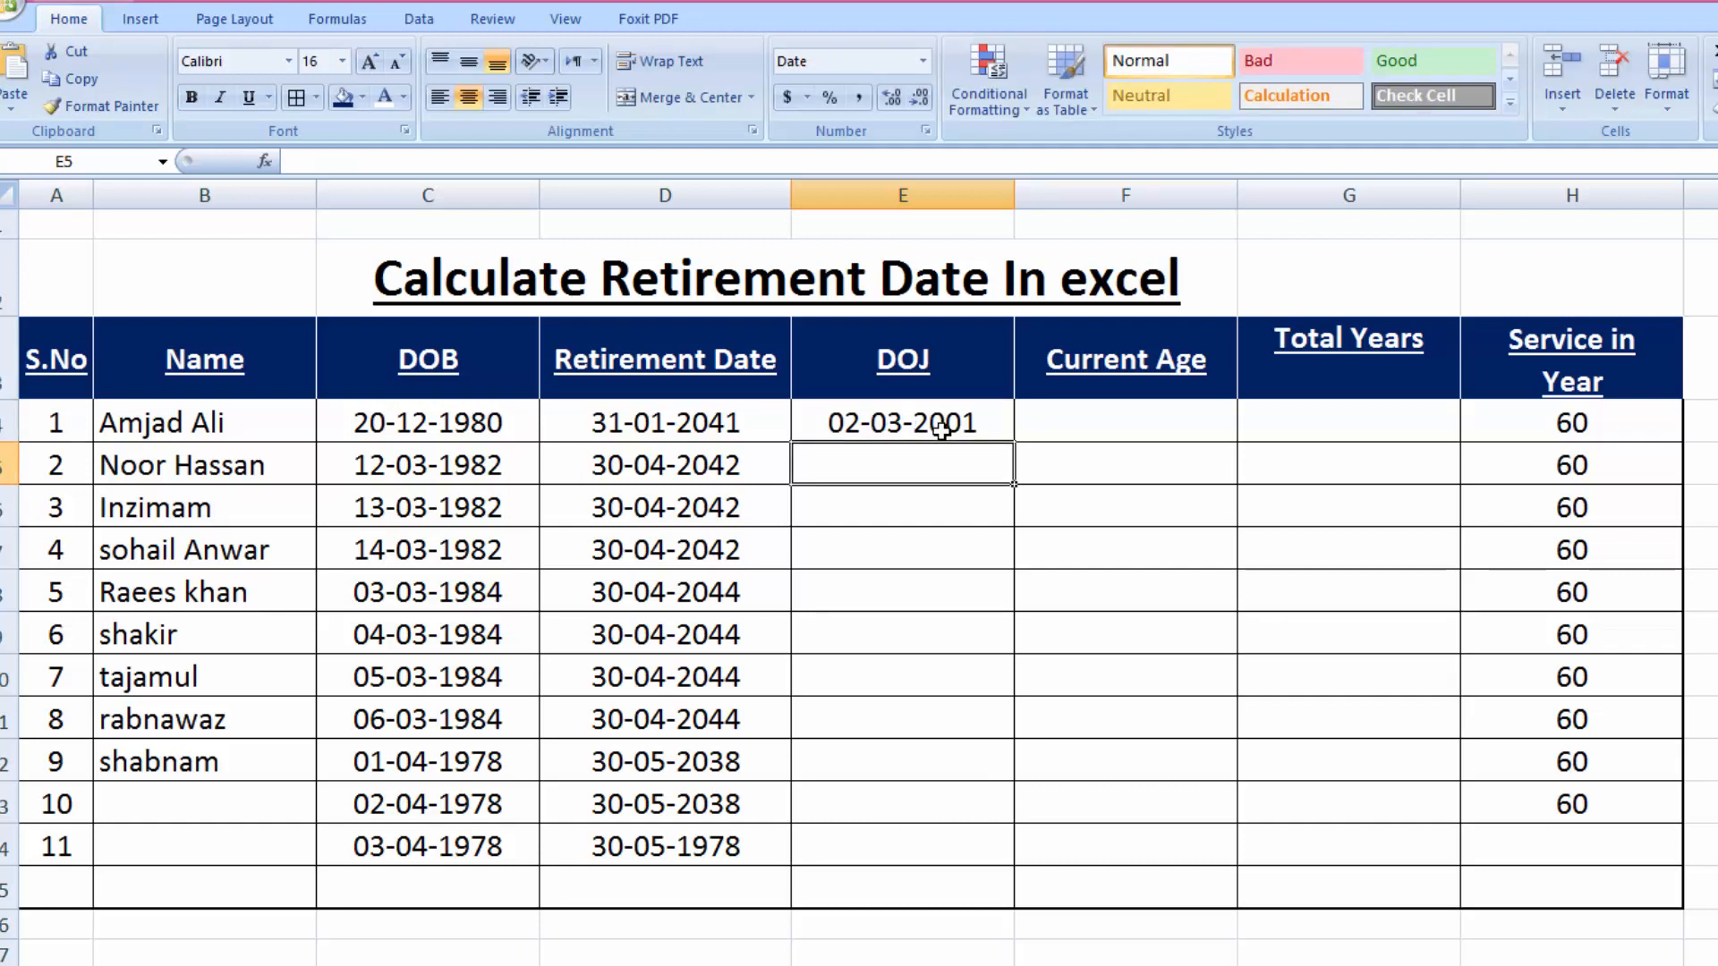
{"action": "type", "text": "3-3-"}
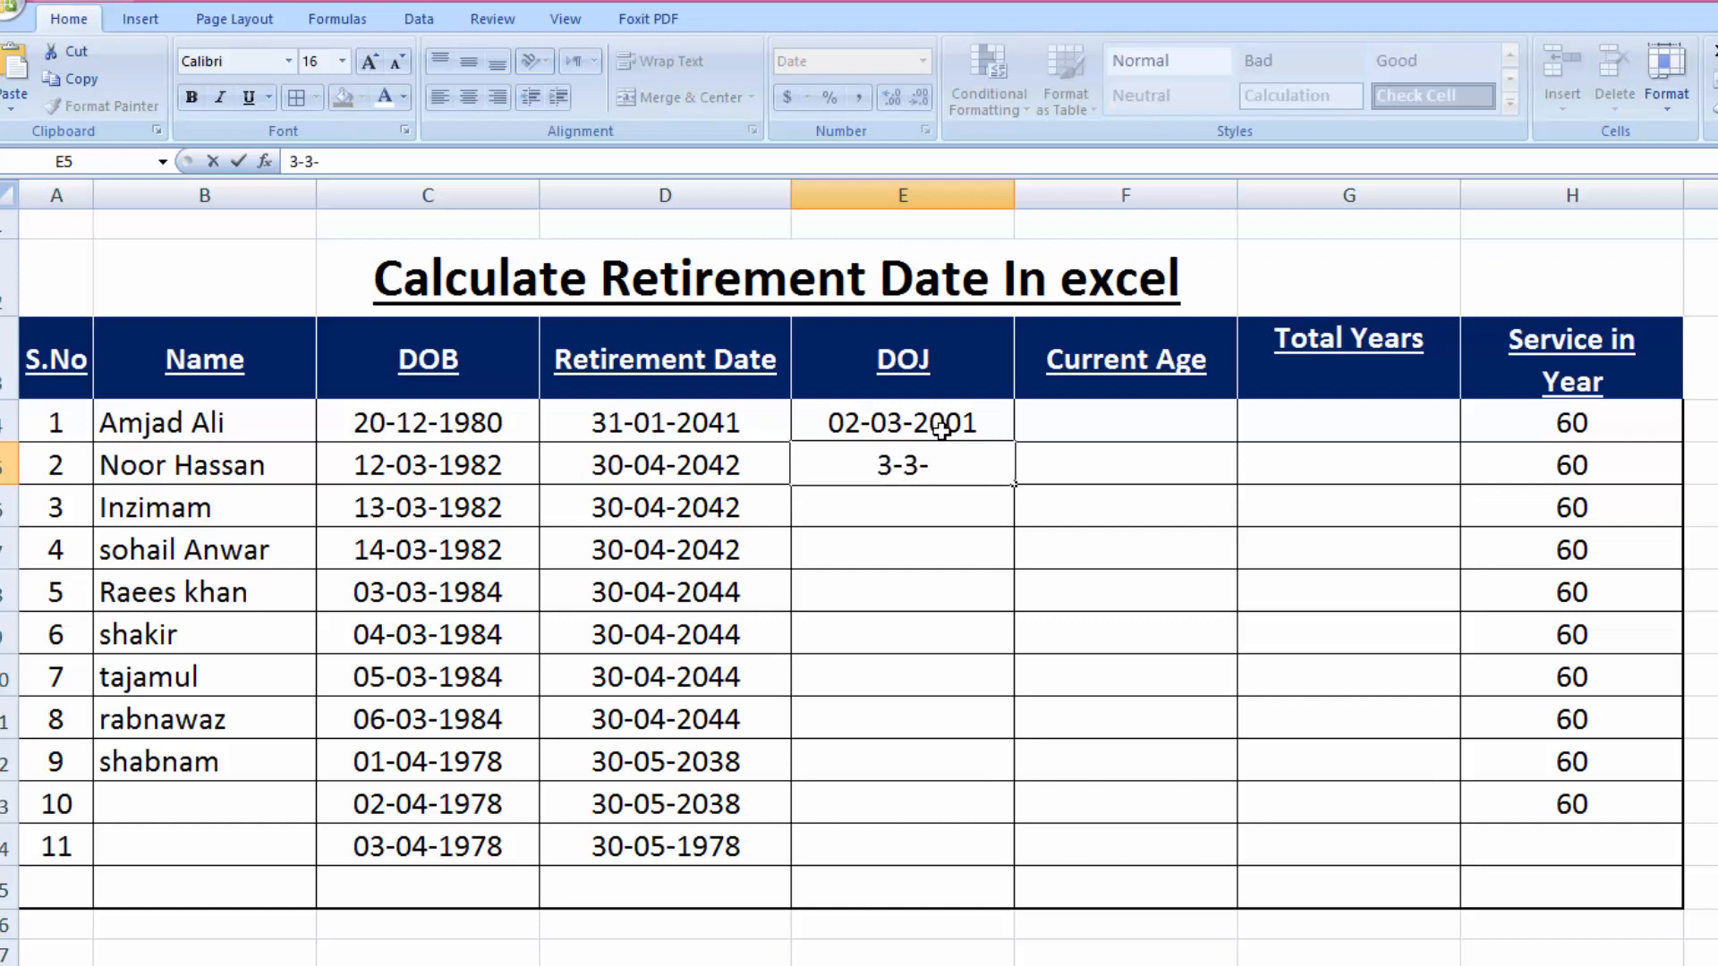
{"action": "type", "text": "20"}
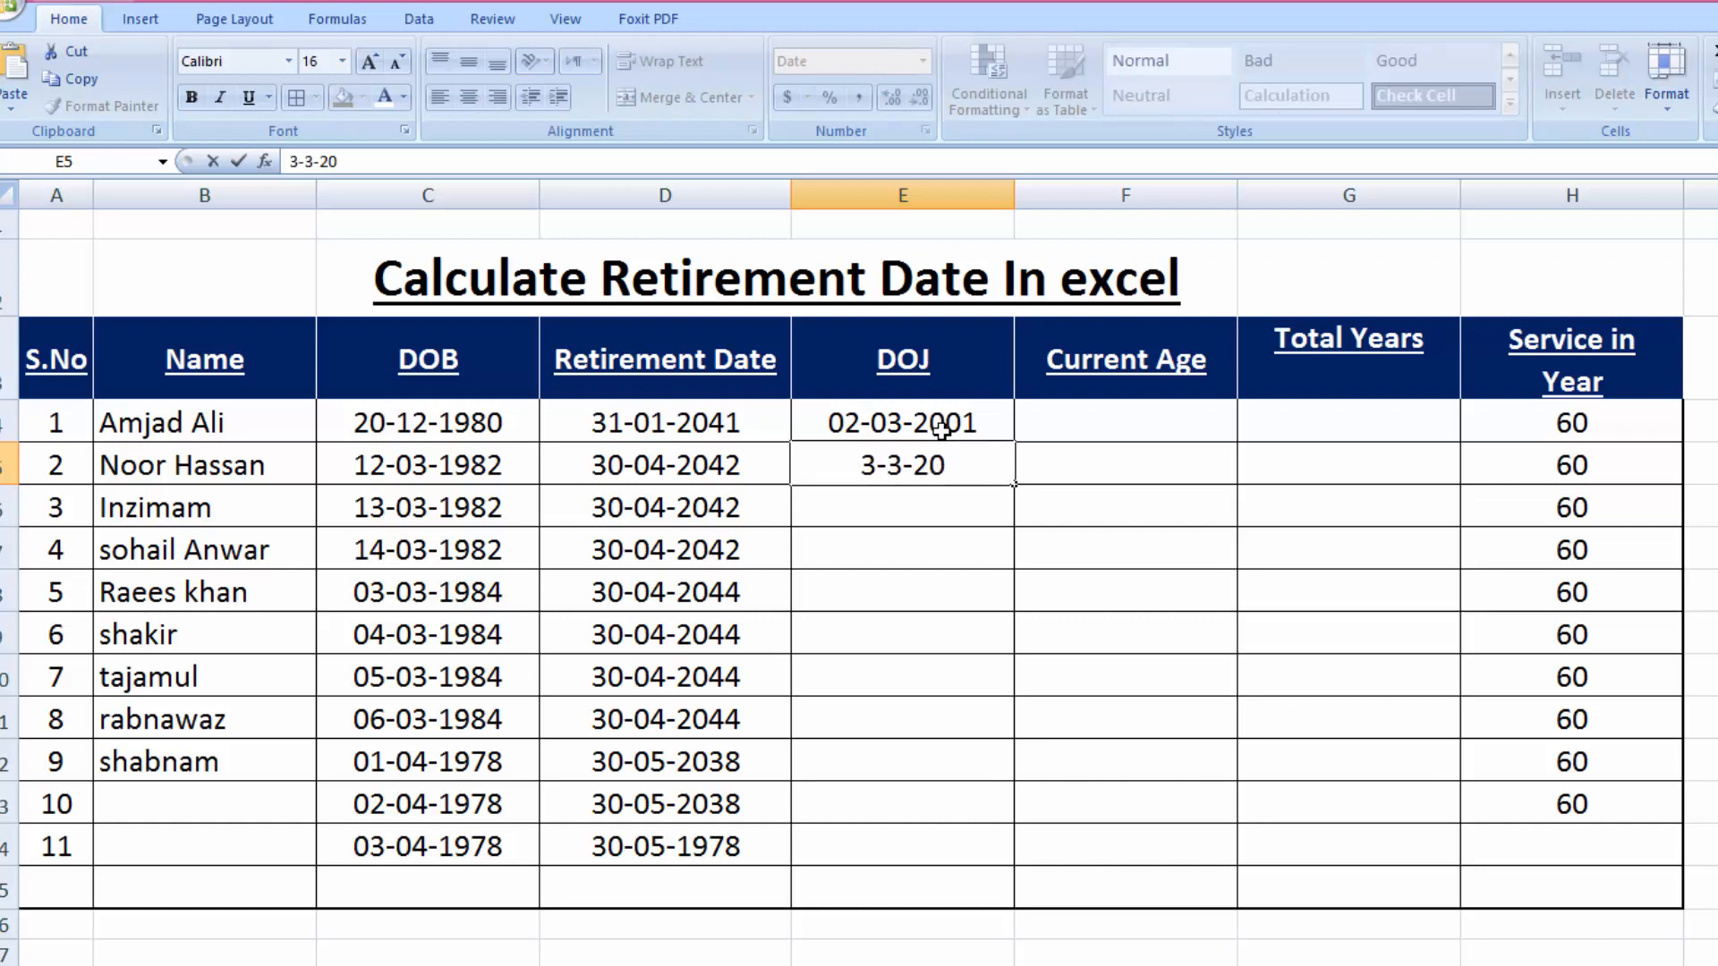
{"action": "type", "text": "02"}
{"action": "key", "text": "Return"}
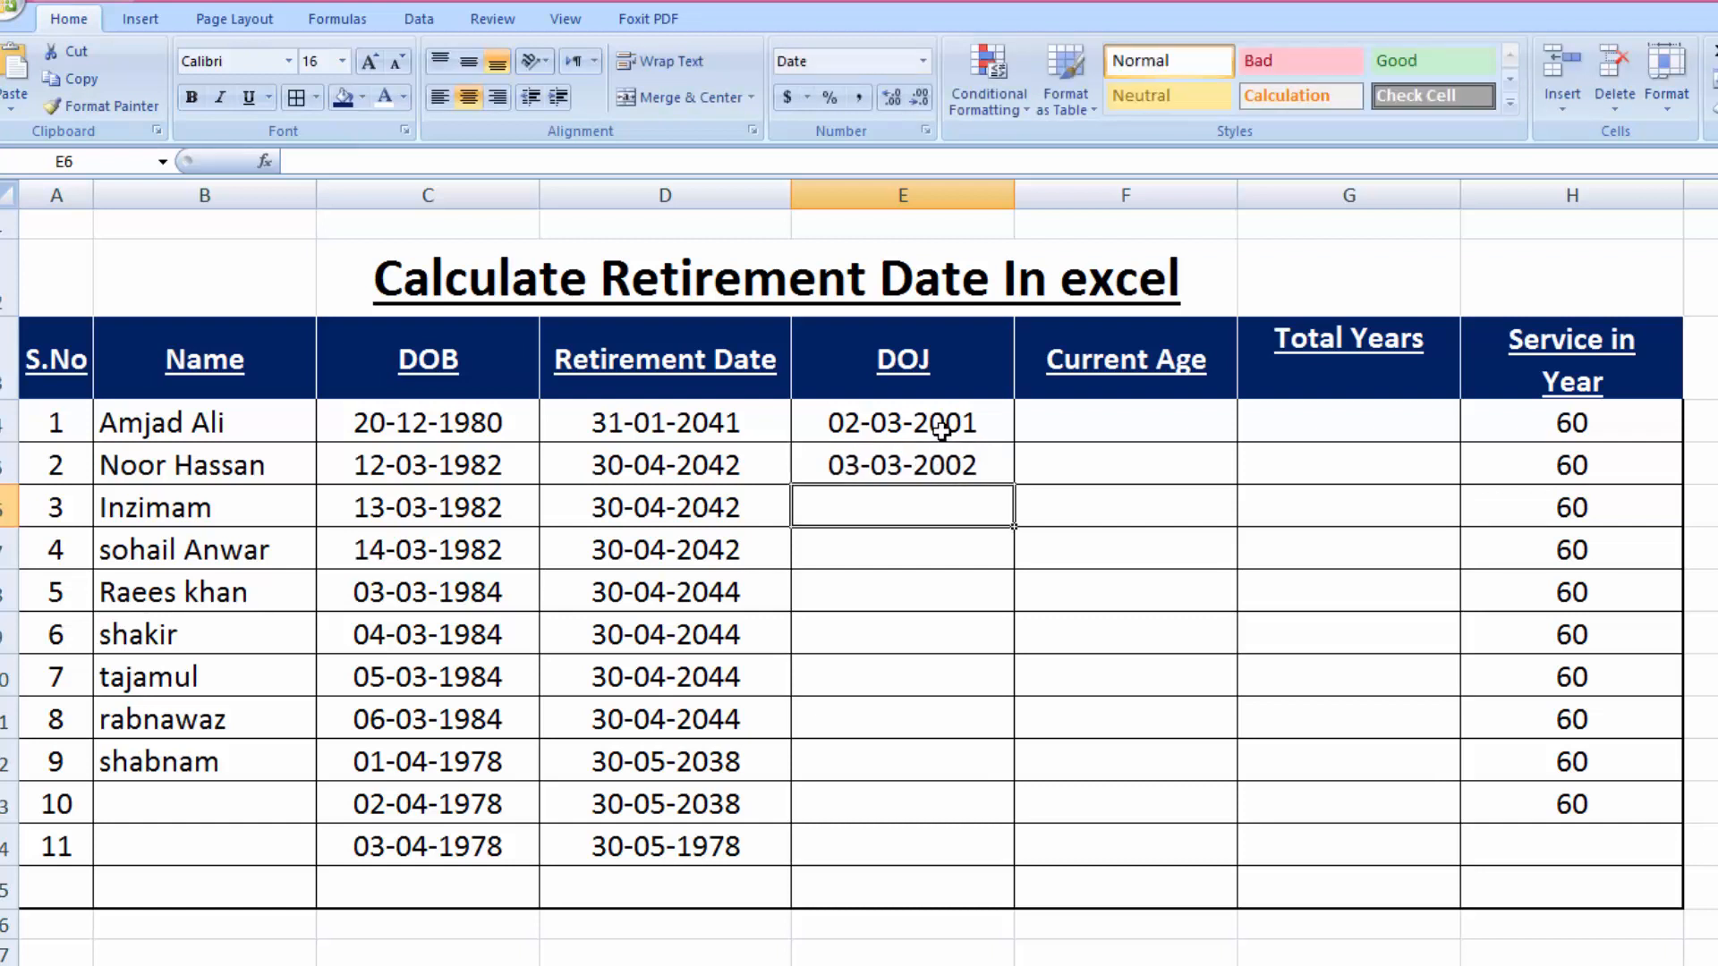
Enter the third employee's joining date 4-2-2003 in E6 and fill the DOJ column as a daily series down to E14
{"action": "type", "text": "4"}
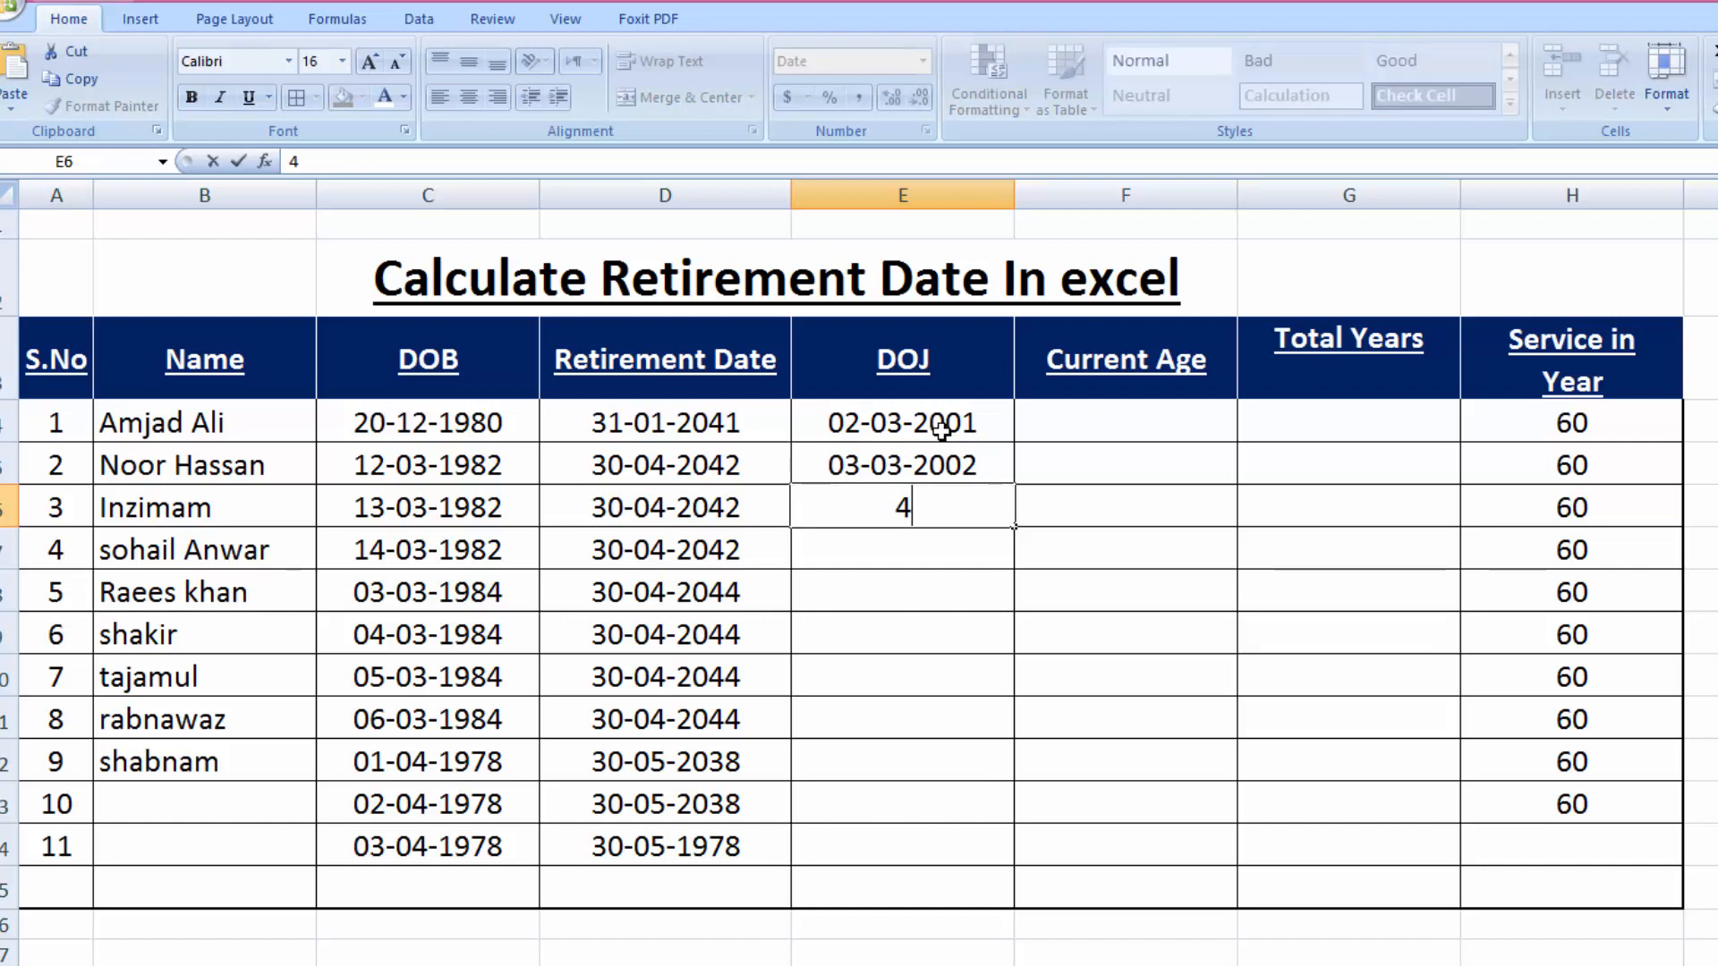
{"action": "type", "text": "-2-20"}
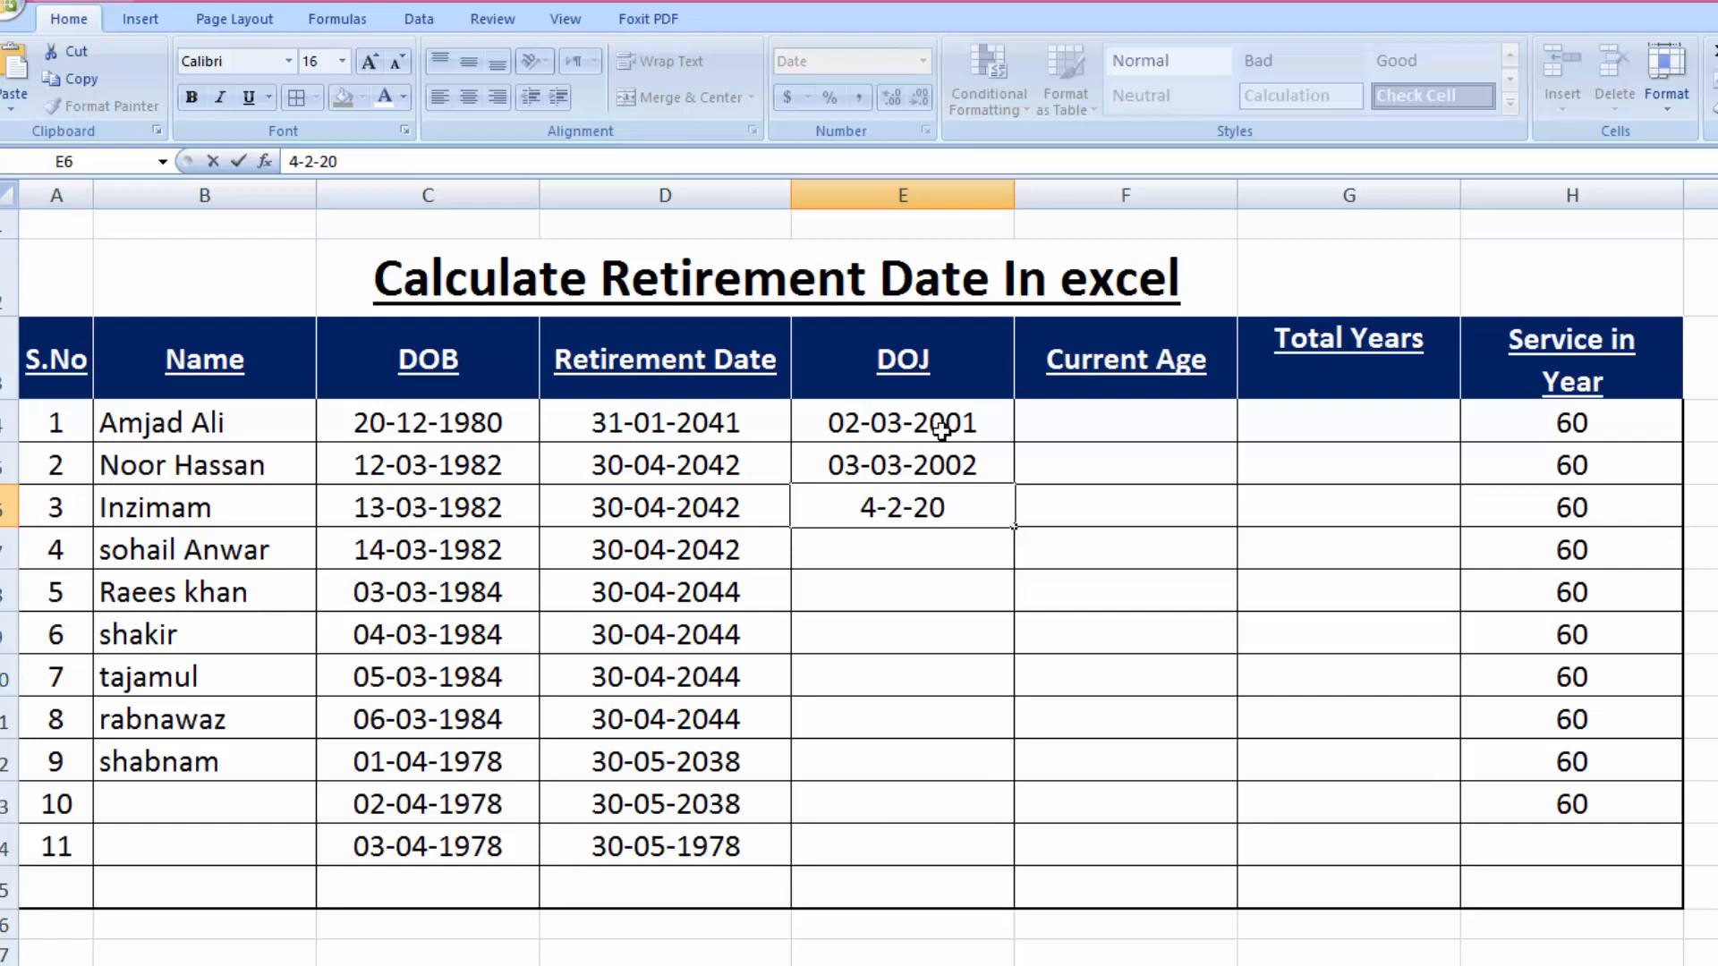
{"action": "type", "text": "03"}
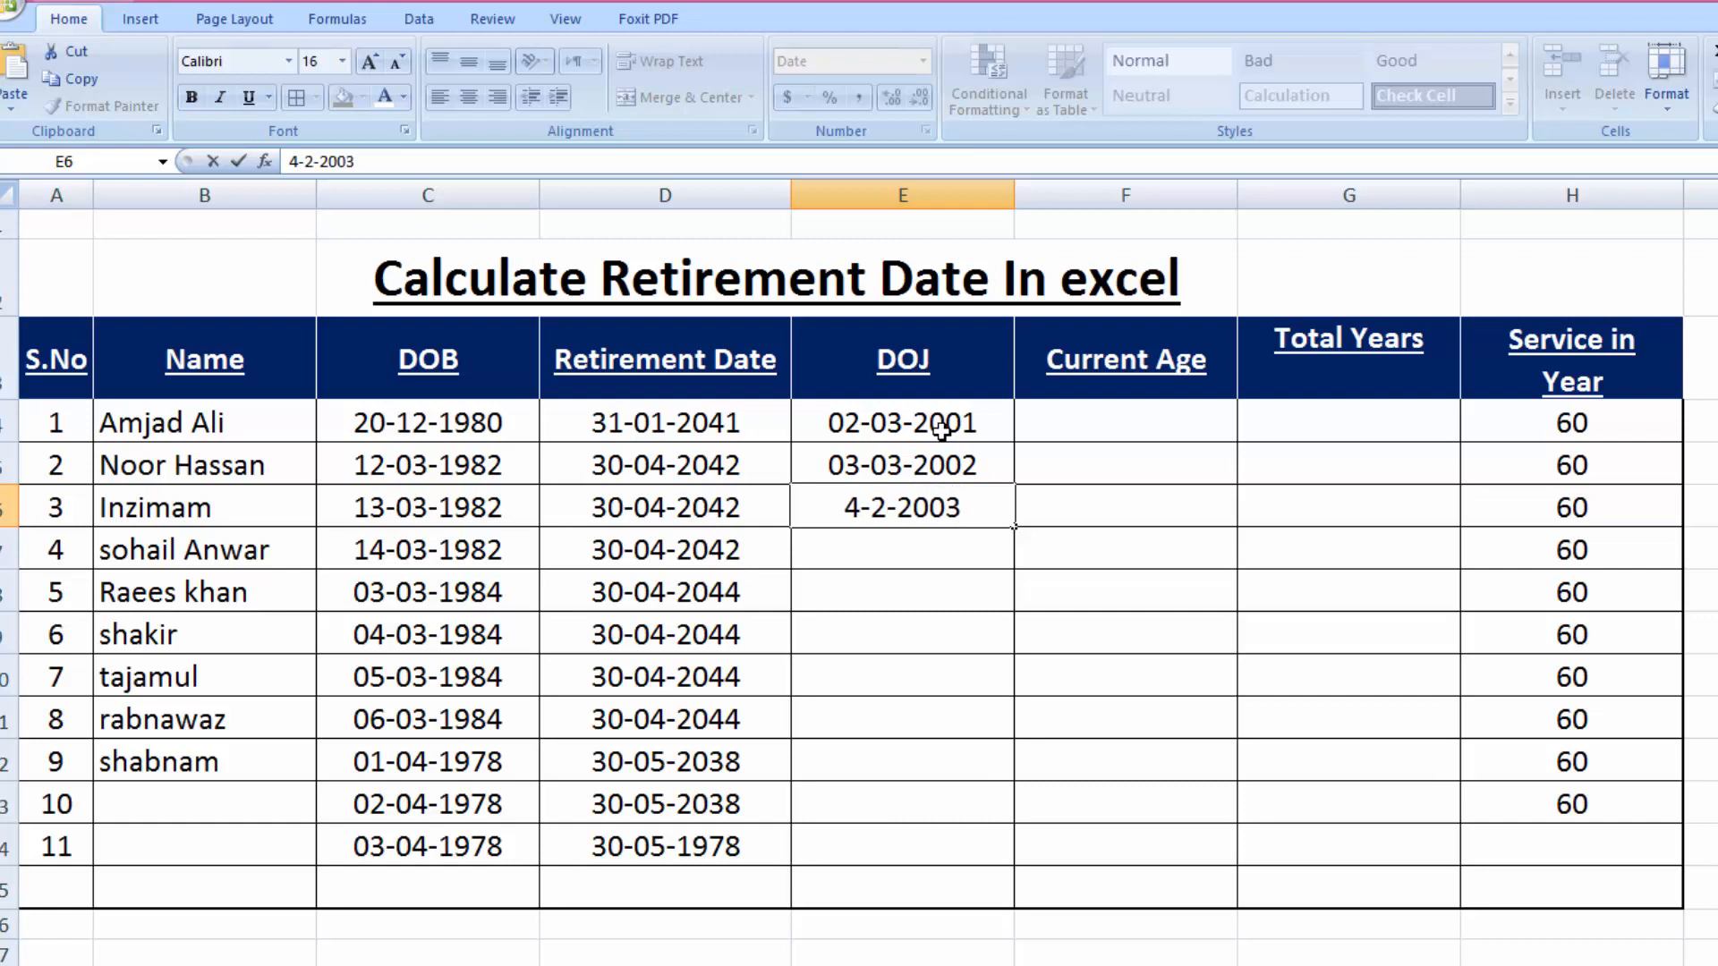
{"action": "key", "text": "Return"}
{"action": "left_click", "coordinate": [934, 490]}
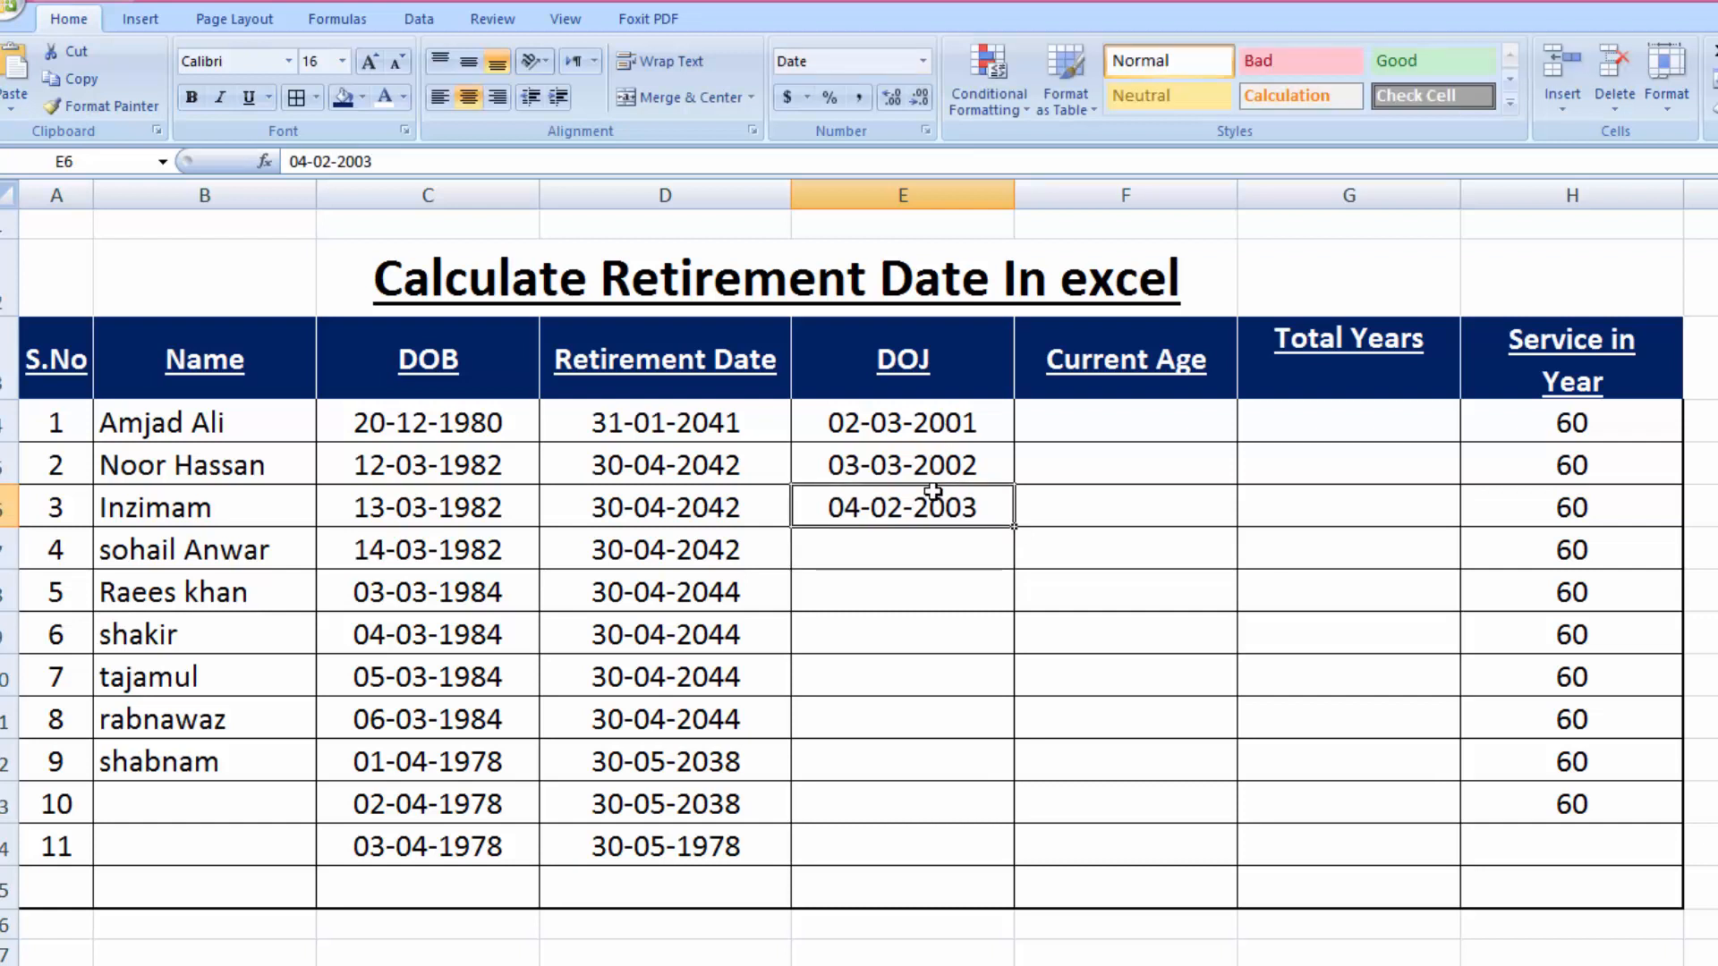
{"action": "left_click_drag", "start_coordinate": [1021, 527], "coordinate": [994, 848]}
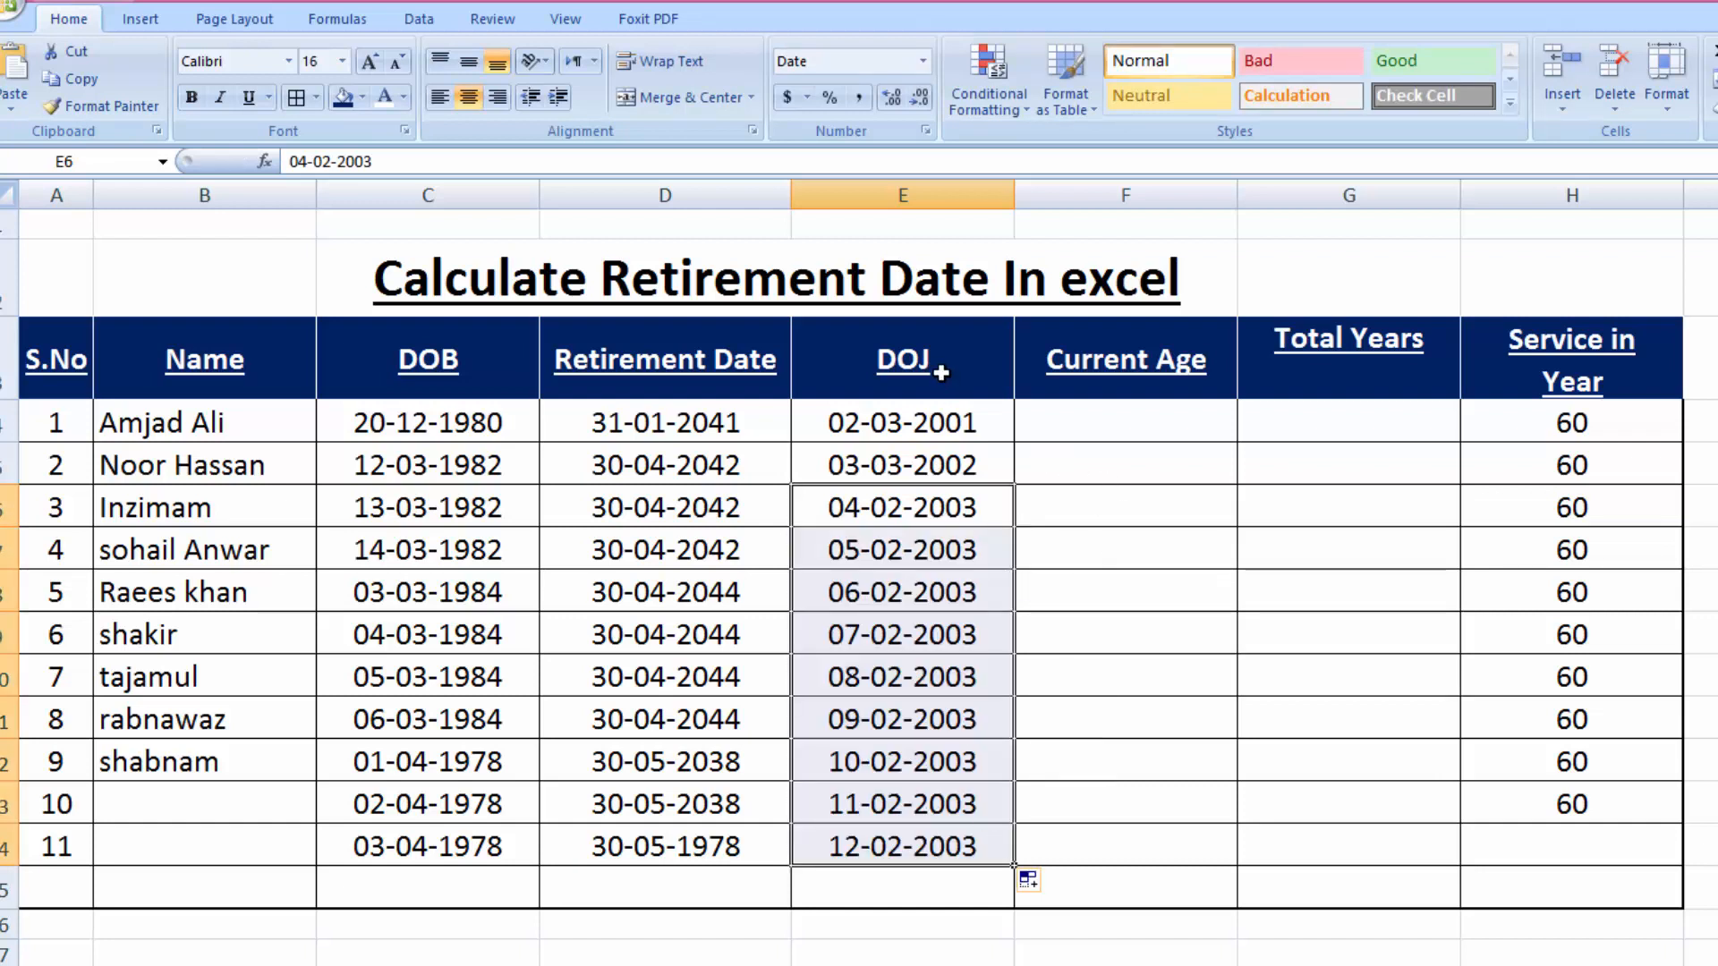
Enter the formula =DATEDIF(C4,E4,"Y")+1 under Current Age in F4
{"action": "left_click", "coordinate": [1125, 423]}
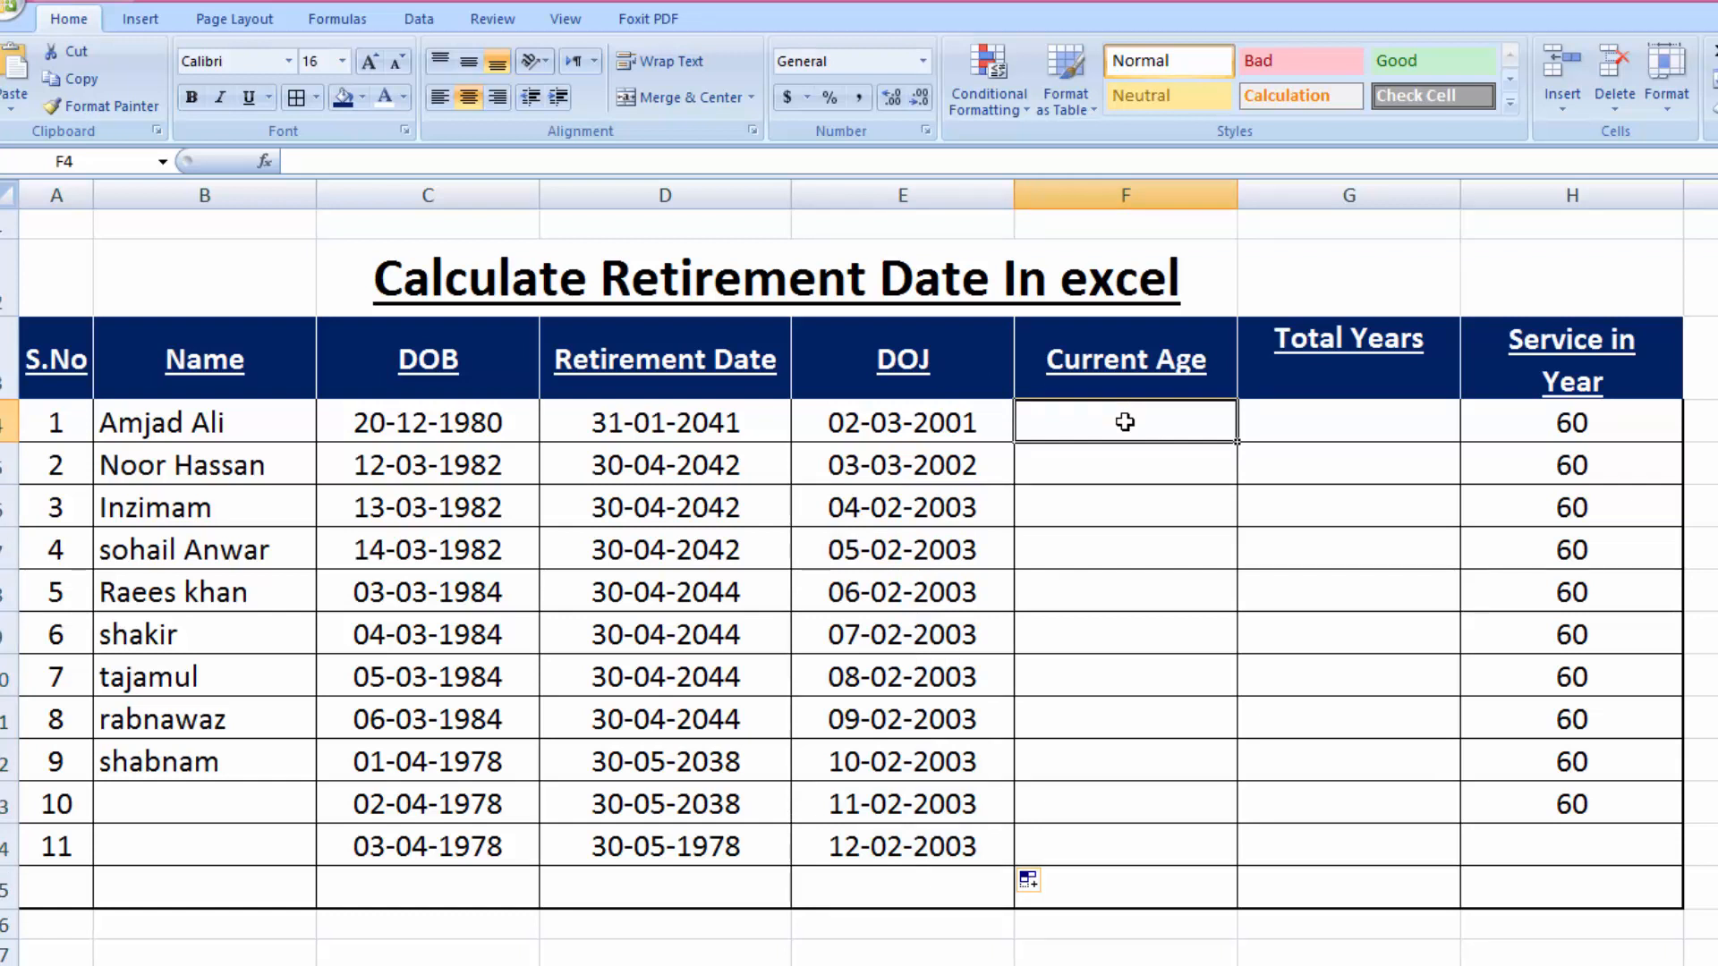
{"action": "type", "text": "="}
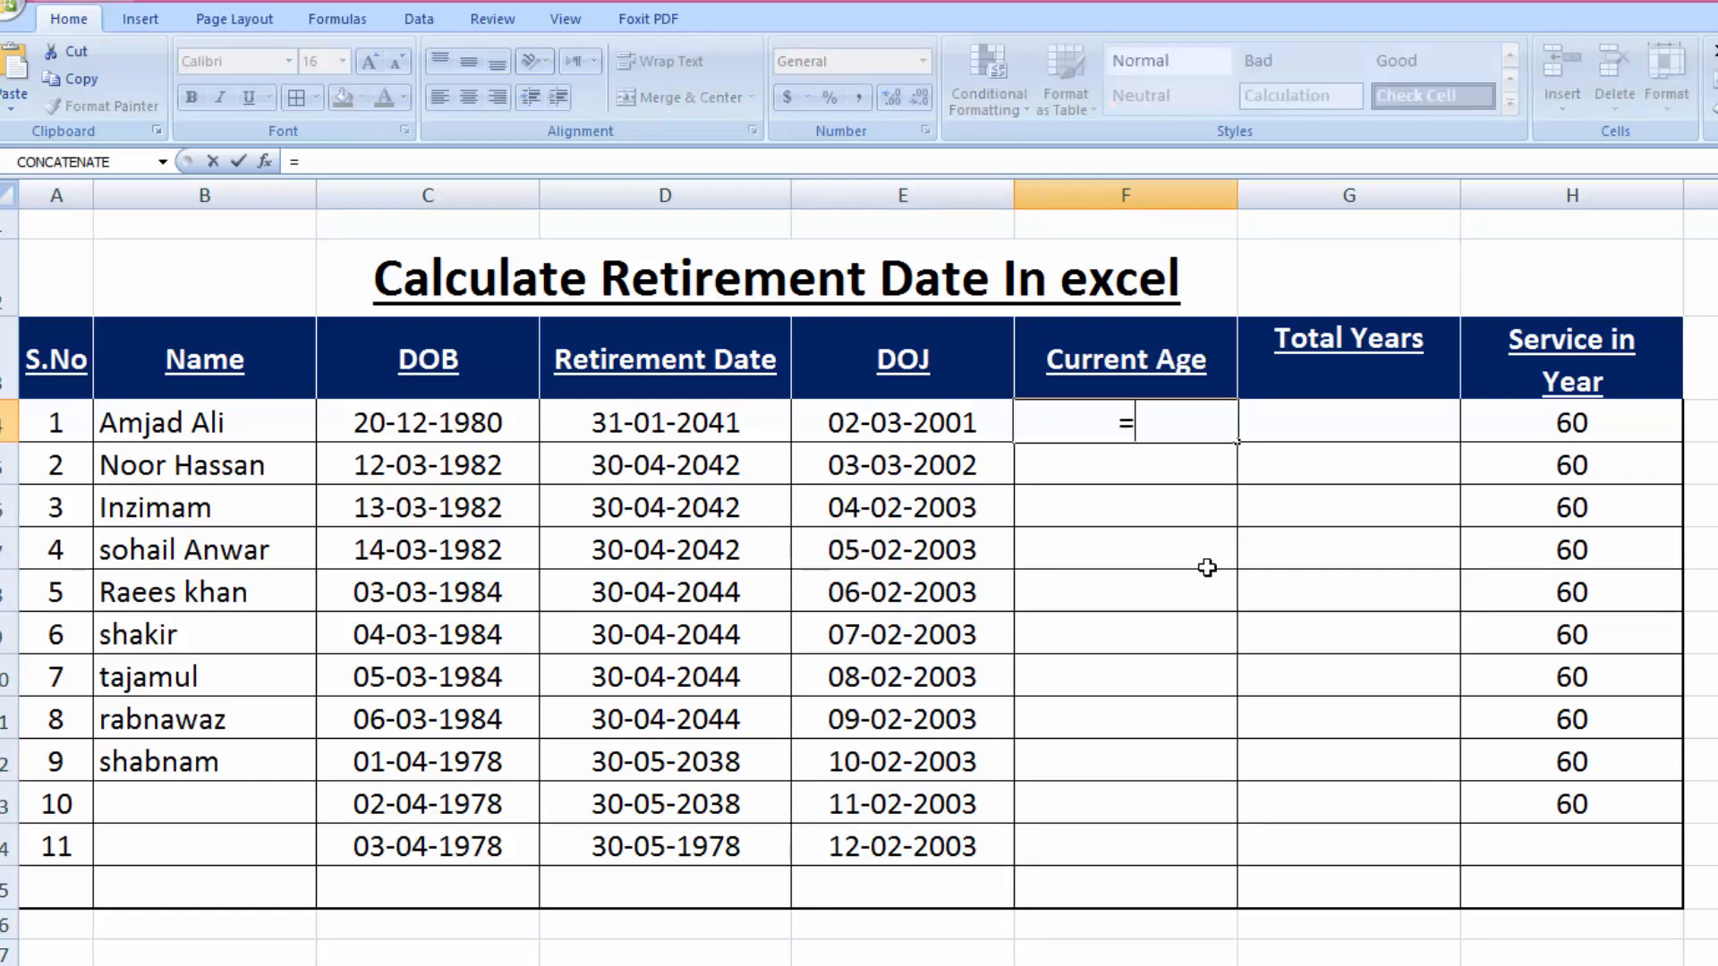
{"action": "type", "text": "DATED"}
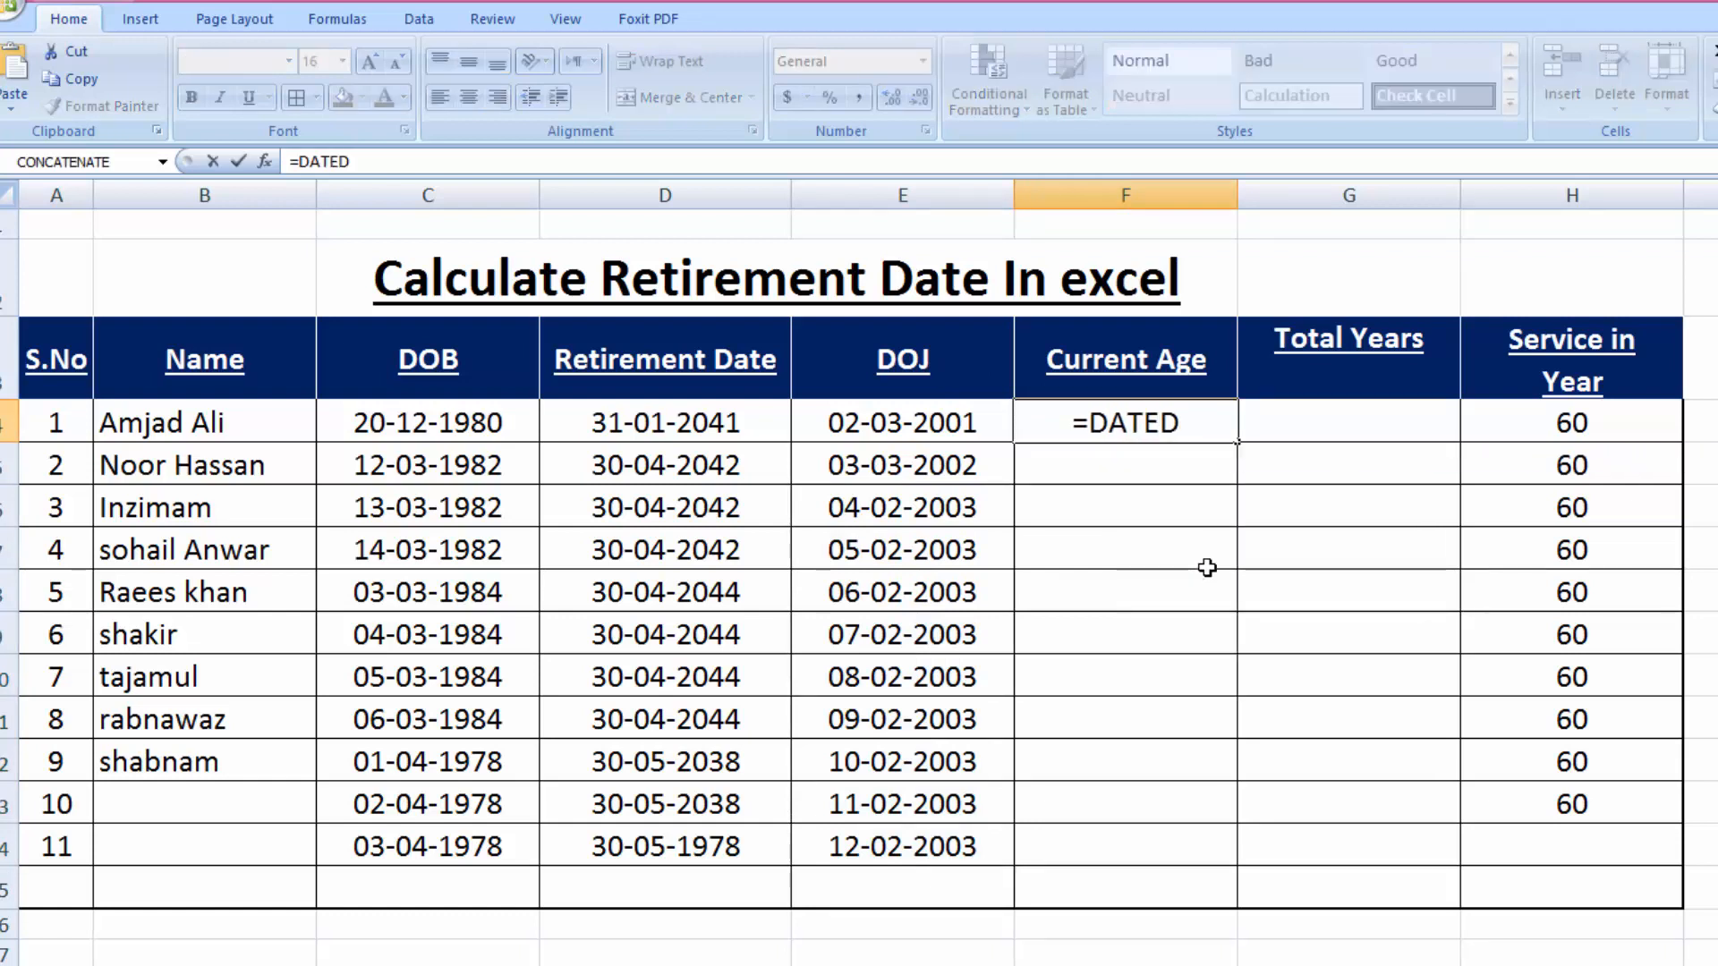
{"action": "type", "text": "IF"}
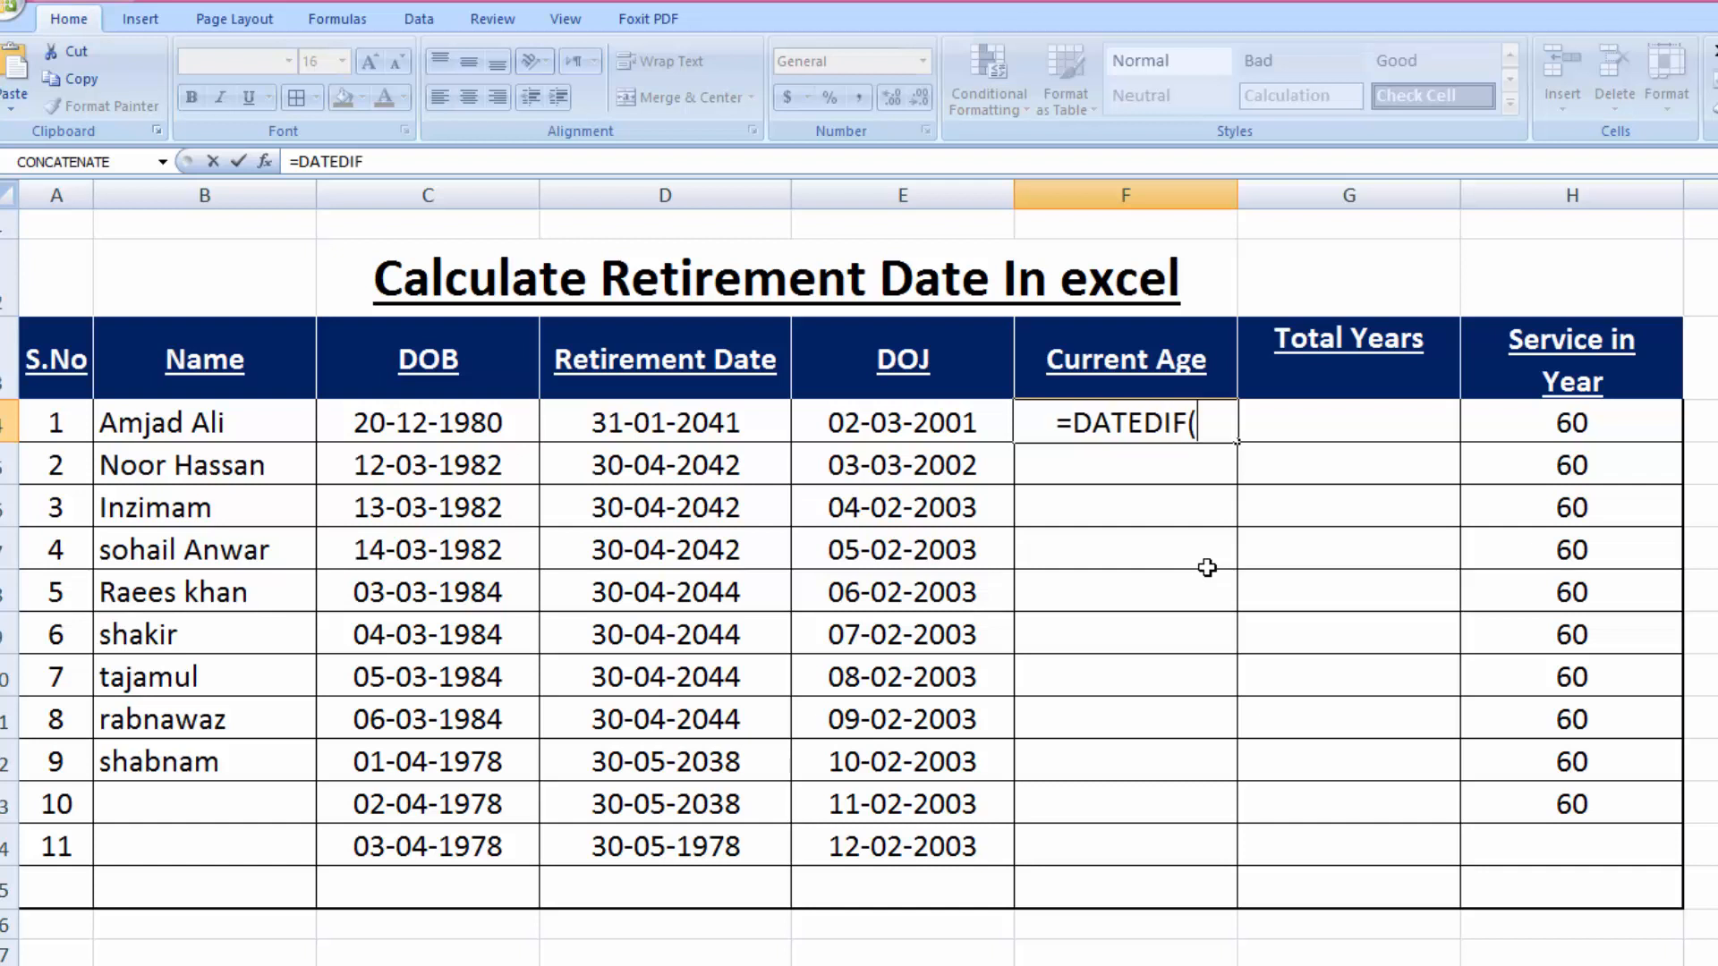
{"action": "type", "text": "("}
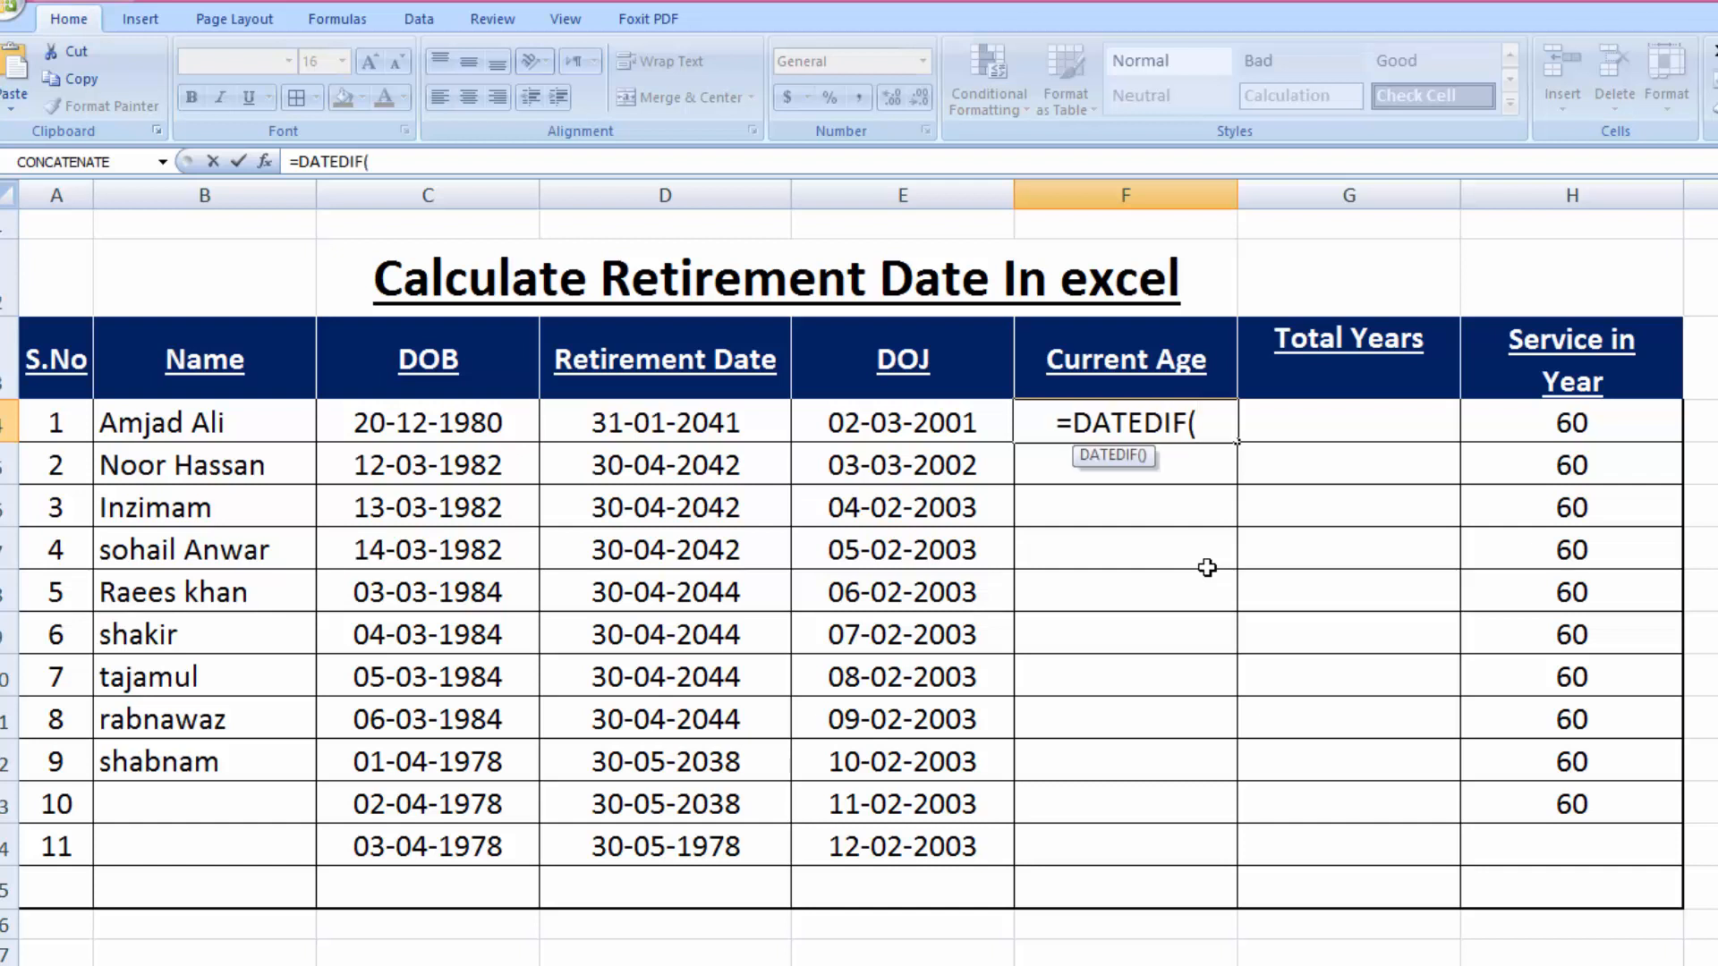
{"action": "left_click", "coordinate": [423, 422]}
{"action": "type", "text": ","}
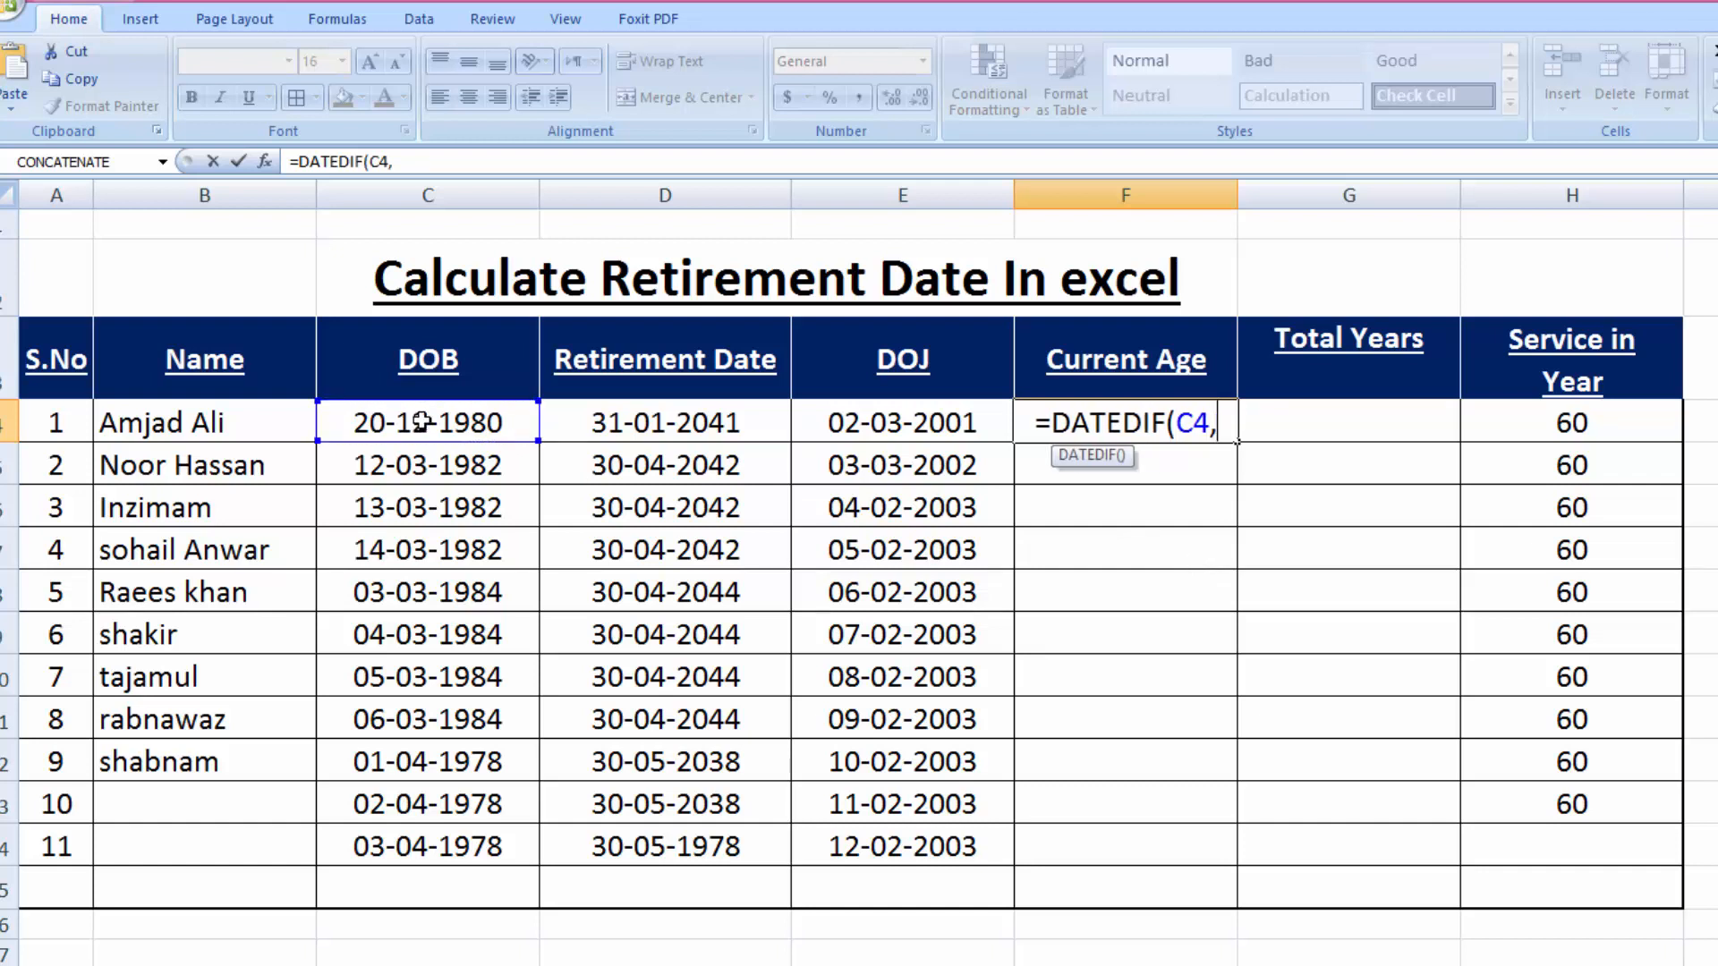
{"action": "left_click", "coordinate": [875, 423]}
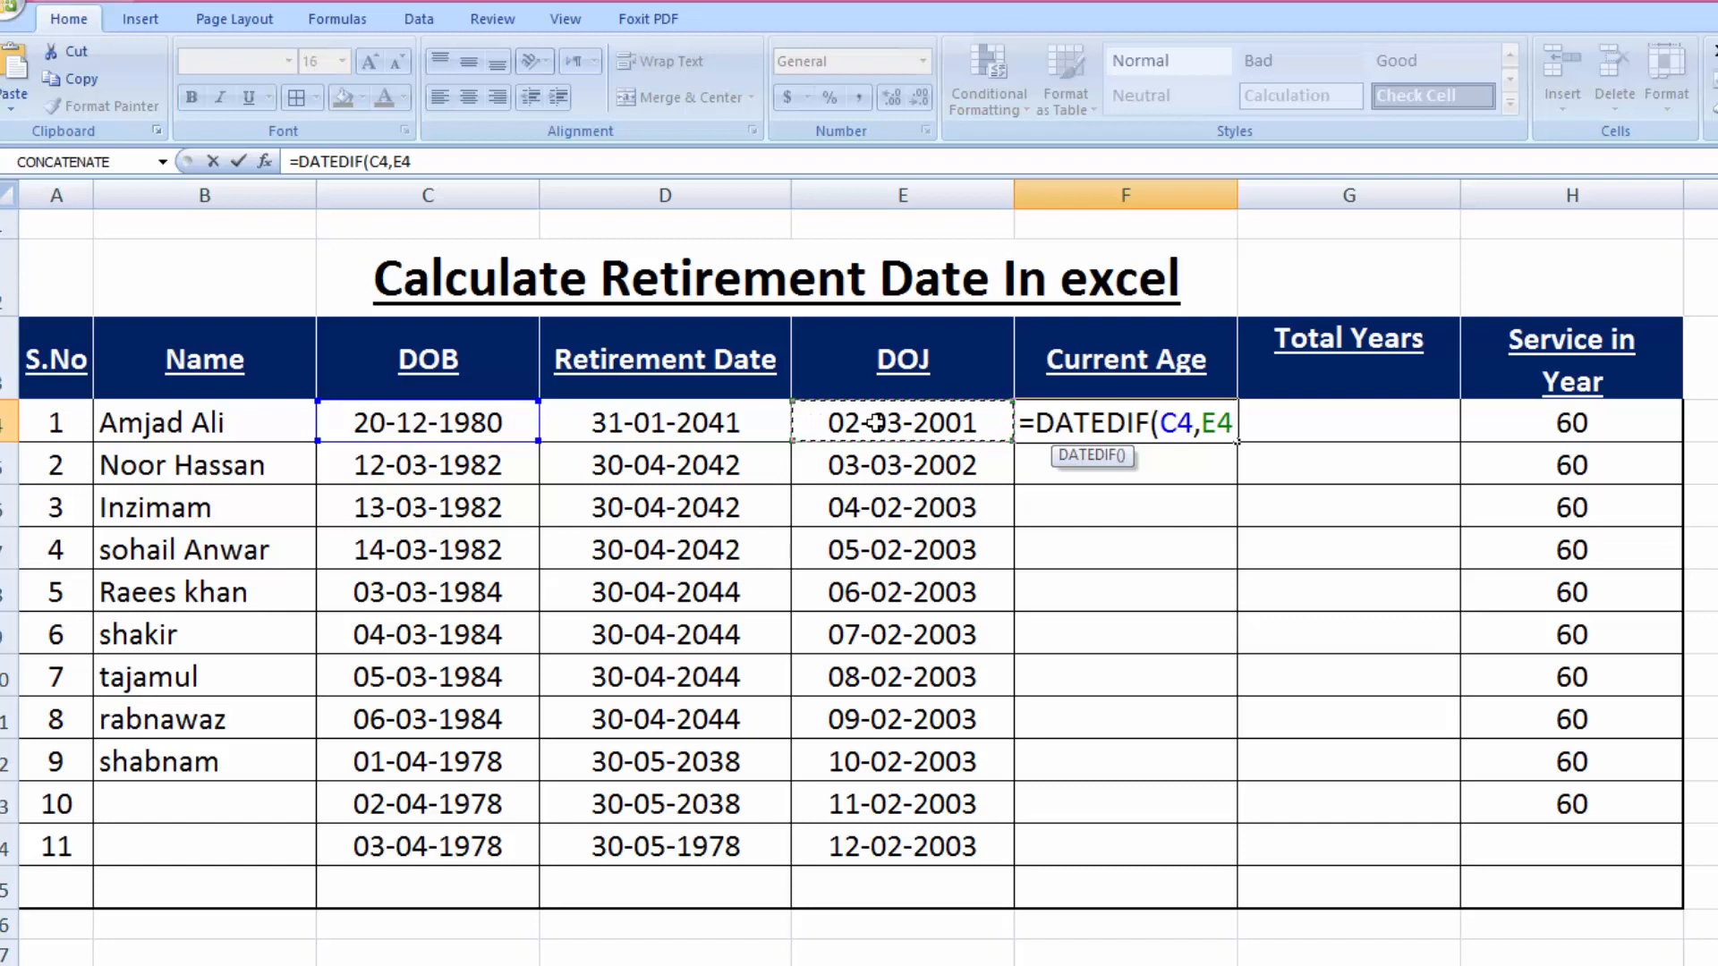
{"action": "type", "text": ","}
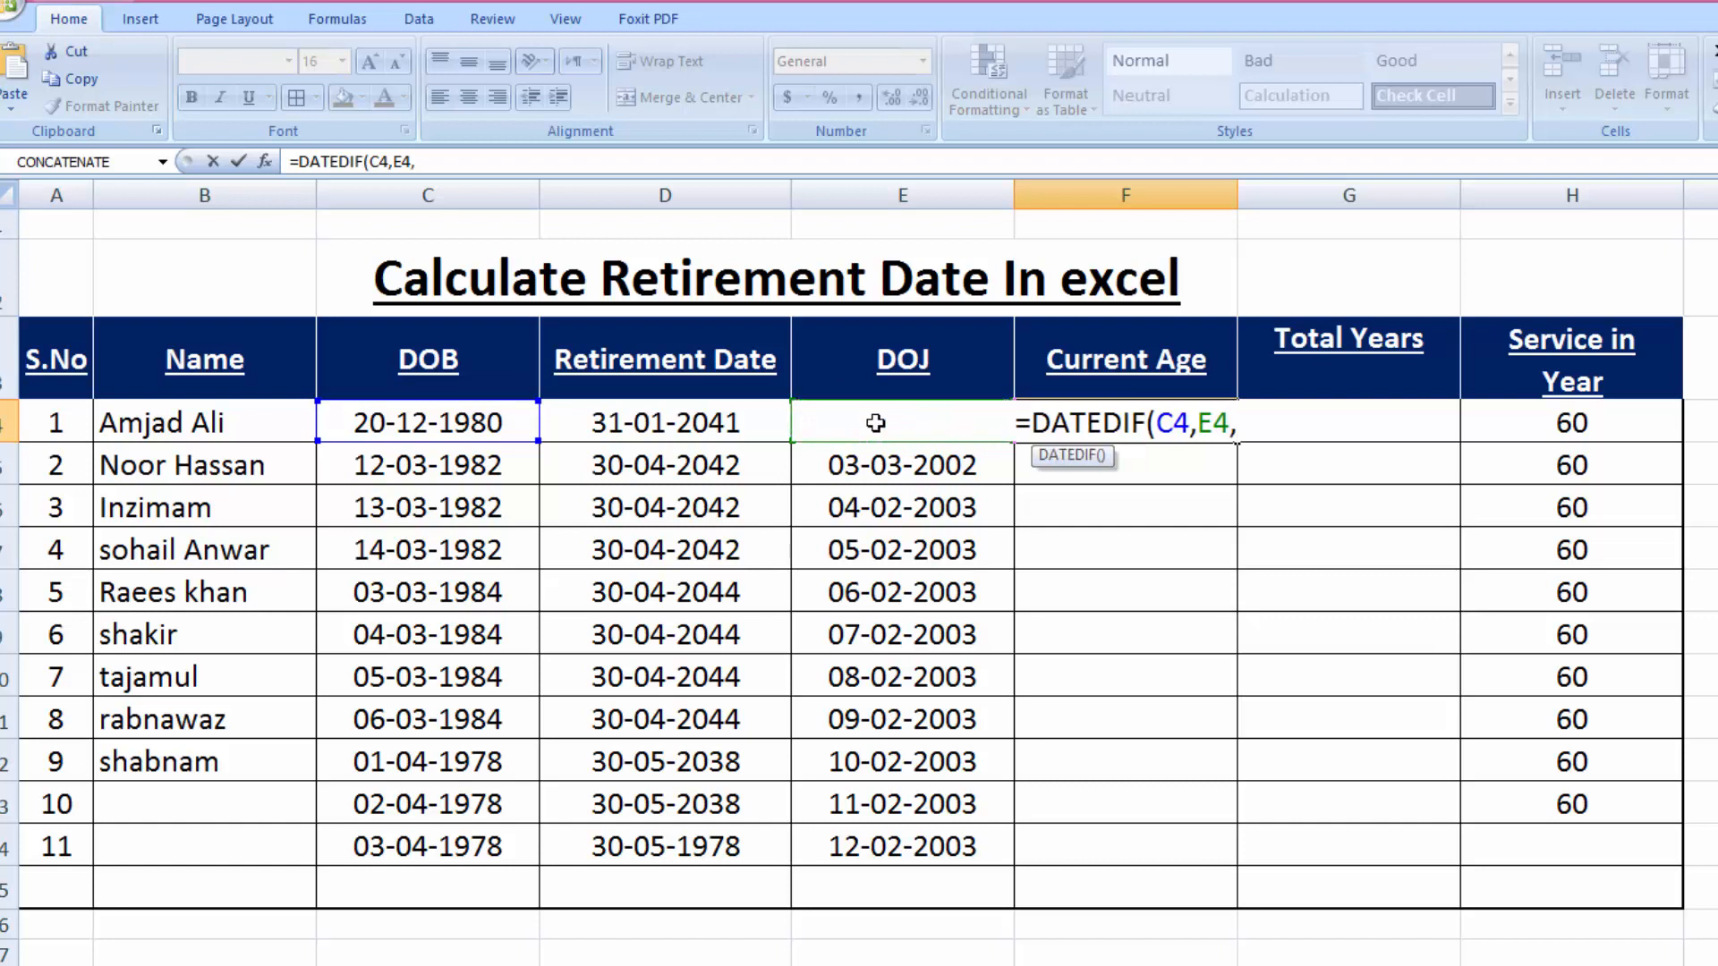
{"action": "type", "text": "\""}
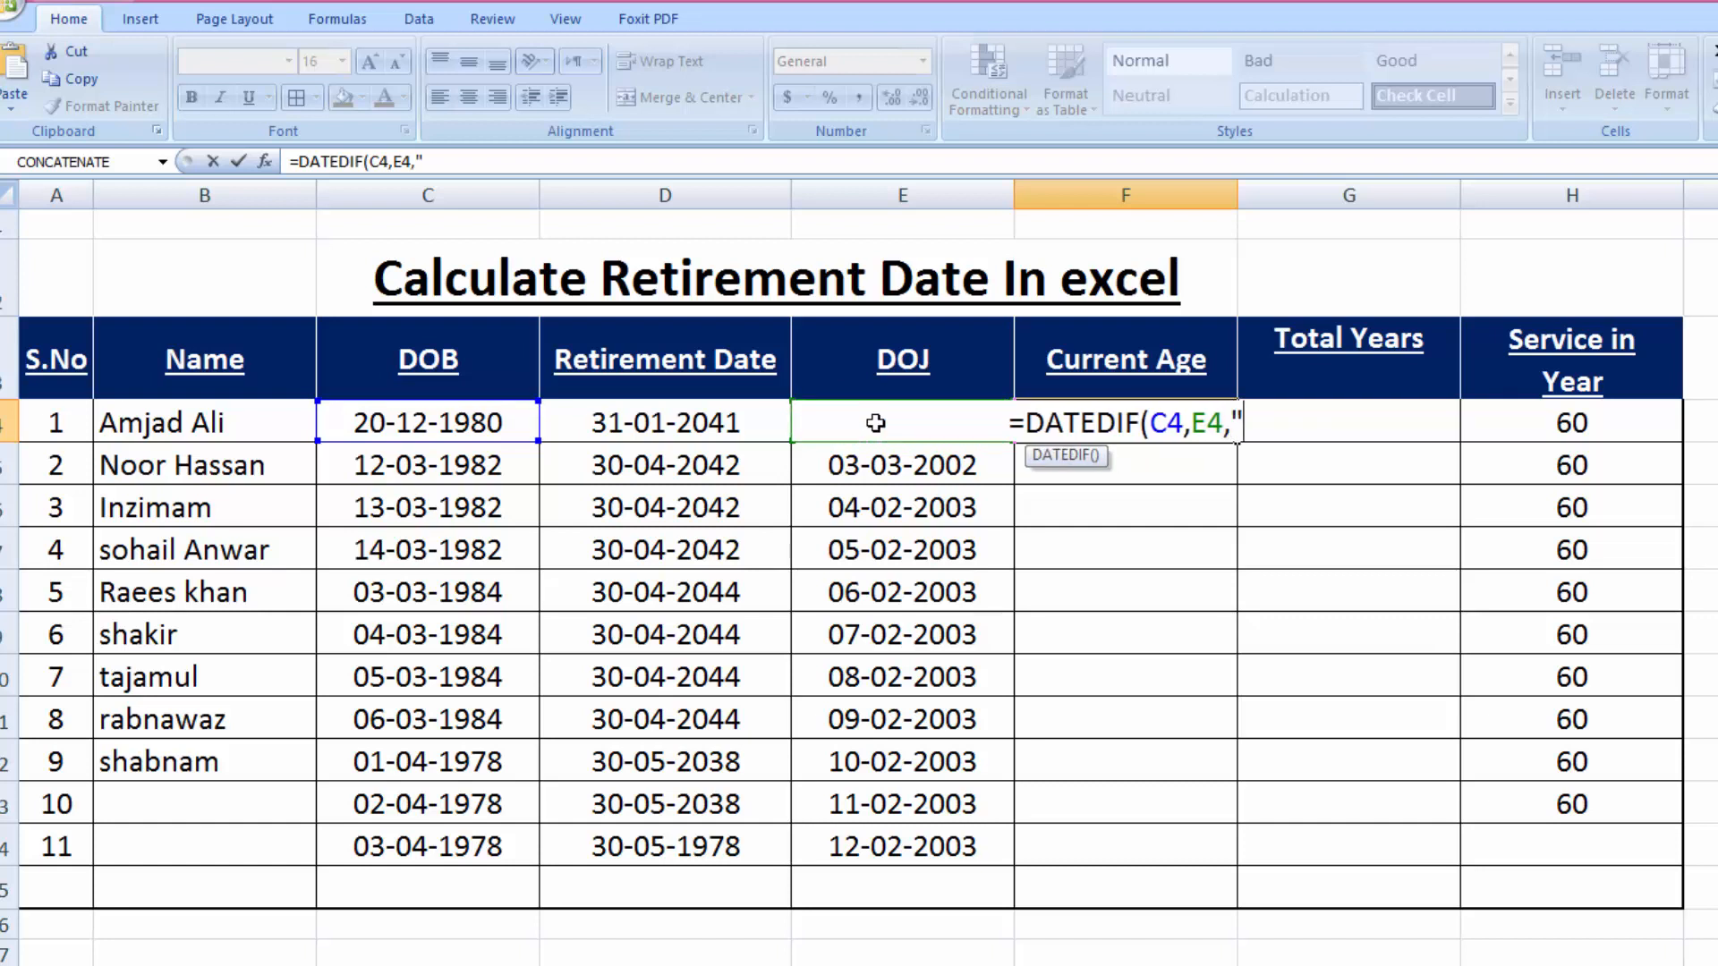
{"action": "type", "text": "Y\""}
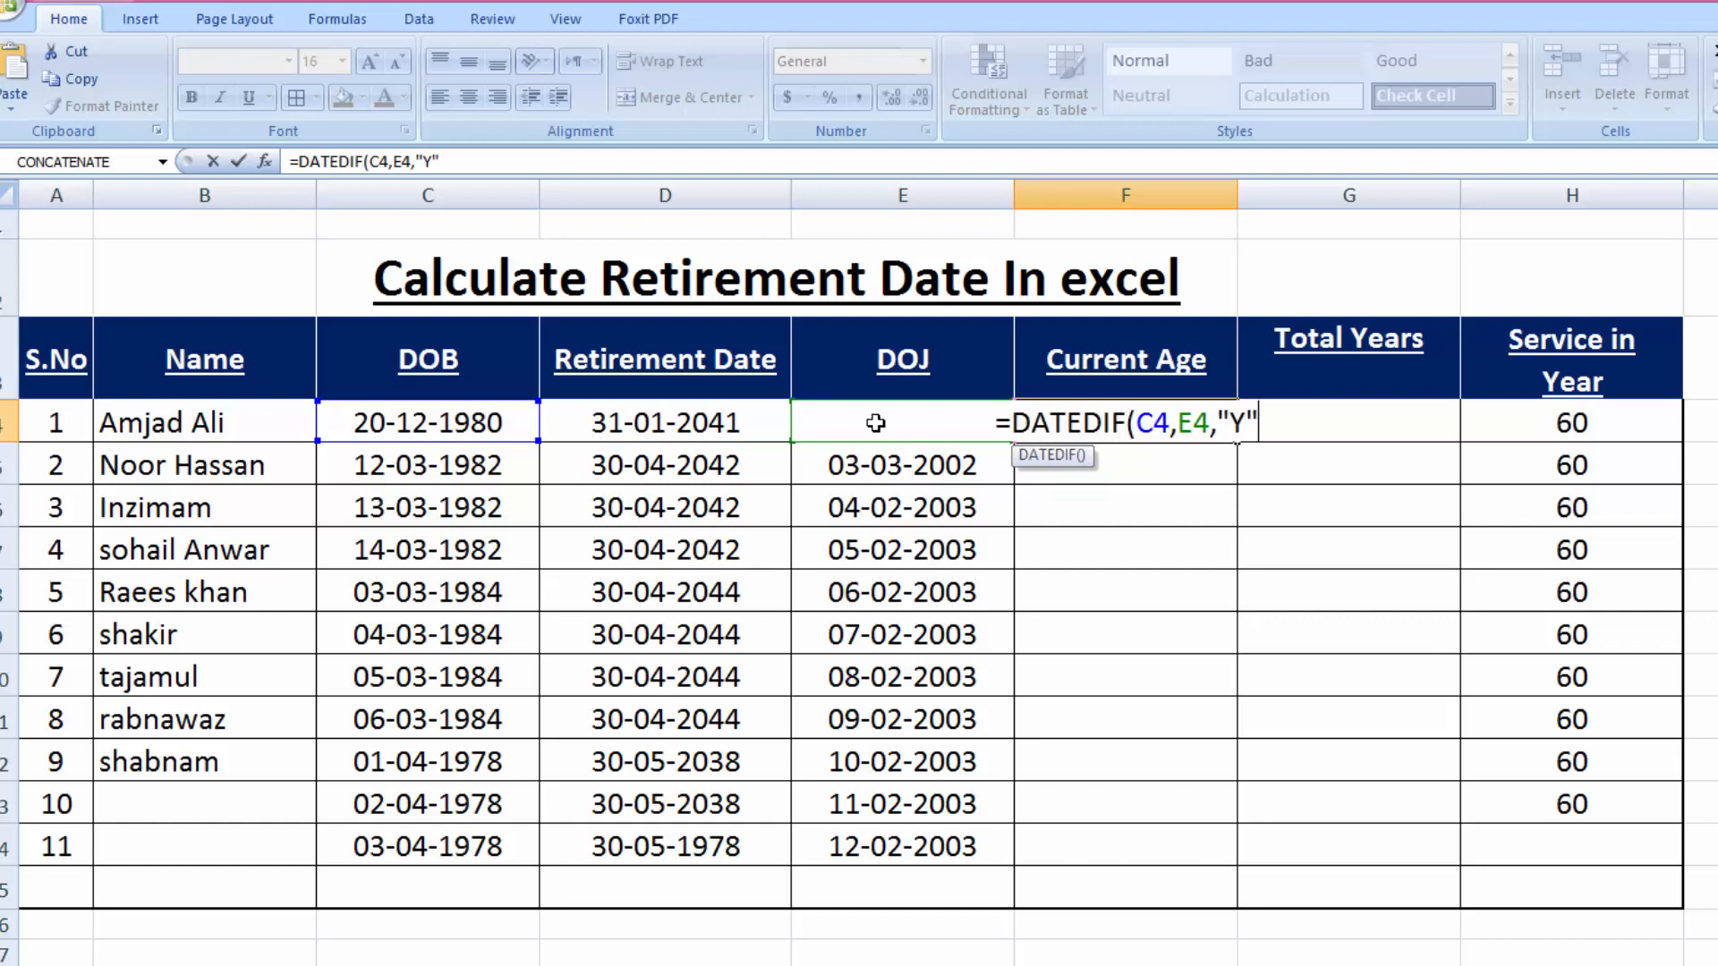
{"action": "type", "text": ")+"}
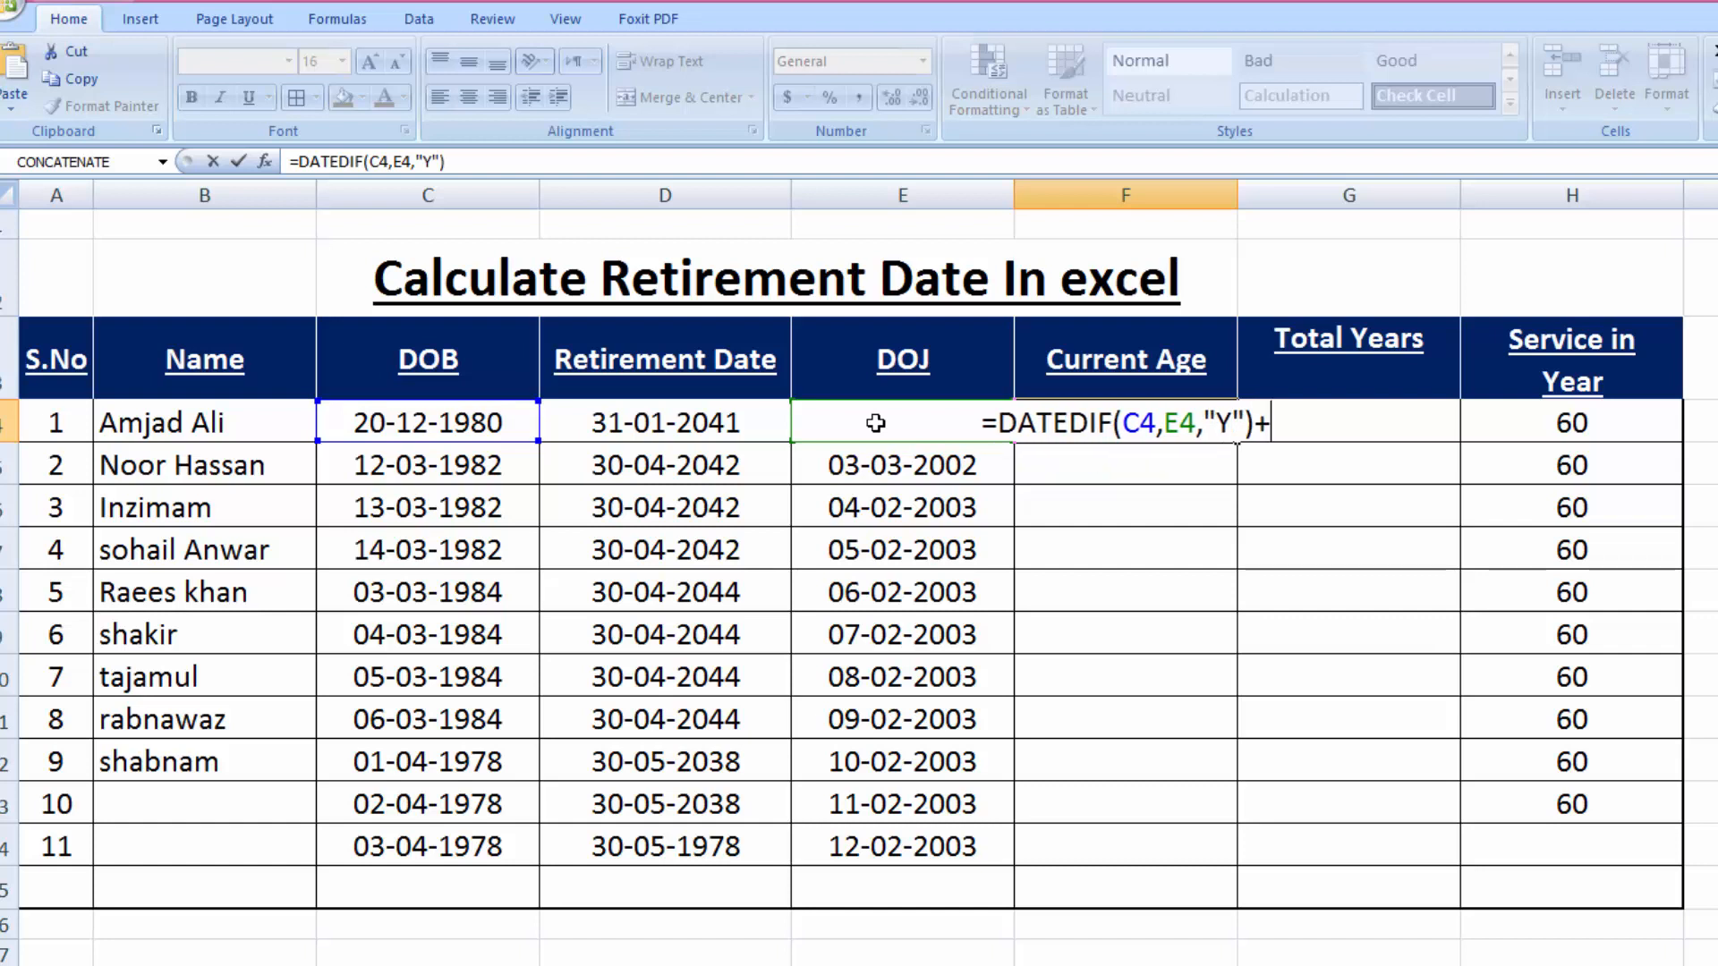
{"action": "type", "text": "1"}
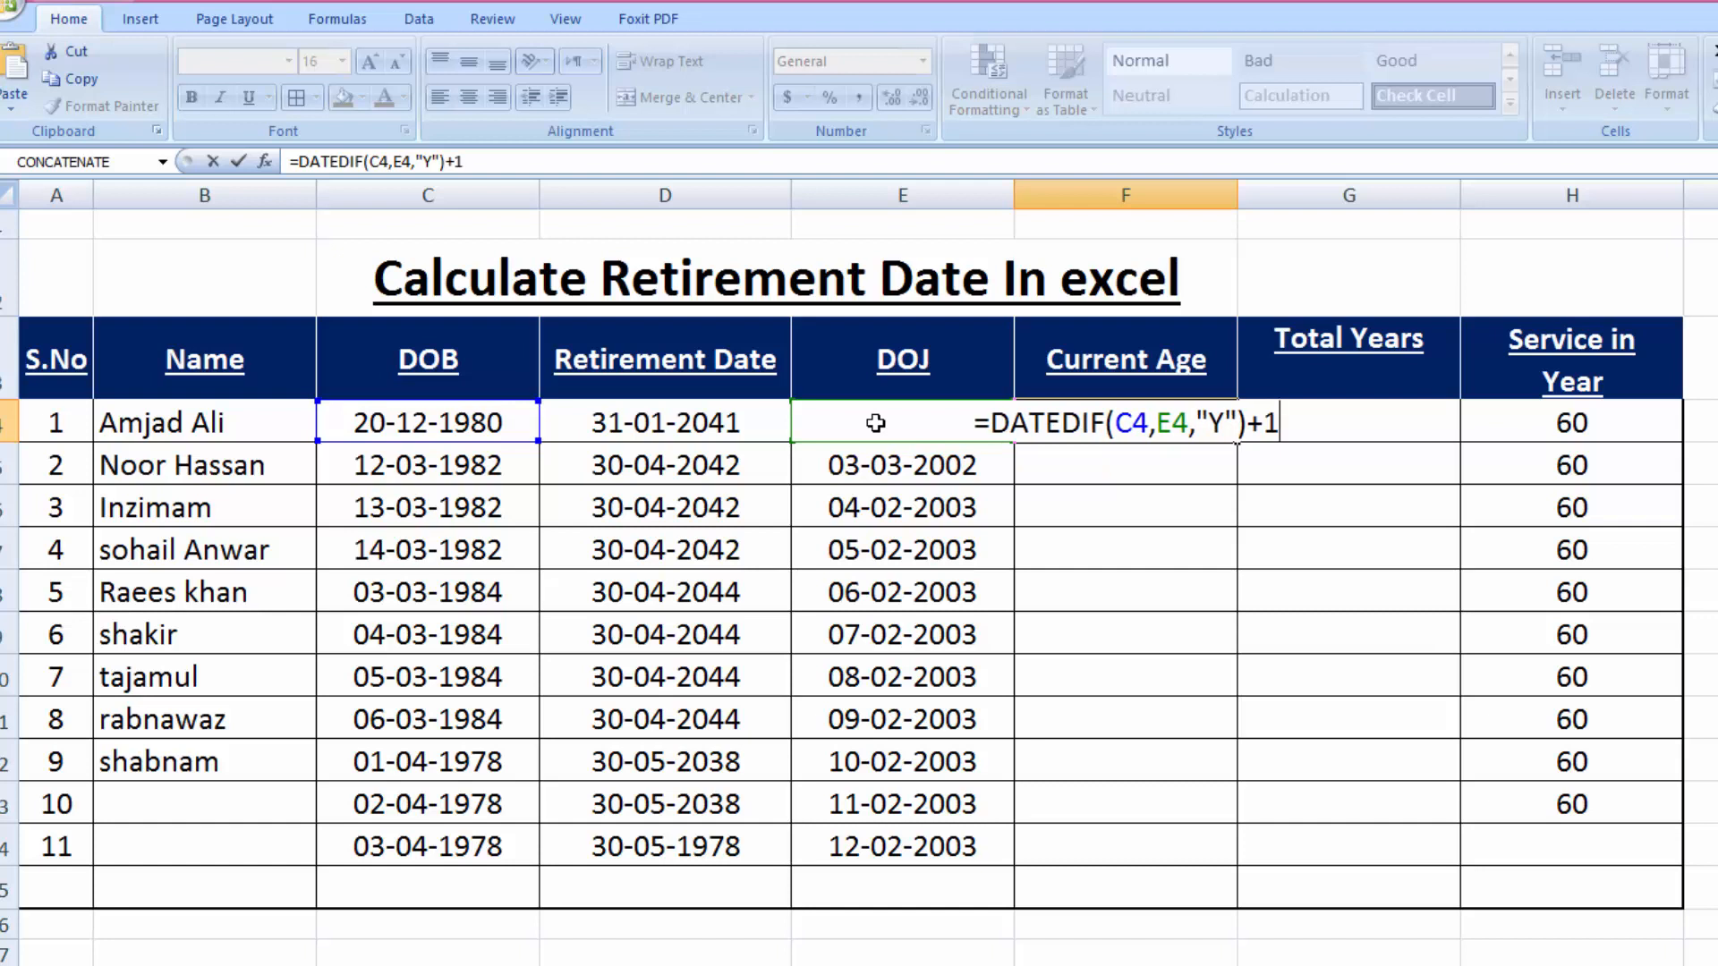
{"action": "key", "text": "Return"}
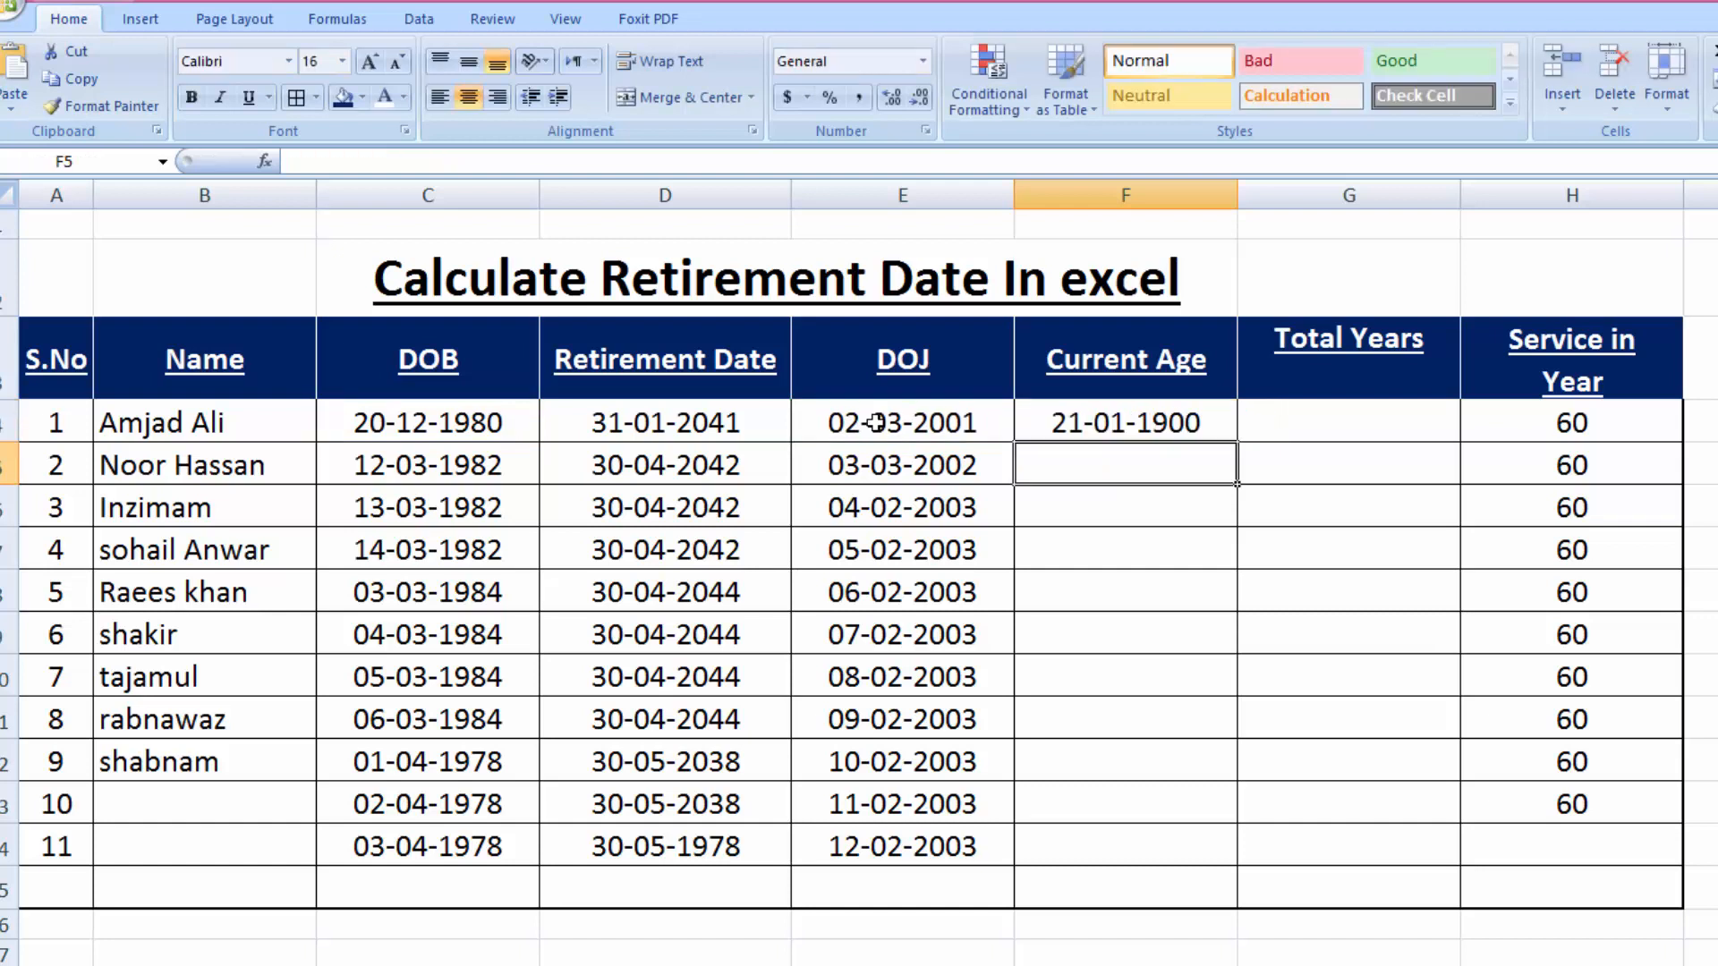
Fill the F4 formula down the Current Age column to F14 and set the range's number format to General
{"action": "left_click", "coordinate": [1201, 423]}
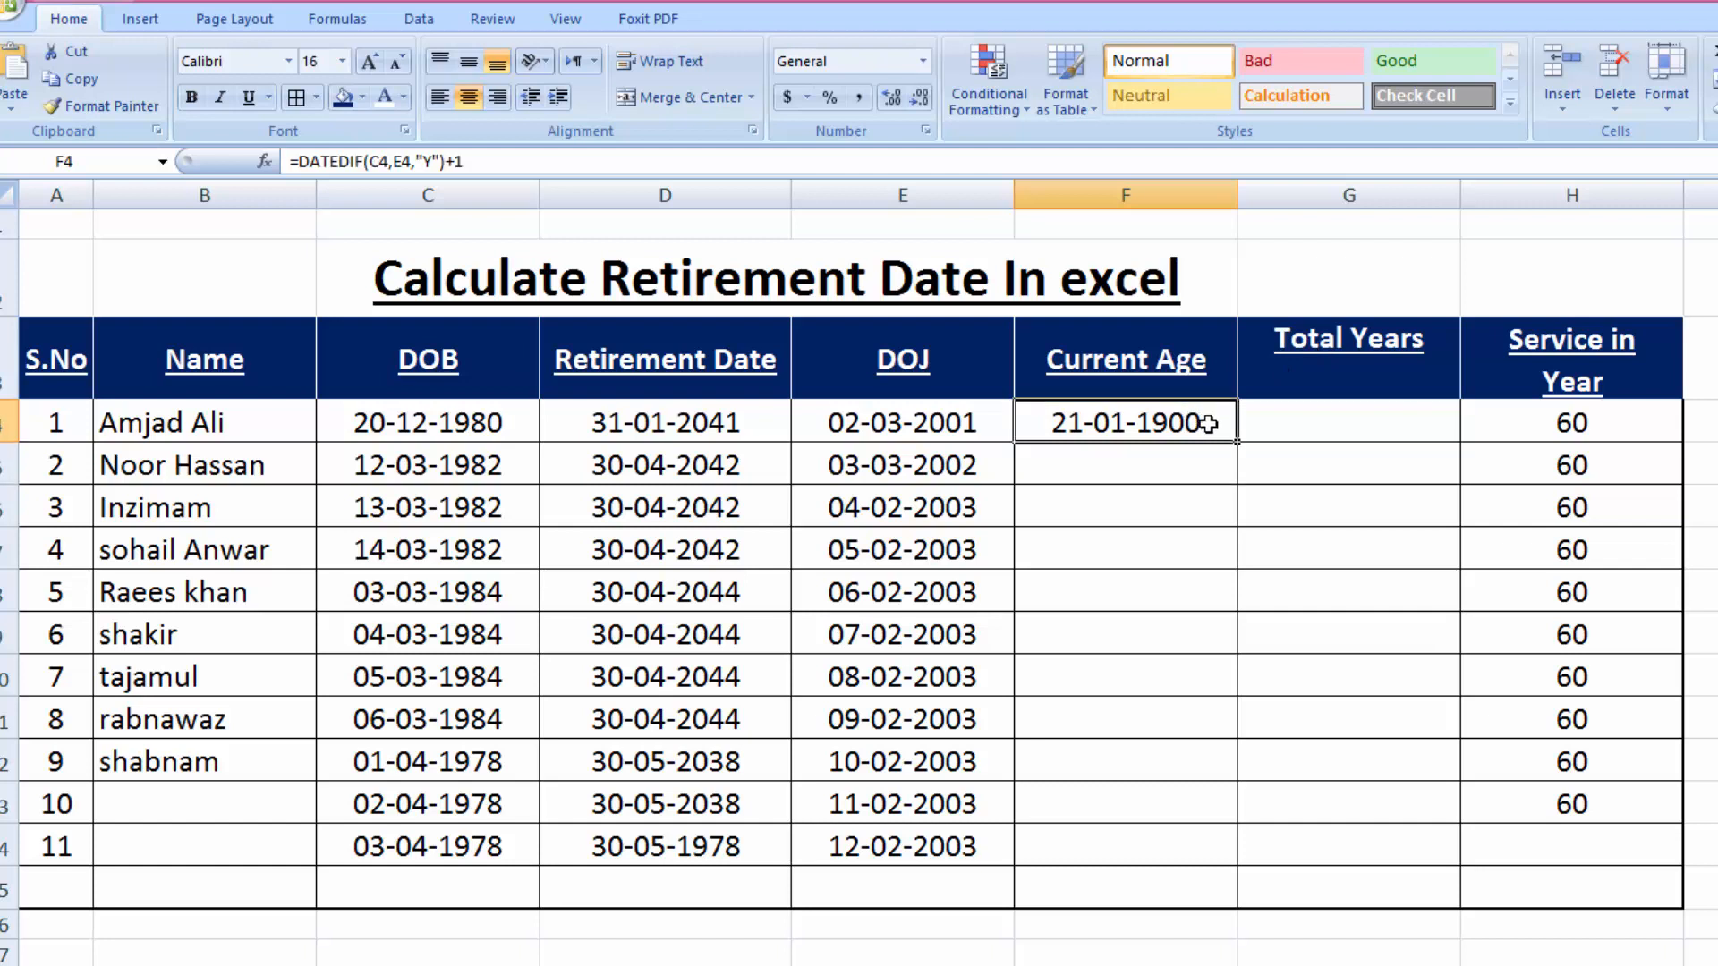
{"action": "double_click", "coordinate": [1236, 445]}
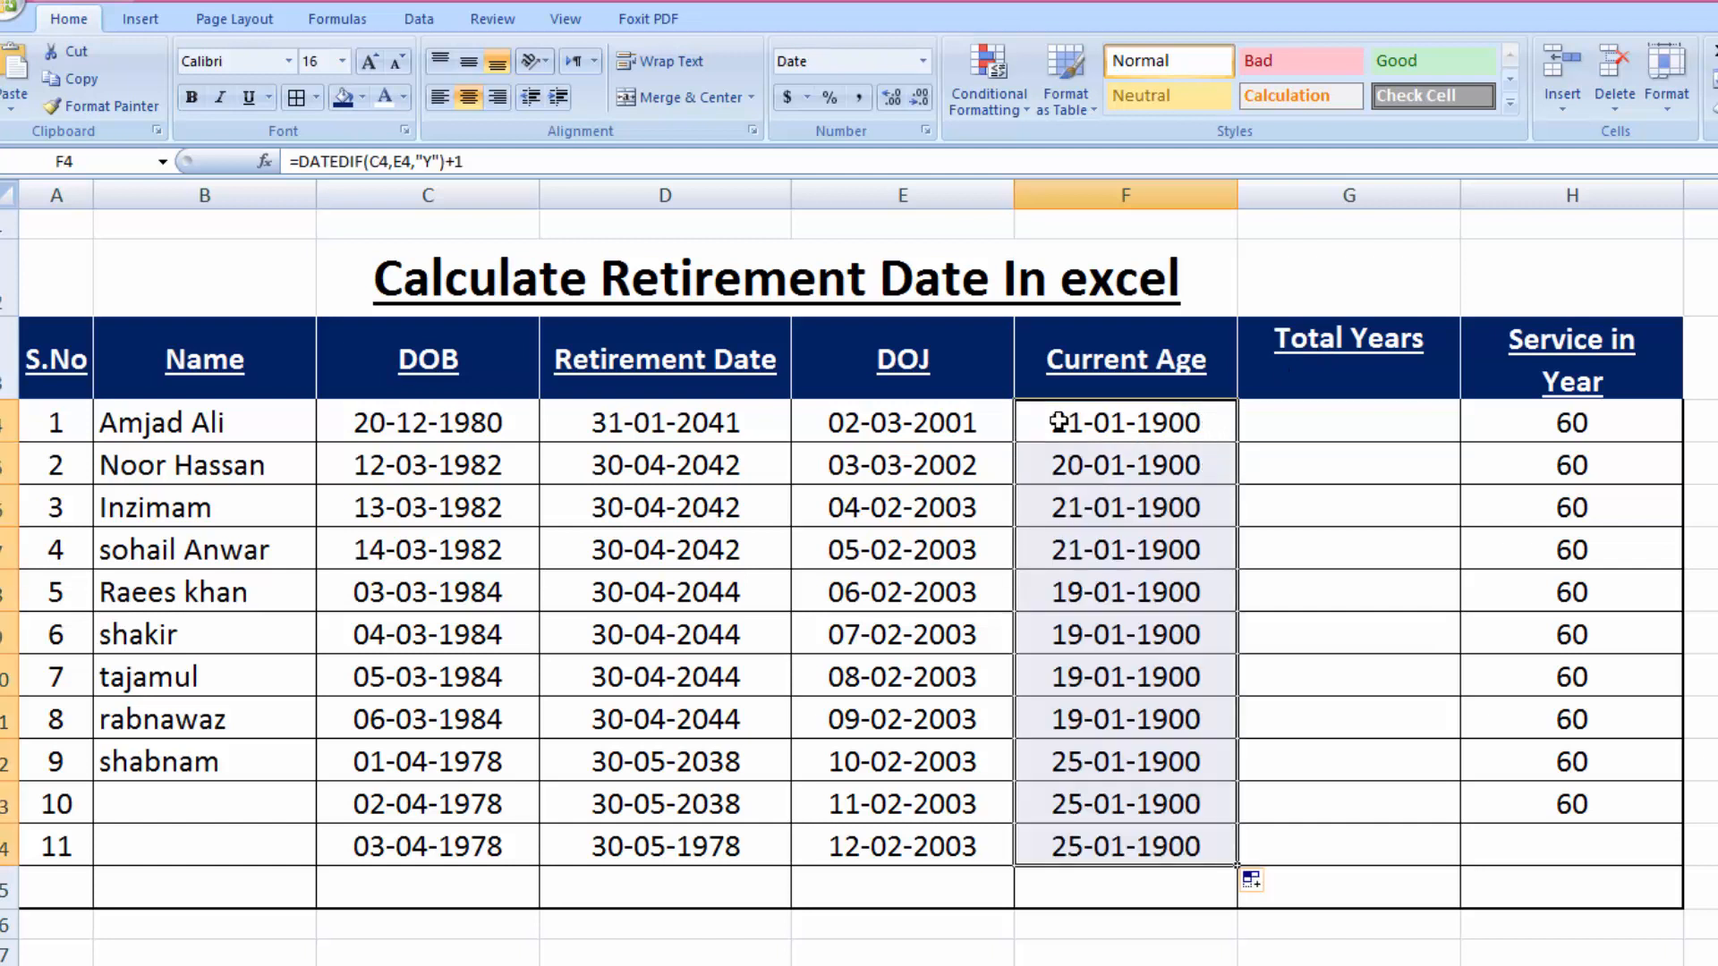
{"action": "left_click", "coordinate": [926, 60]}
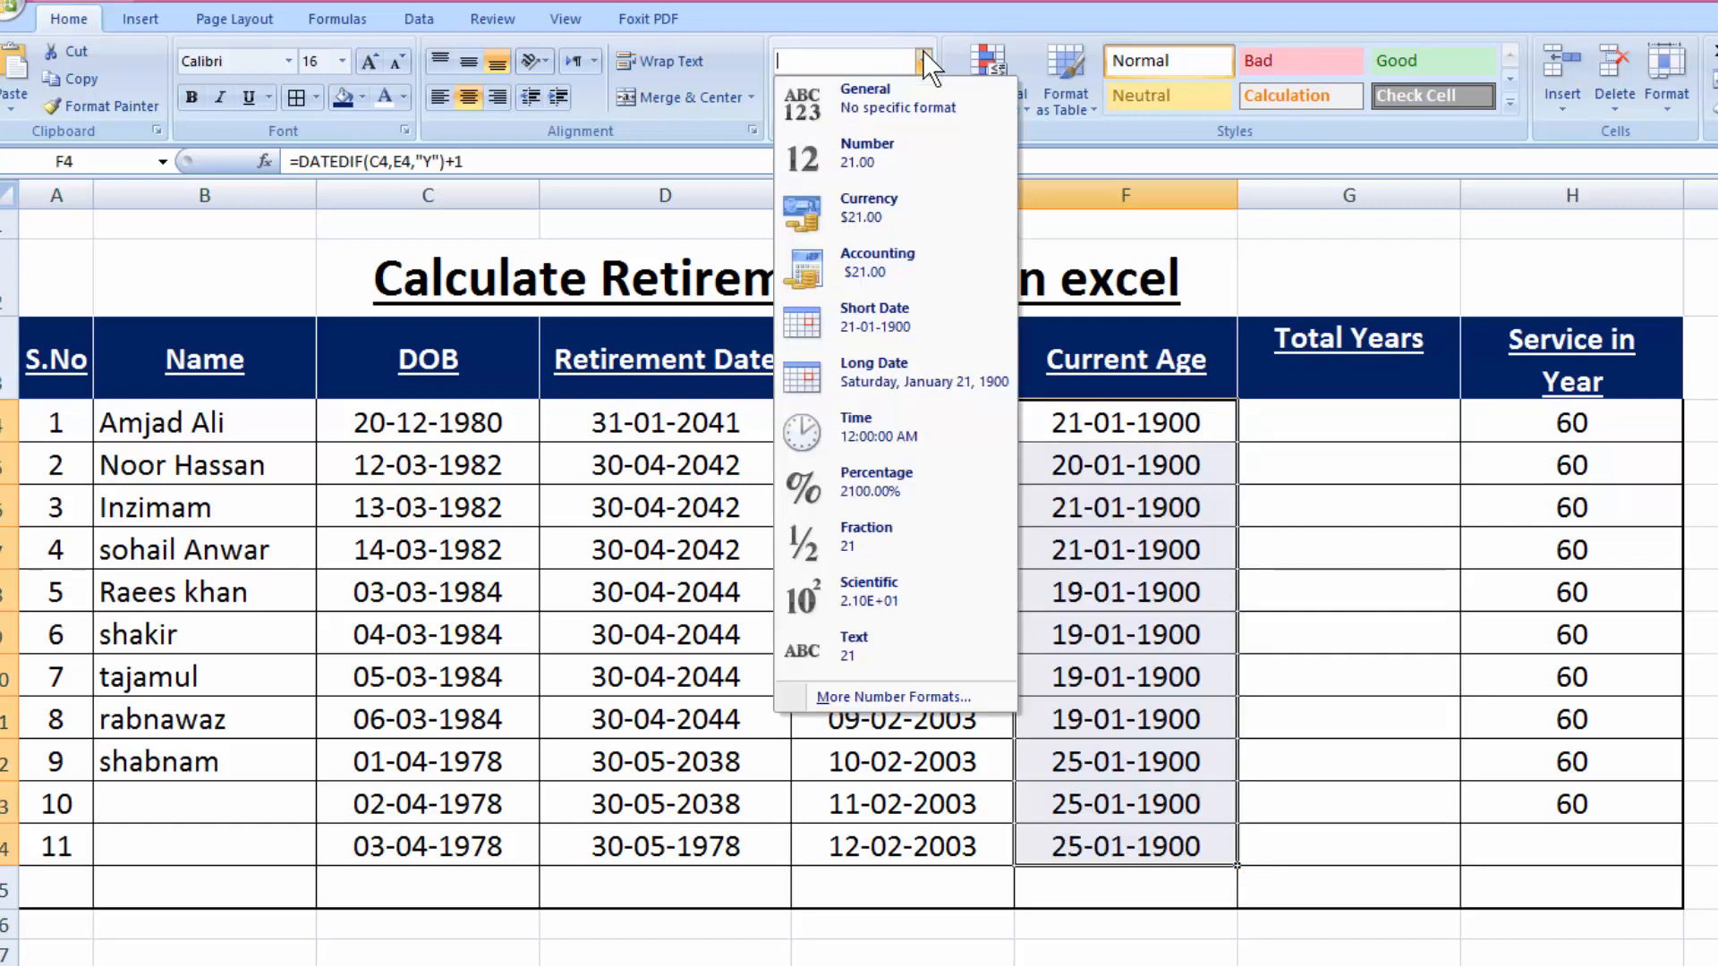
{"action": "left_click", "coordinate": [876, 115]}
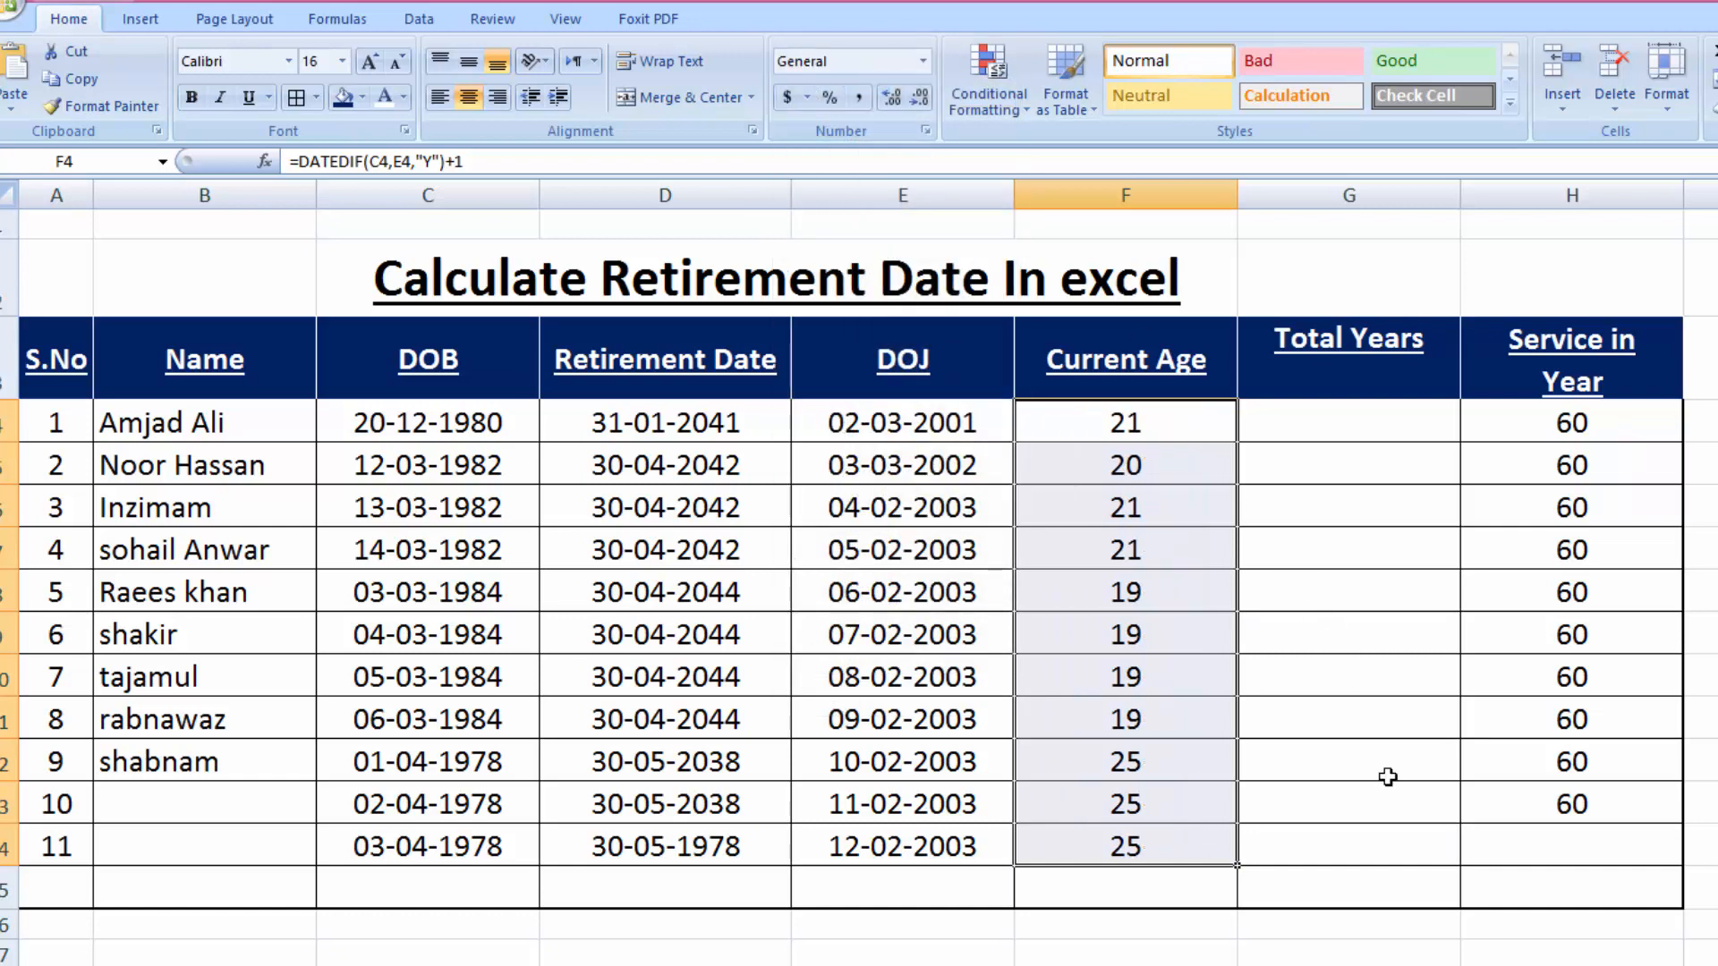
Reopen and re-enter the DATEDIF formula in F4, and set the cell's number format to General
{"action": "left_click", "coordinate": [1102, 434]}
{"action": "double_click", "coordinate": [1102, 434]}
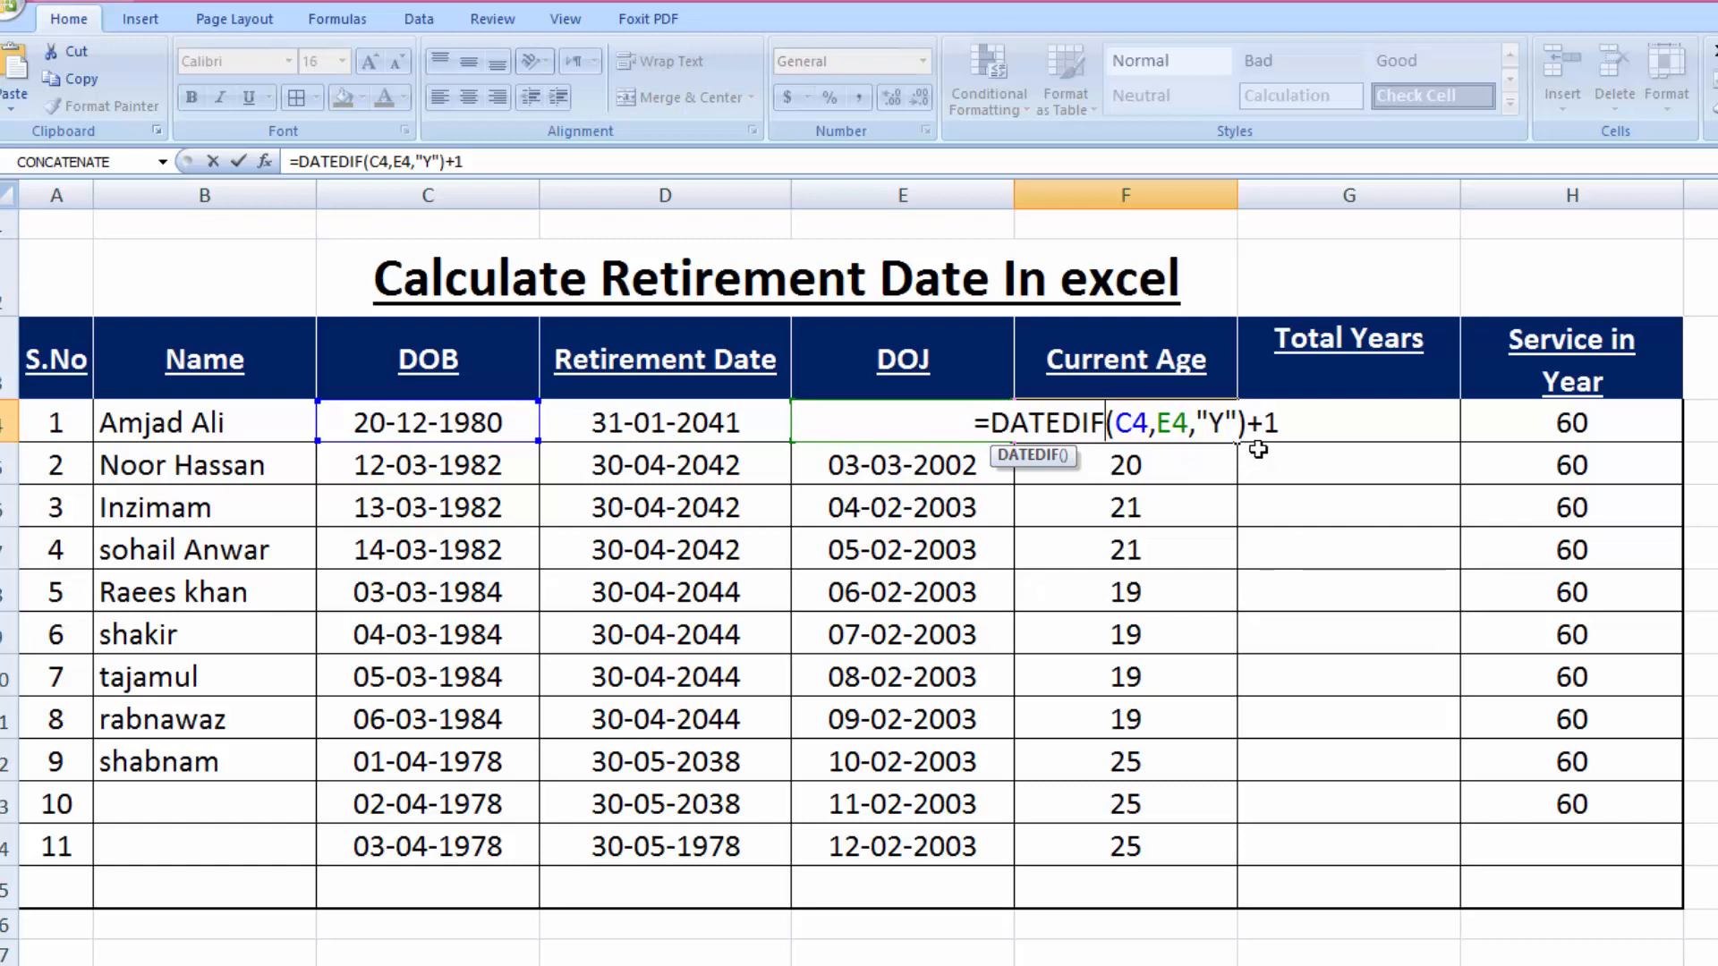
{"action": "left_click", "coordinate": [1297, 427]}
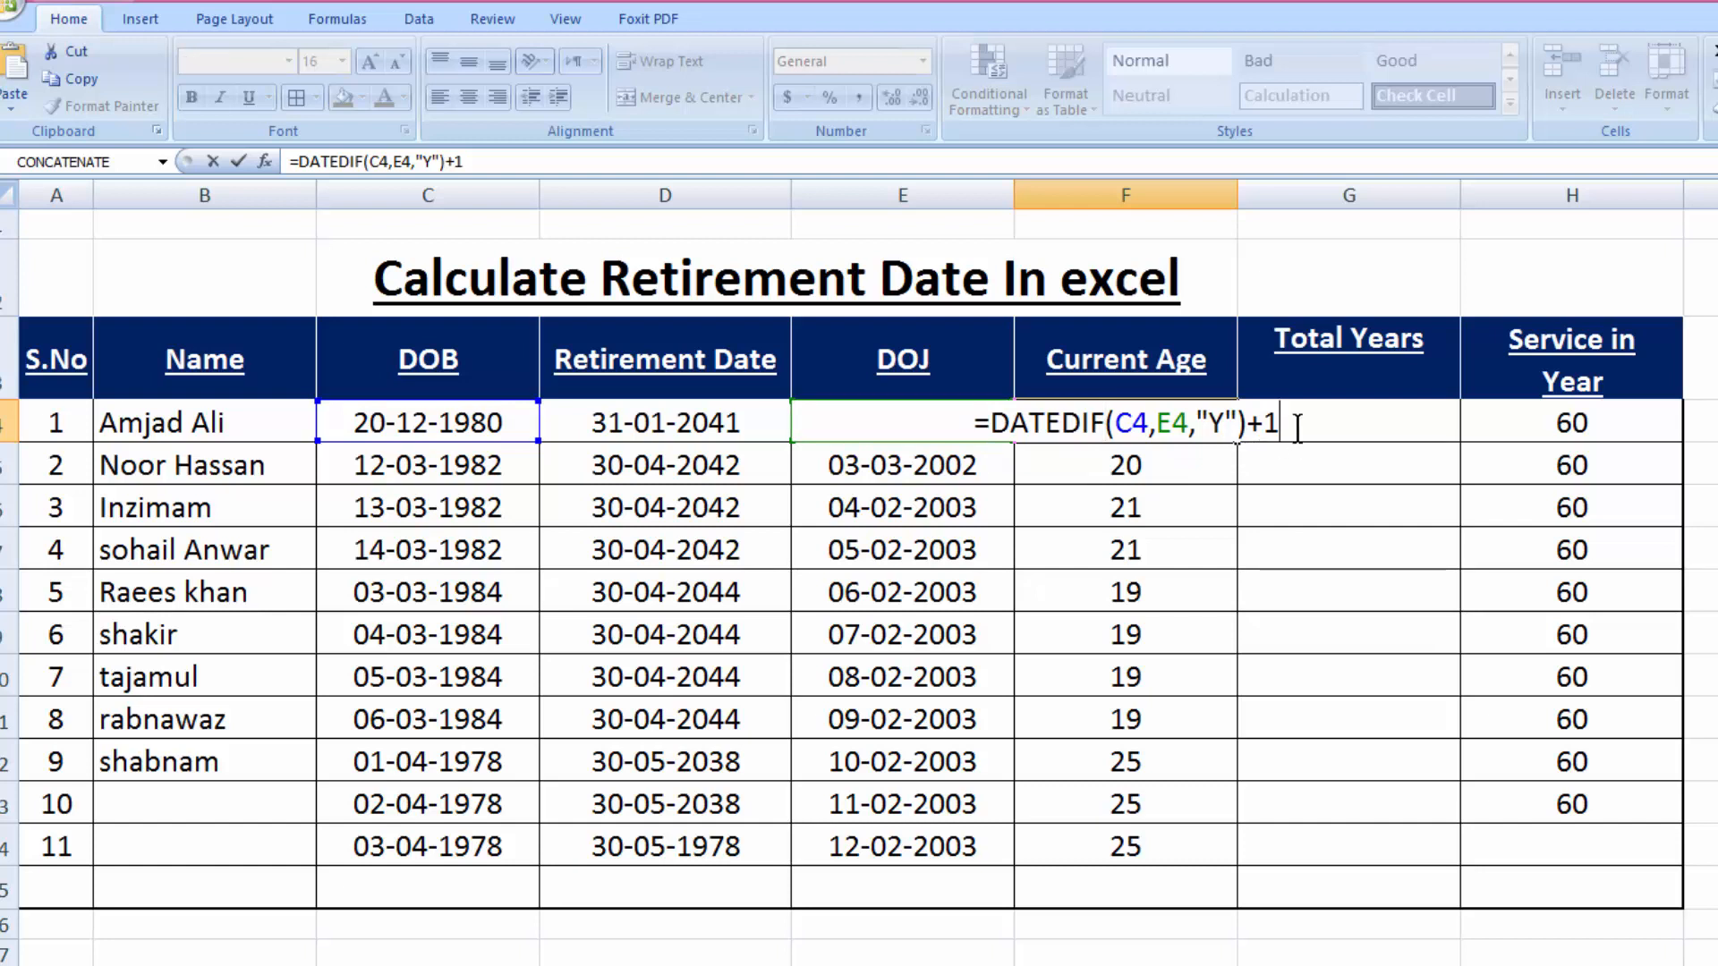
{"action": "key", "text": "Return"}
{"action": "left_click", "coordinate": [1194, 421]}
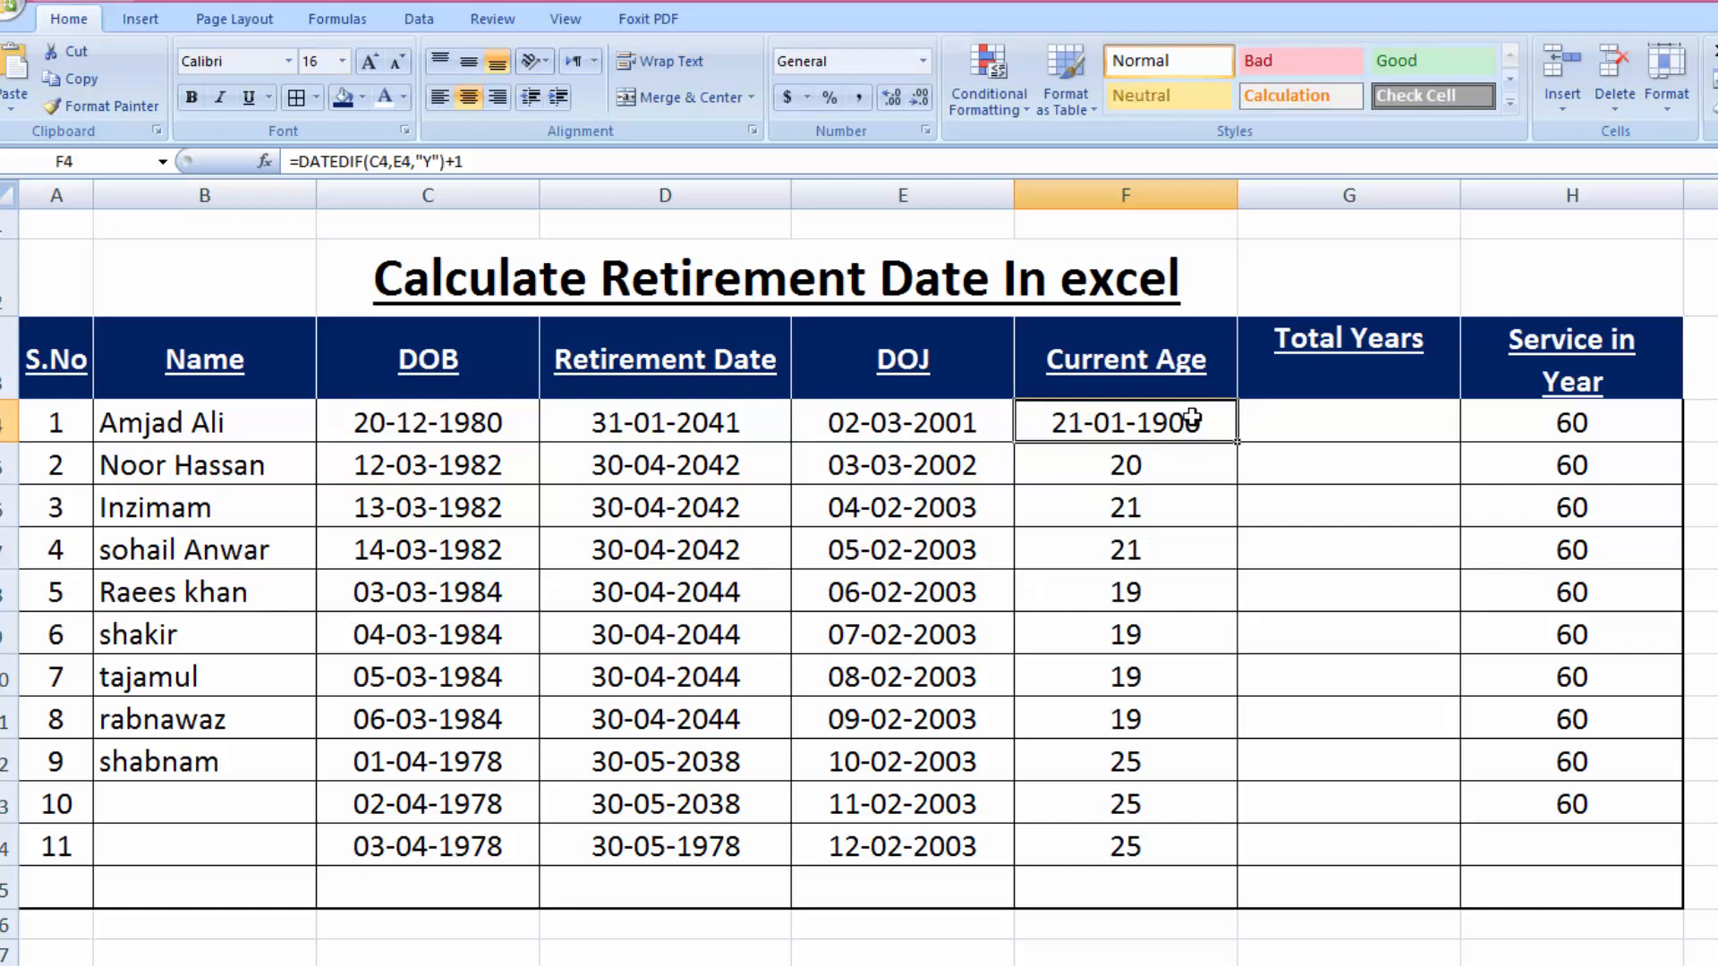
{"action": "left_click", "coordinate": [924, 60]}
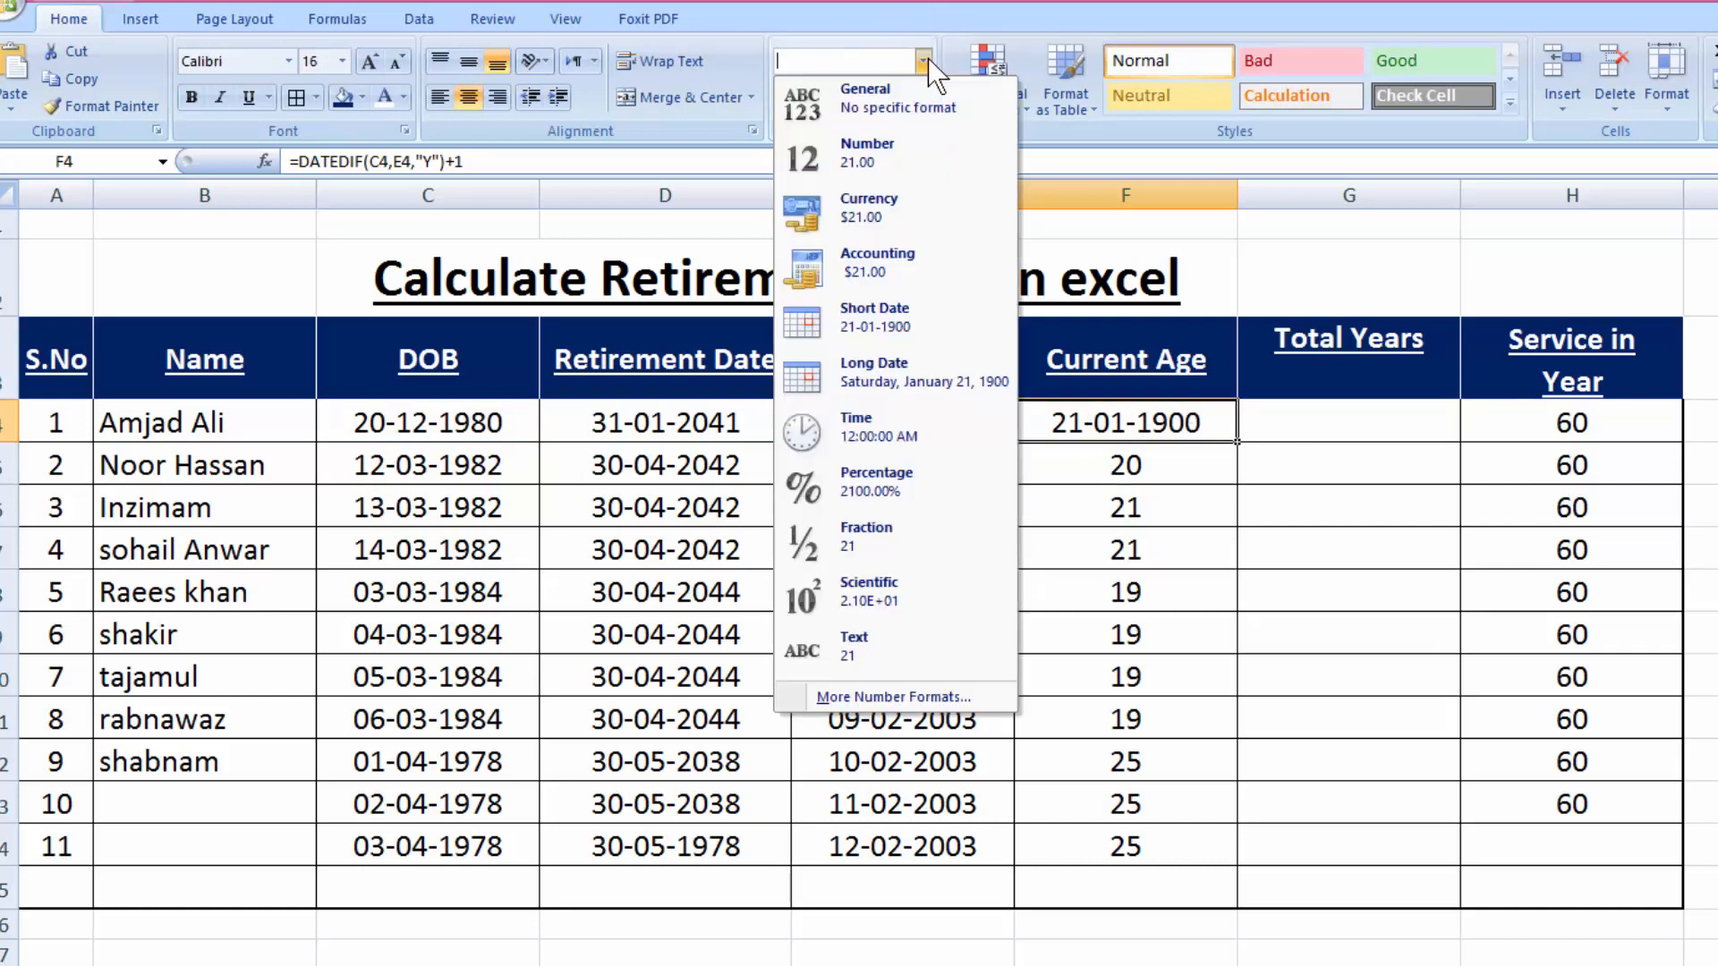
{"action": "left_click", "coordinate": [884, 91]}
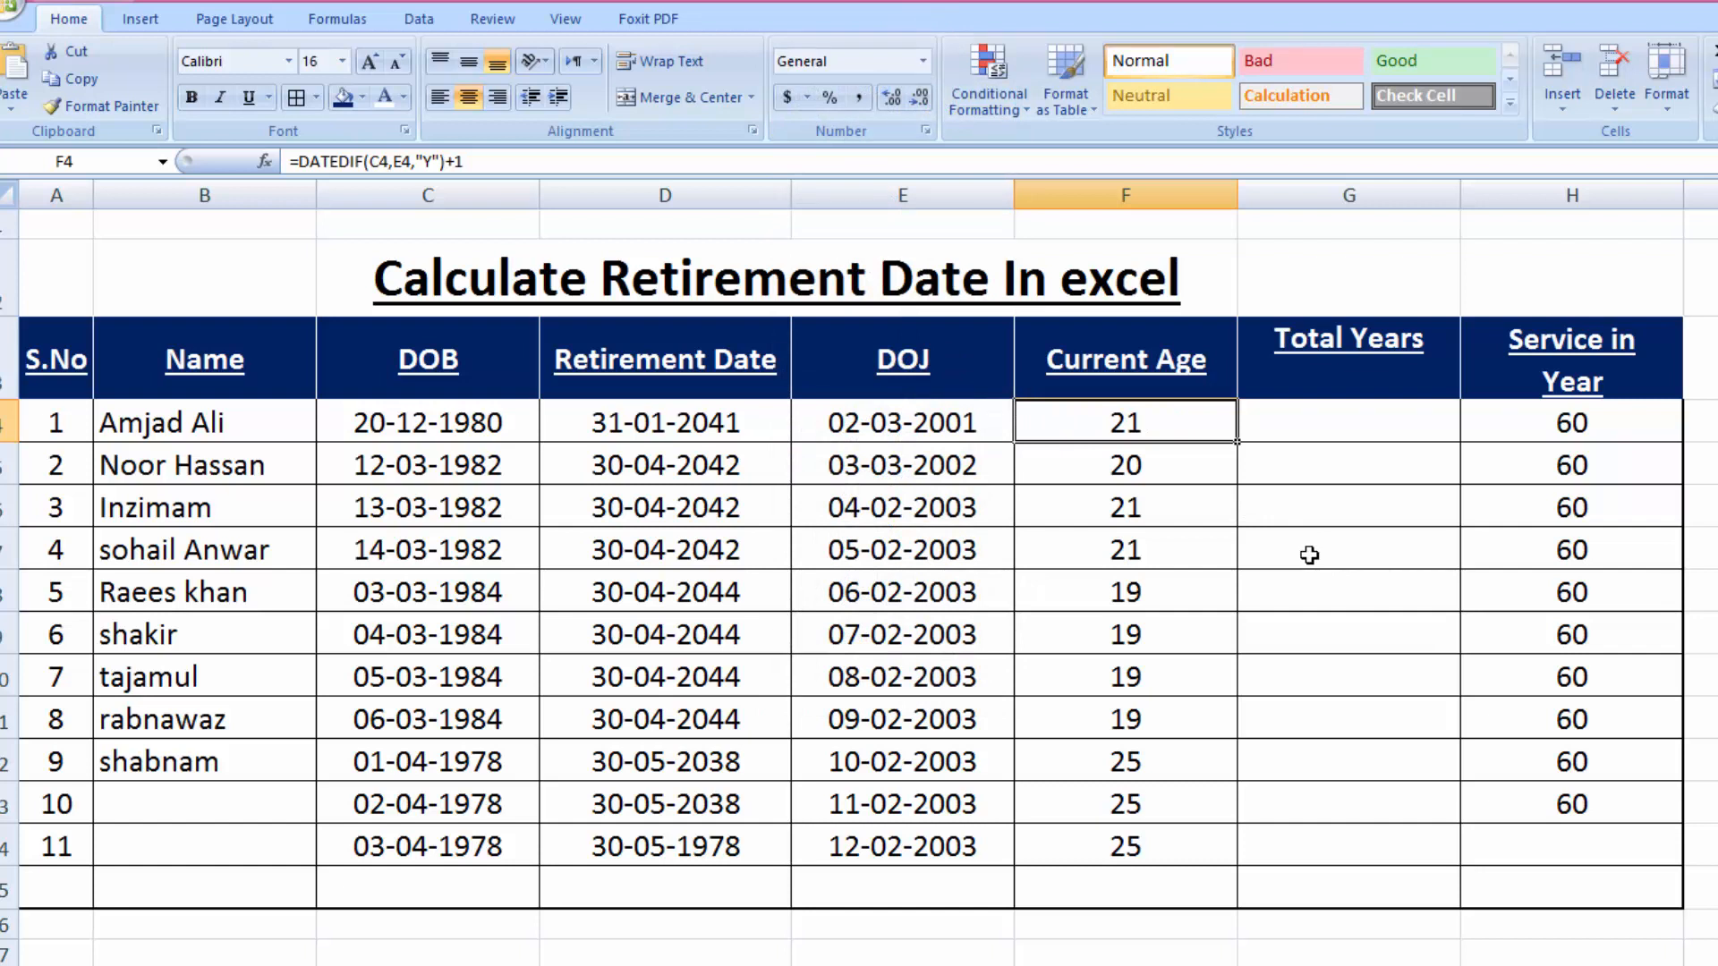
{"action": "left_click", "coordinate": [1325, 432]}
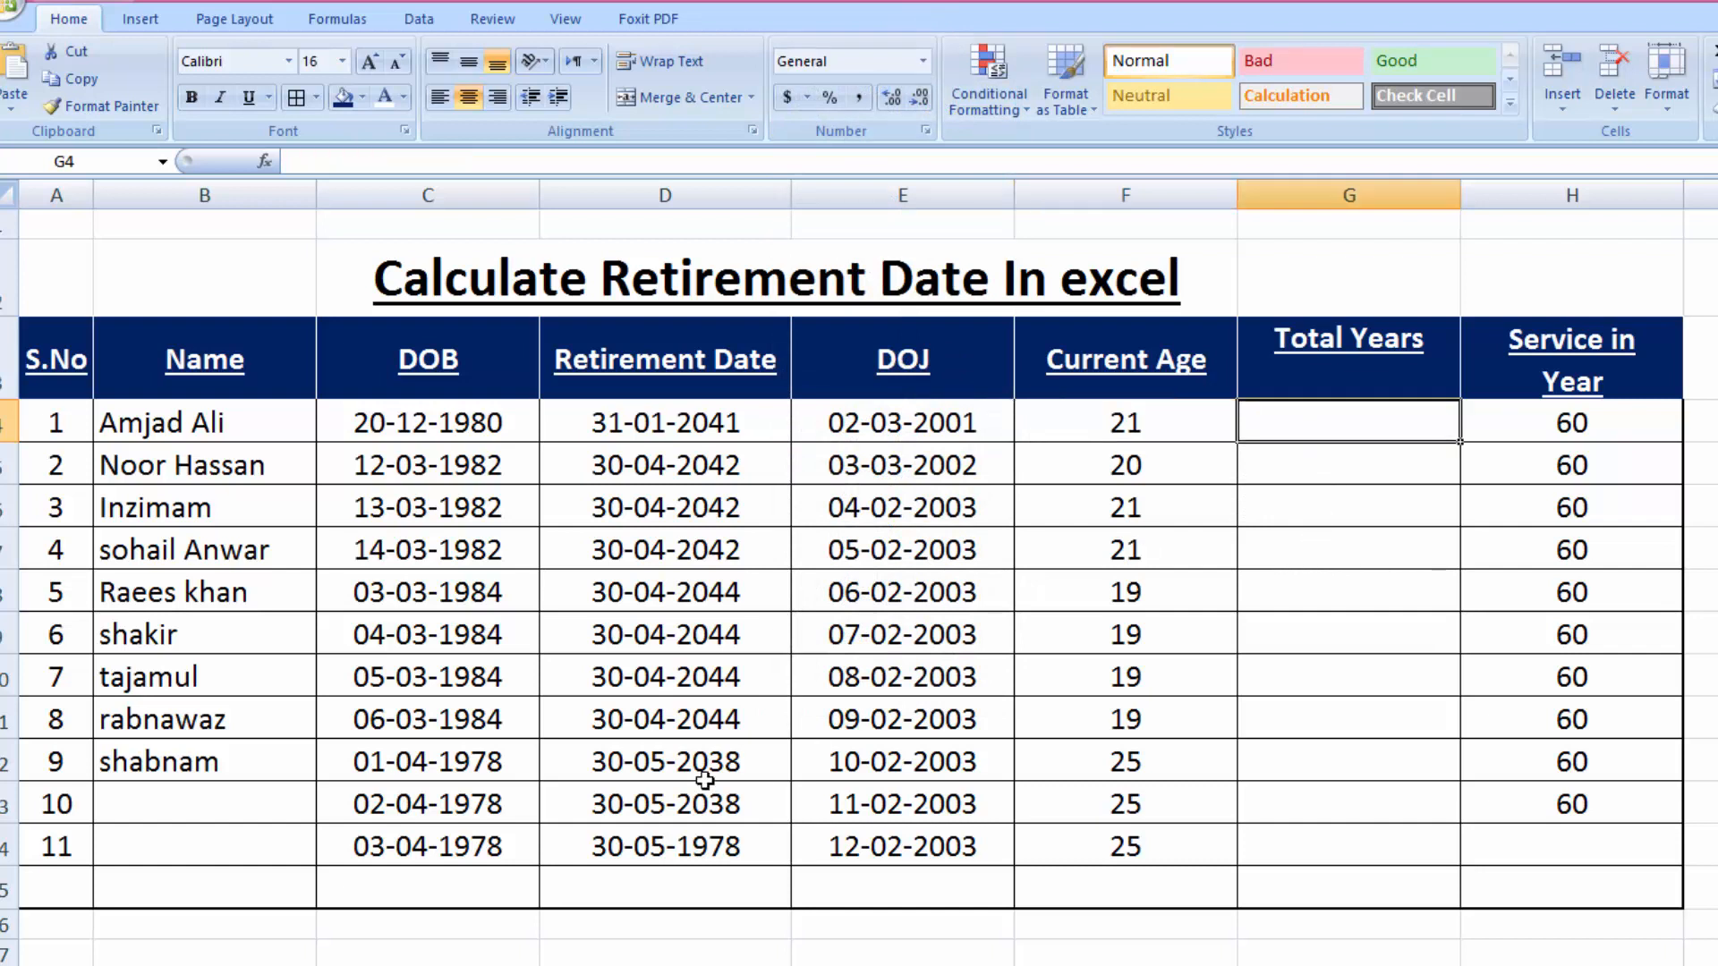
{"action": "left_click", "coordinate": [572, 965]}
{"action": "type", "text": "=DA"}
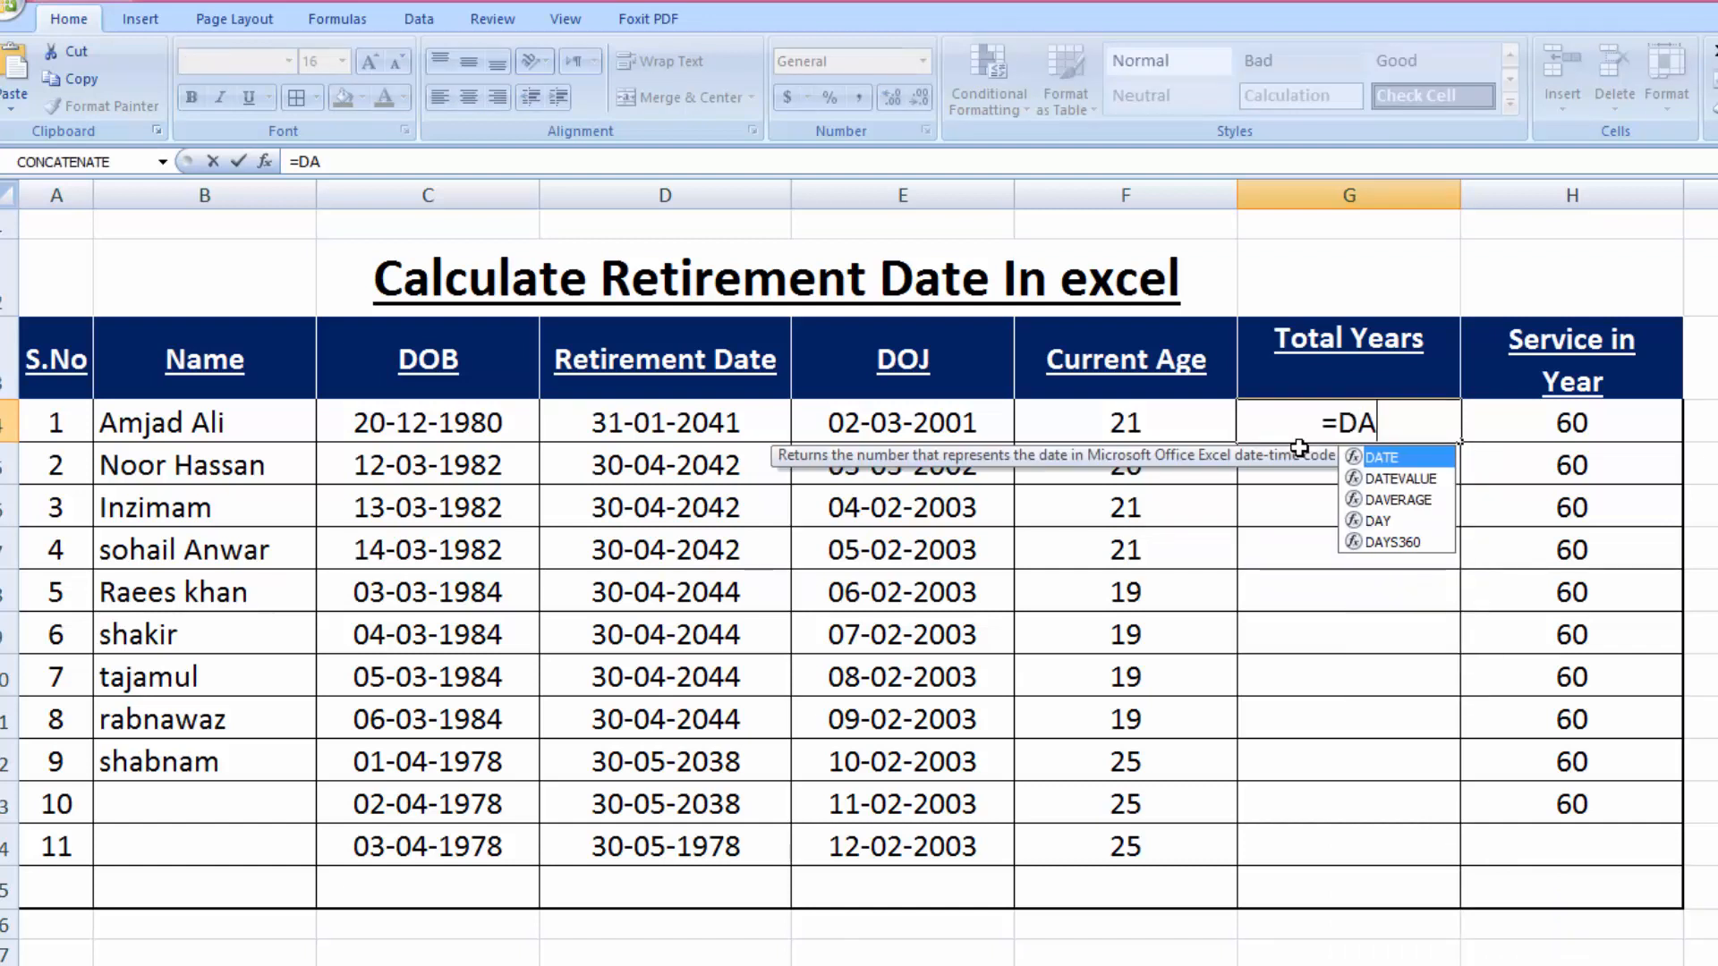
{"action": "type", "text": "TEDIF"}
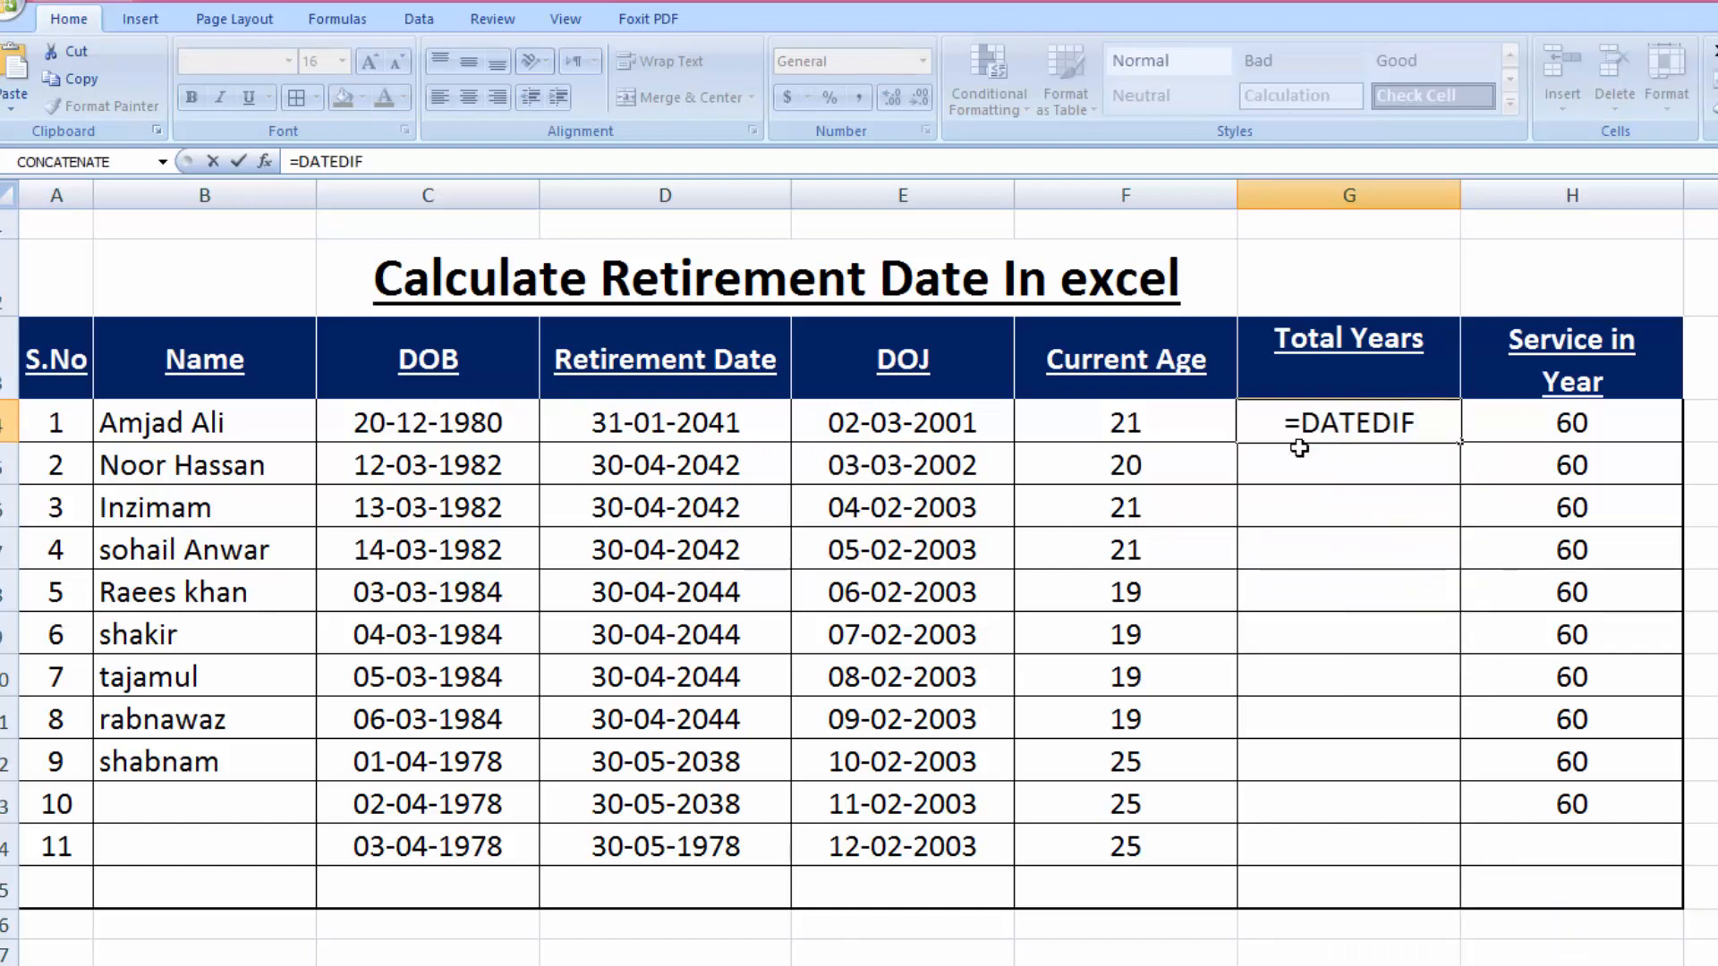
{"action": "type", "text": "("}
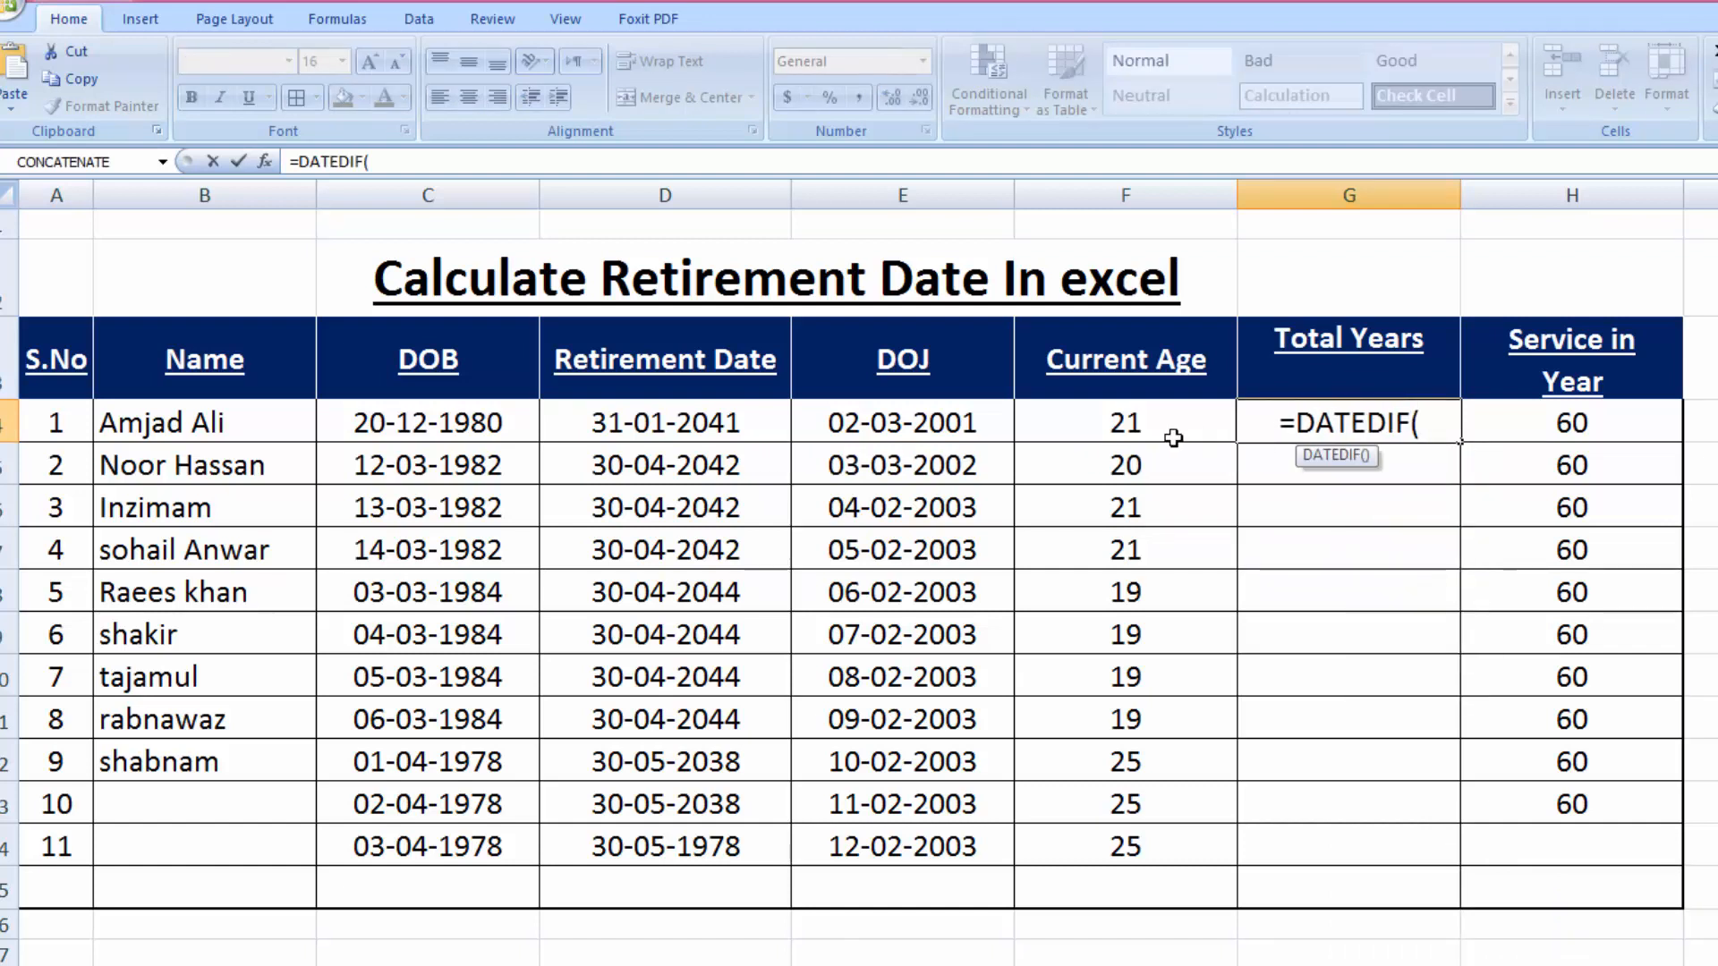
{"action": "left_click", "coordinate": [1121, 425]}
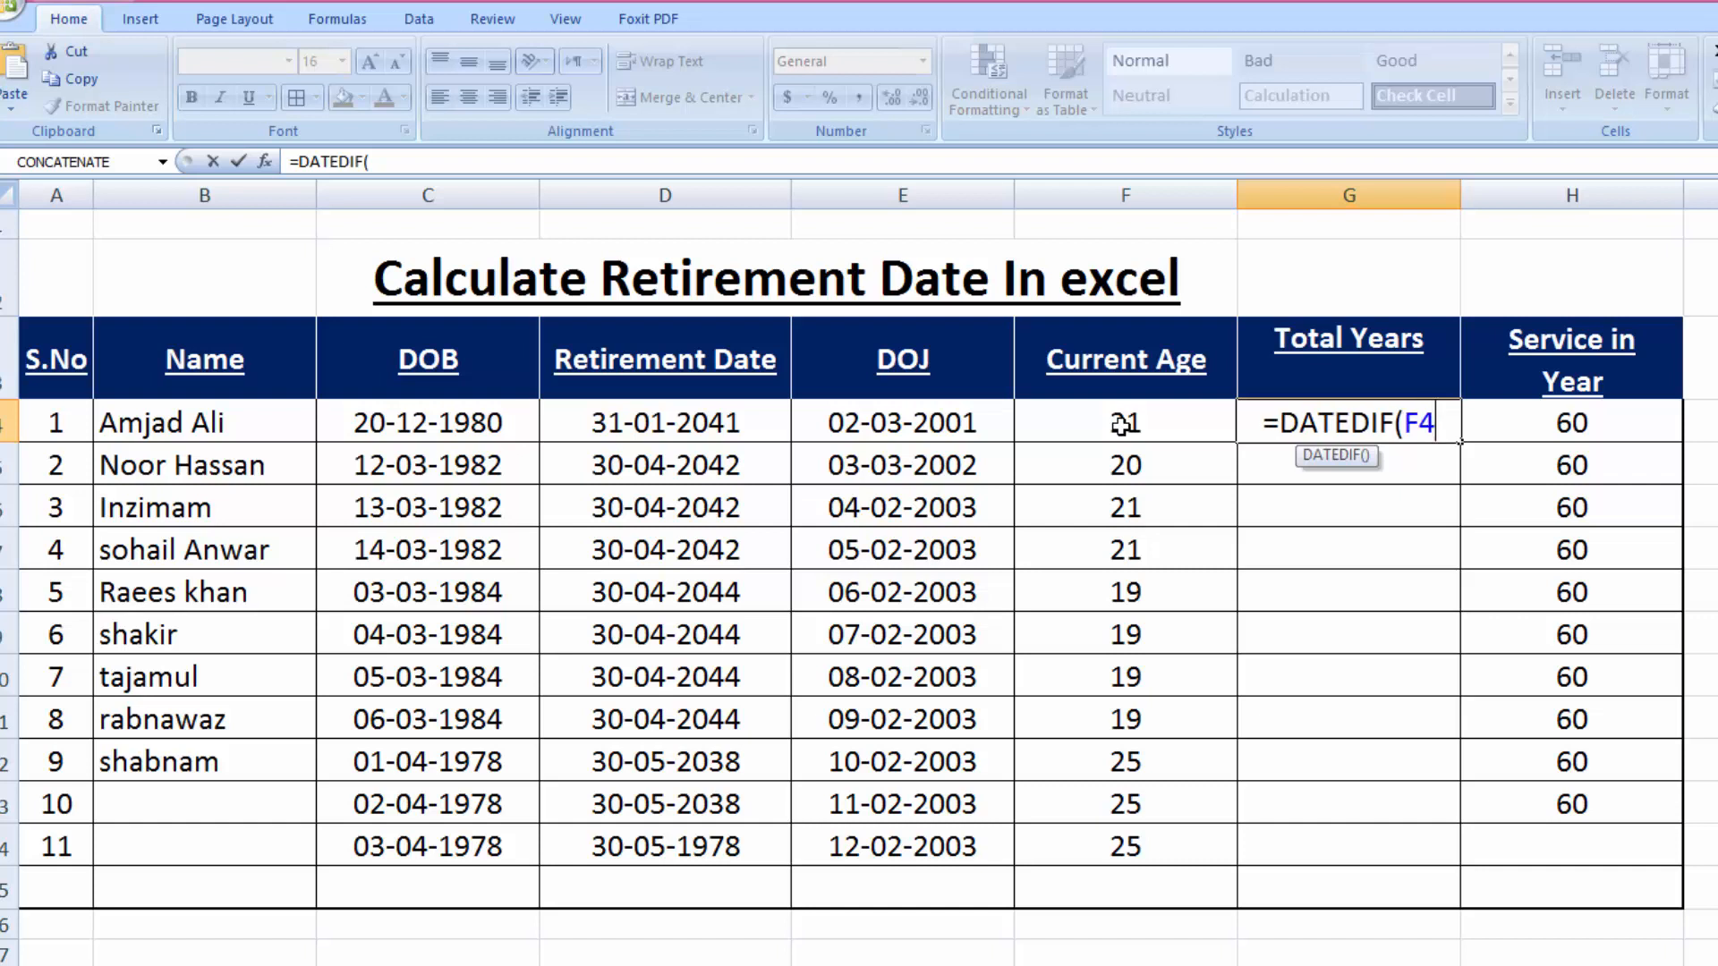
{"action": "type", "text": ","}
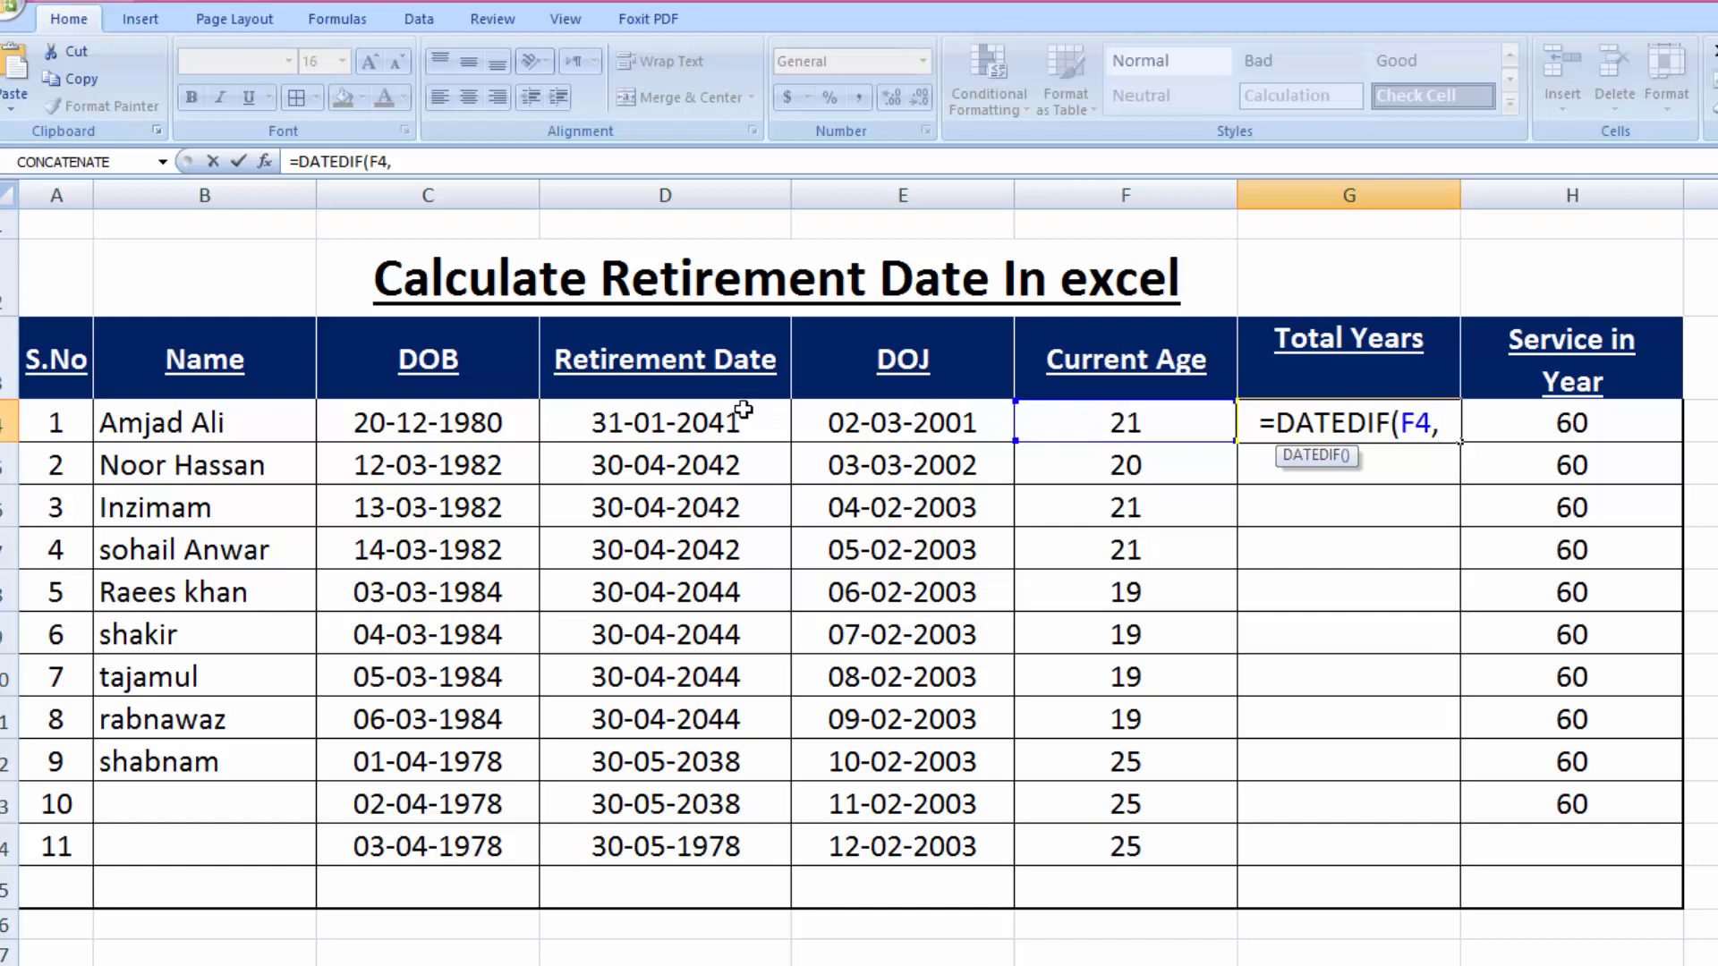
{"action": "left_click", "coordinate": [711, 431]}
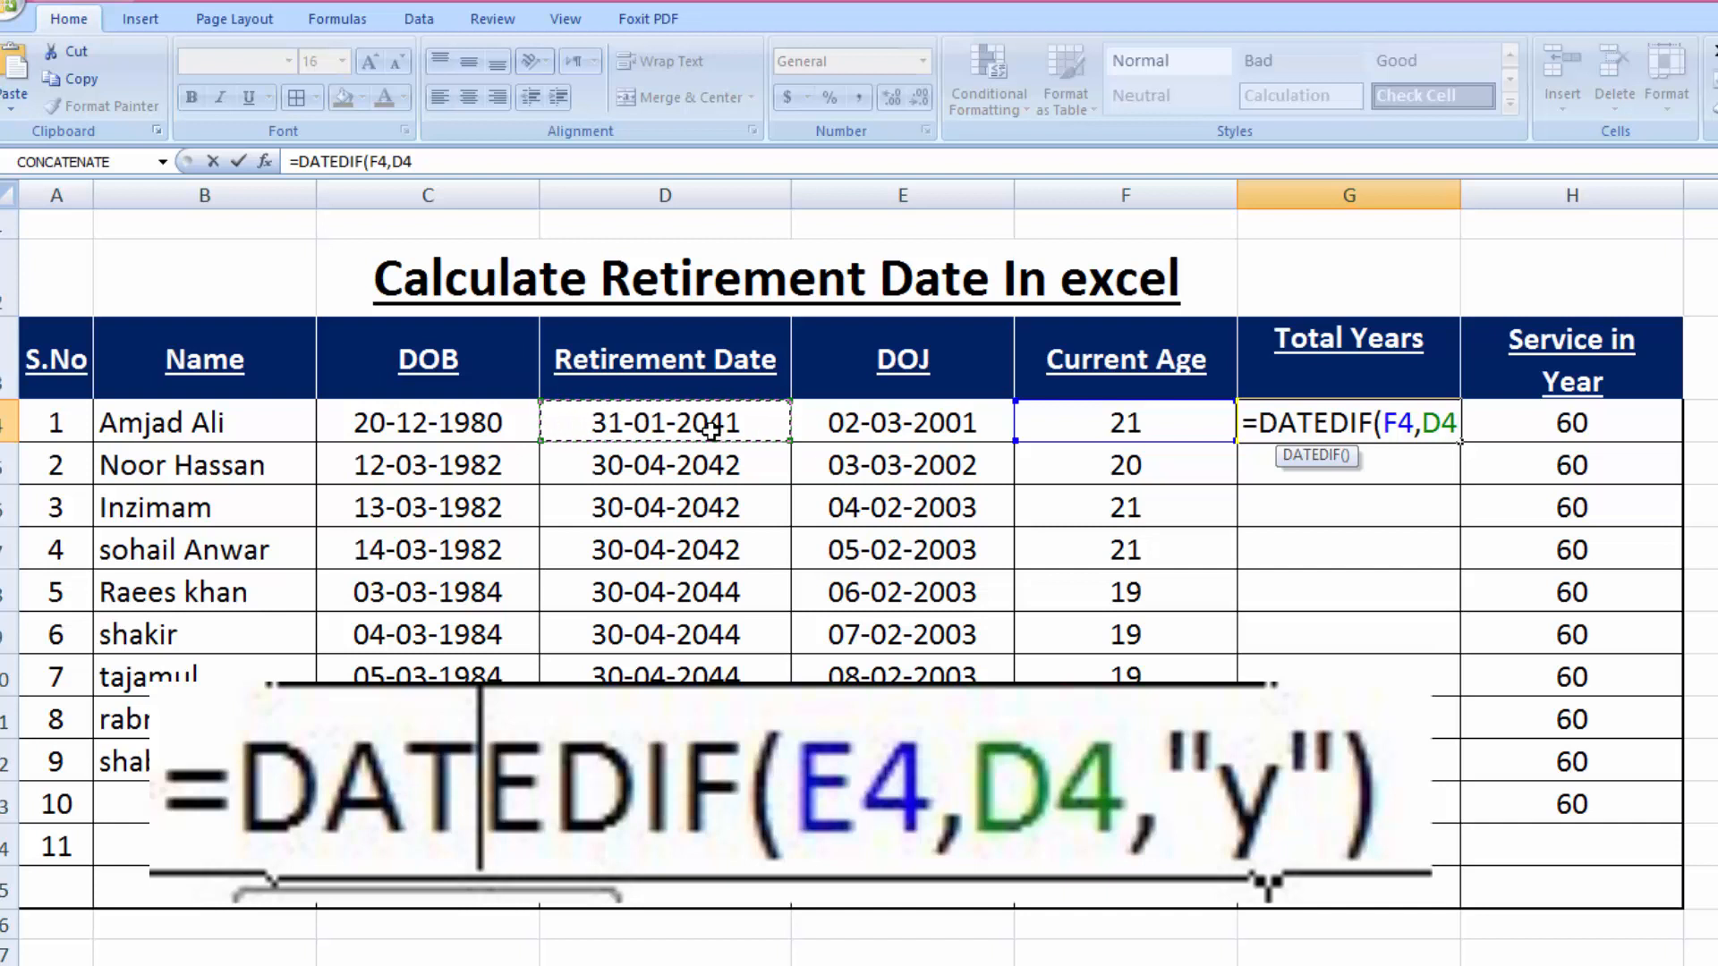
{"action": "type", "text": ","}
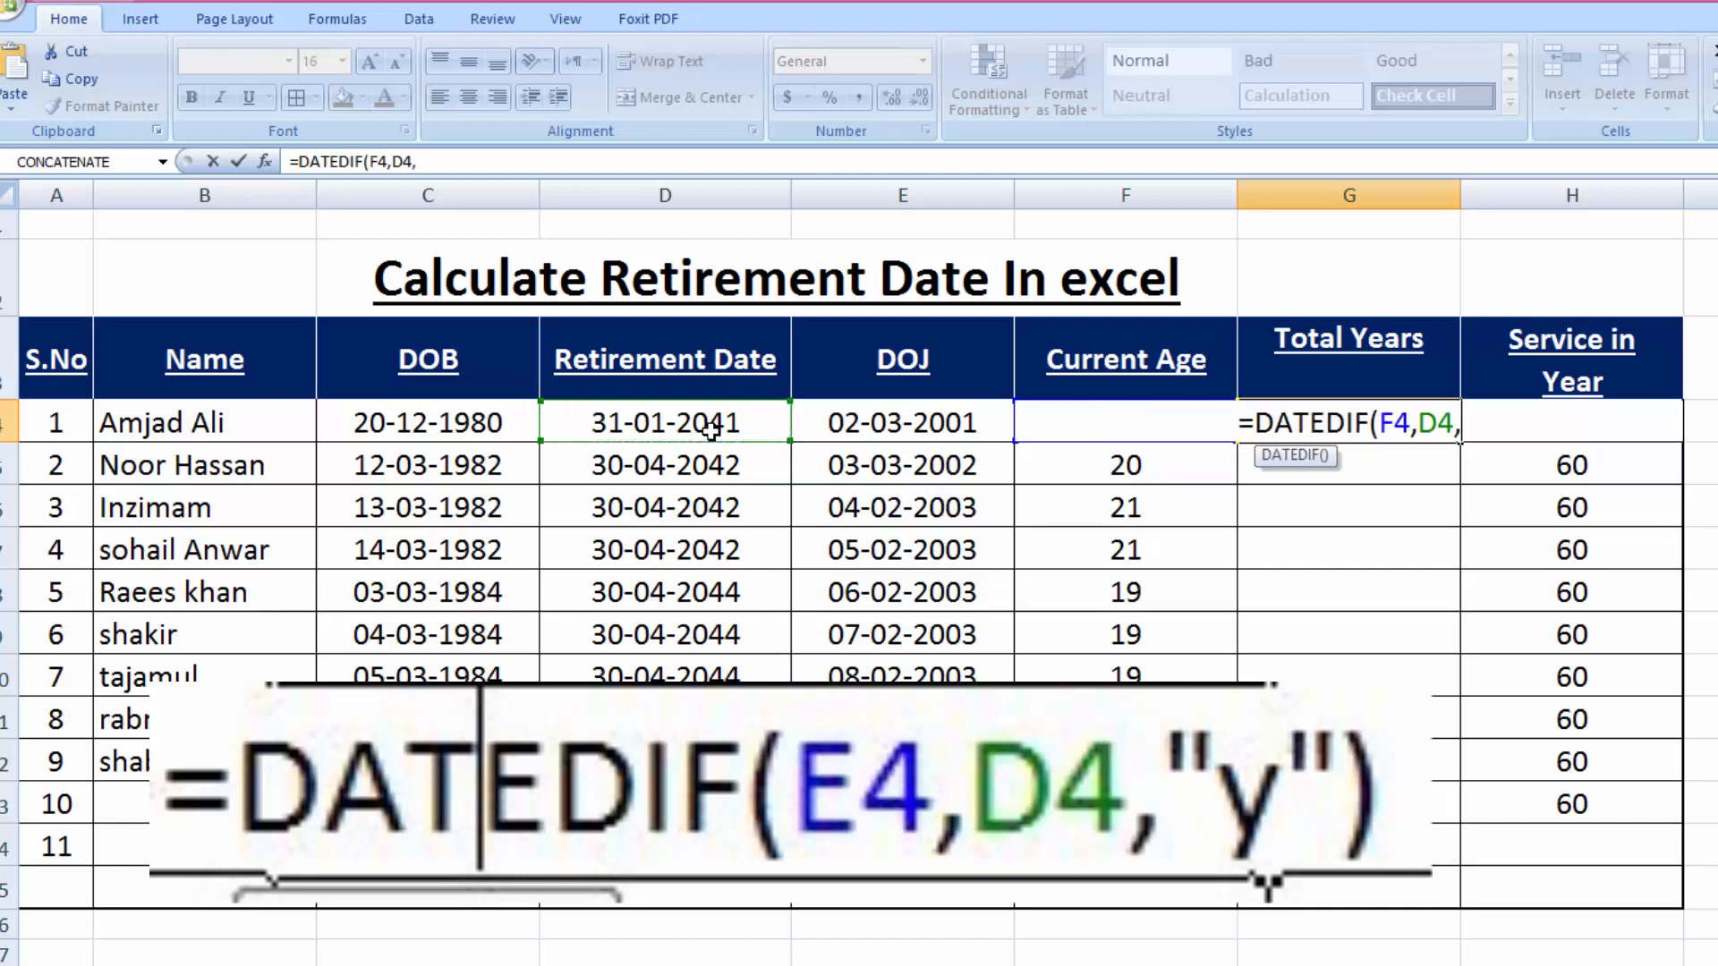
{"action": "key", "text": "Escape"}
Enter =DATEDIF(E4,D4,"y") under Total Years in G4 and fill it down to G14
{"action": "type", "text": "DATED"}
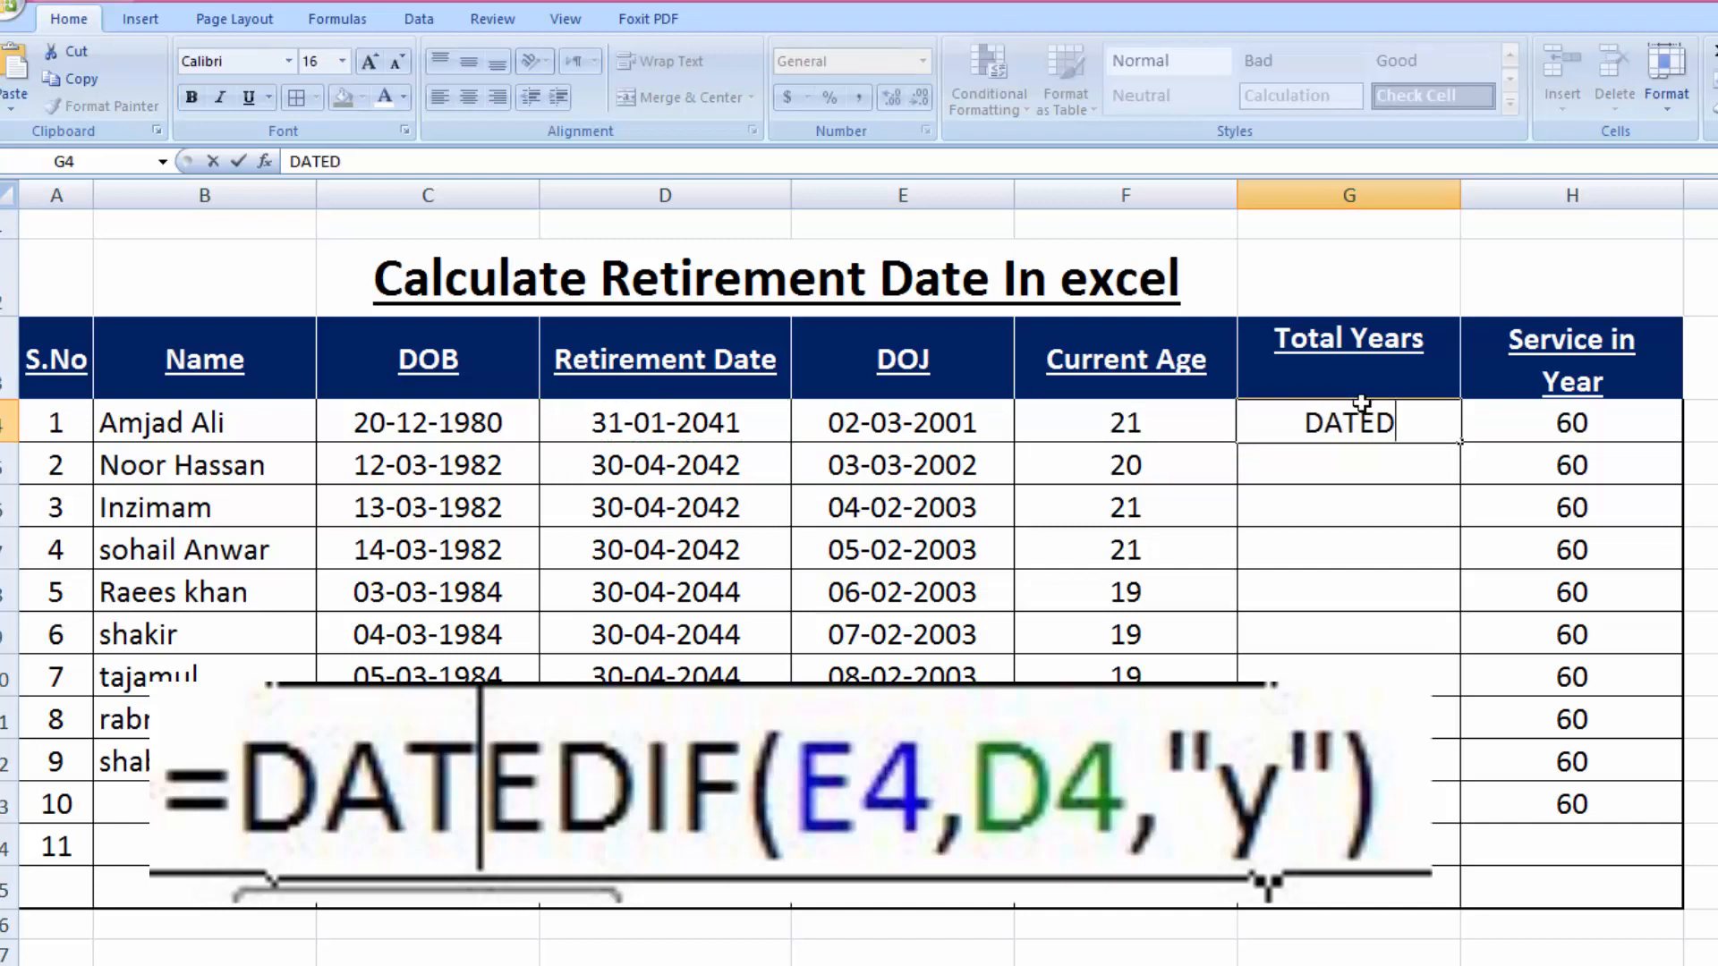
{"action": "type", "text": "IF"}
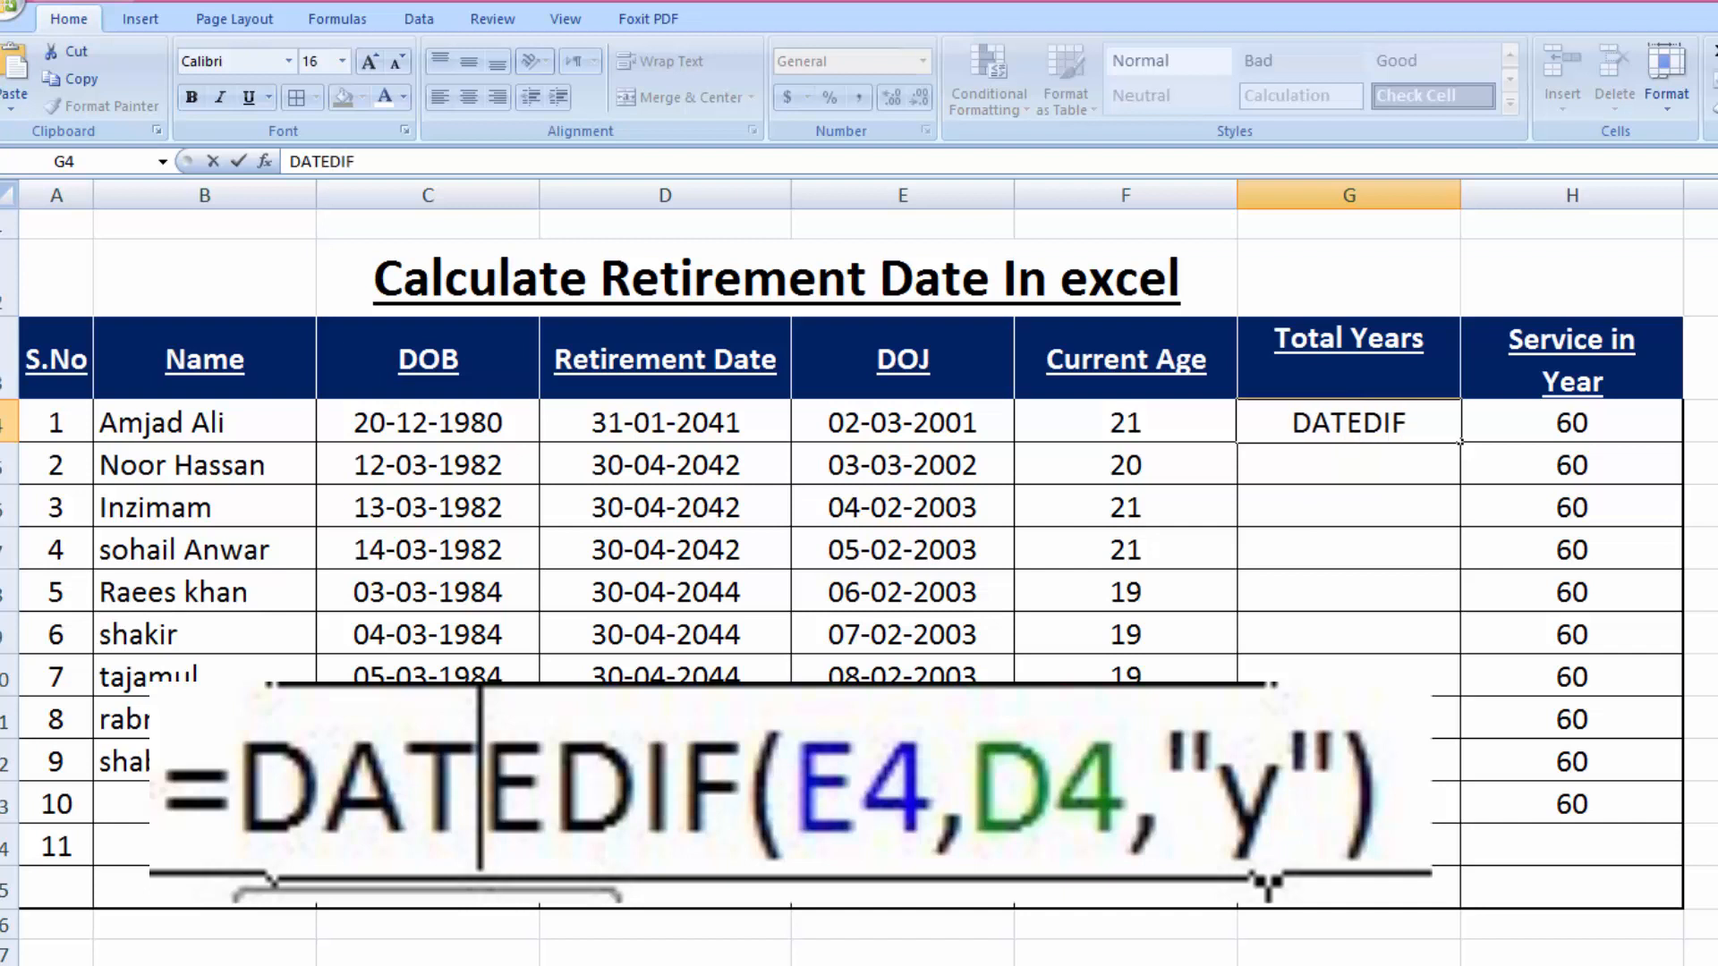
{"action": "type", "text": "("}
{"action": "left_click_drag", "start_coordinate": [1460, 442], "coordinate": [1461, 866]}
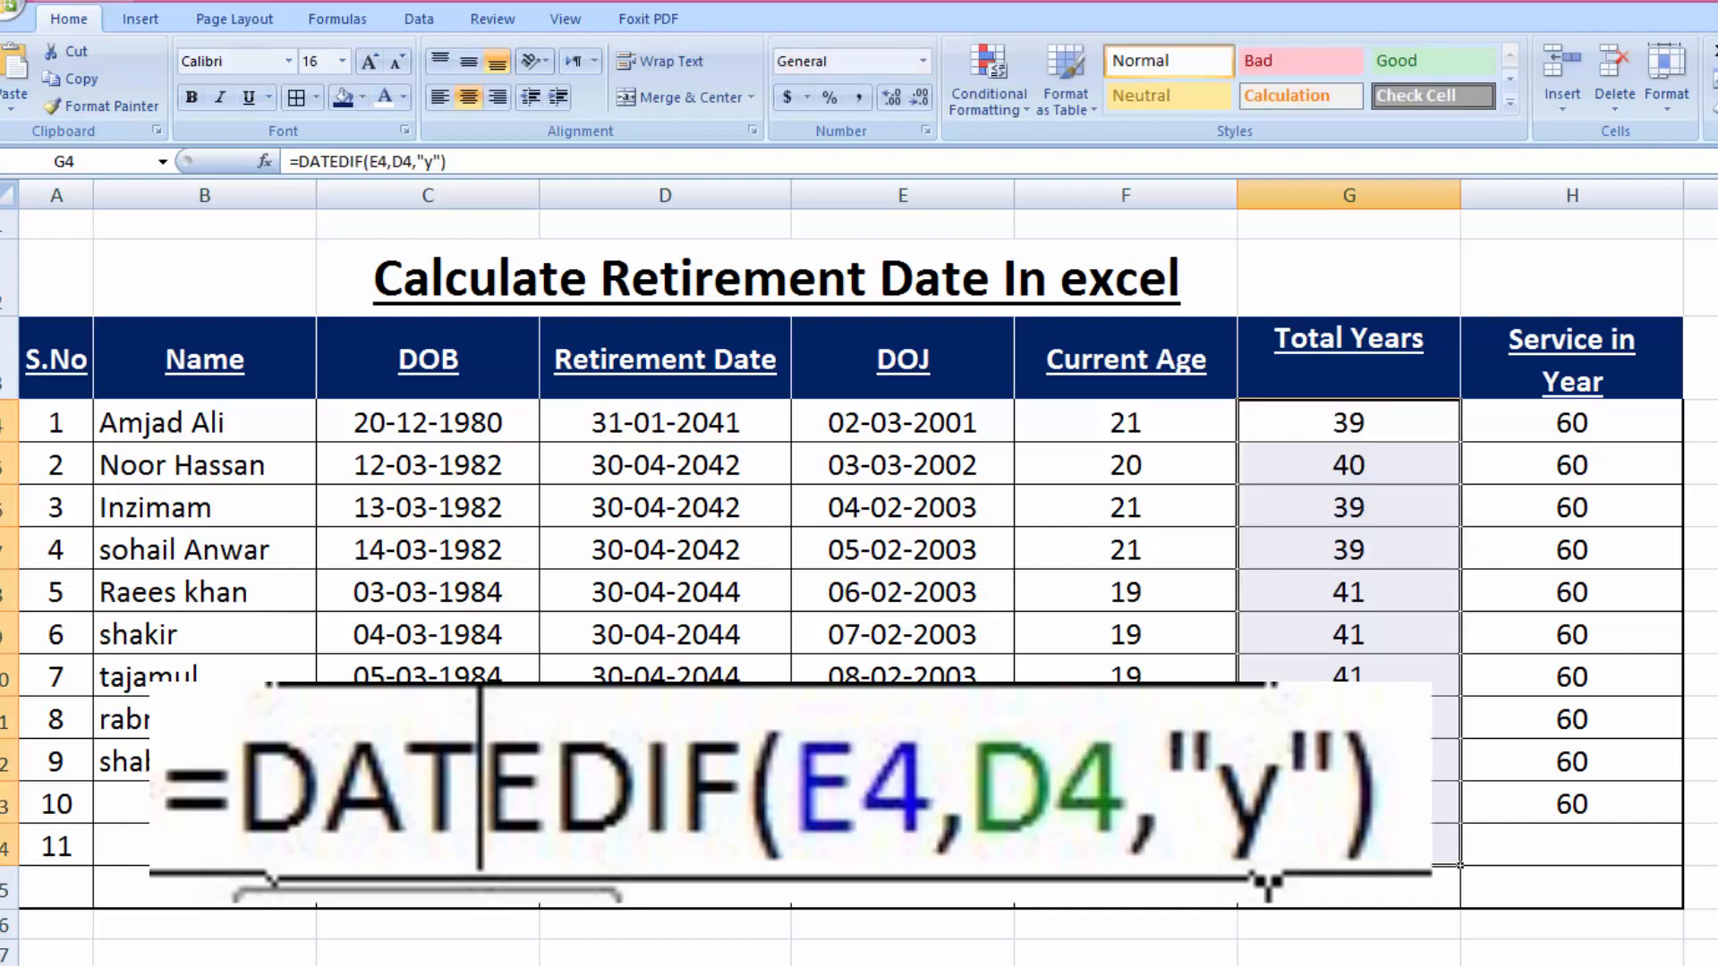